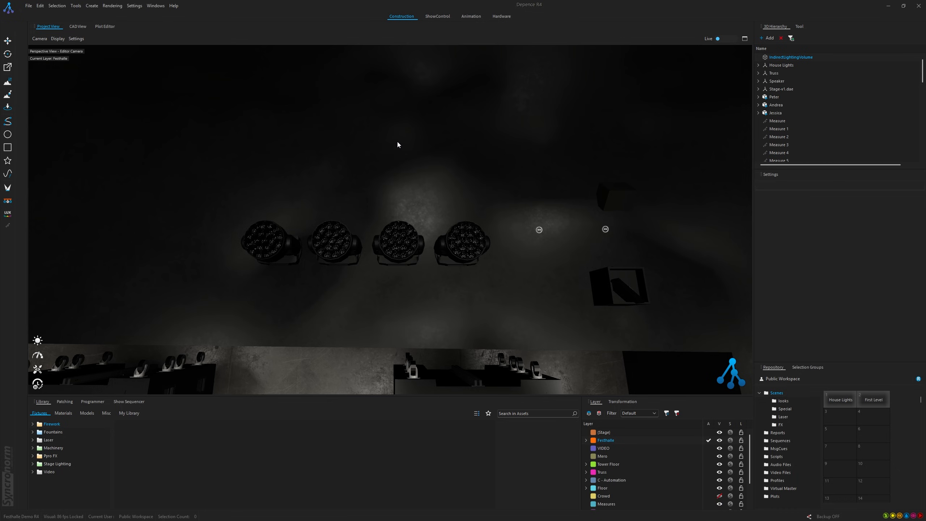
# - Turn on Live mode and select the four Robin Spiider fixtures one after another from left to right
pyautogui.moveTo(365, 186); pyautogui.dragTo(393, 189, button='middle')
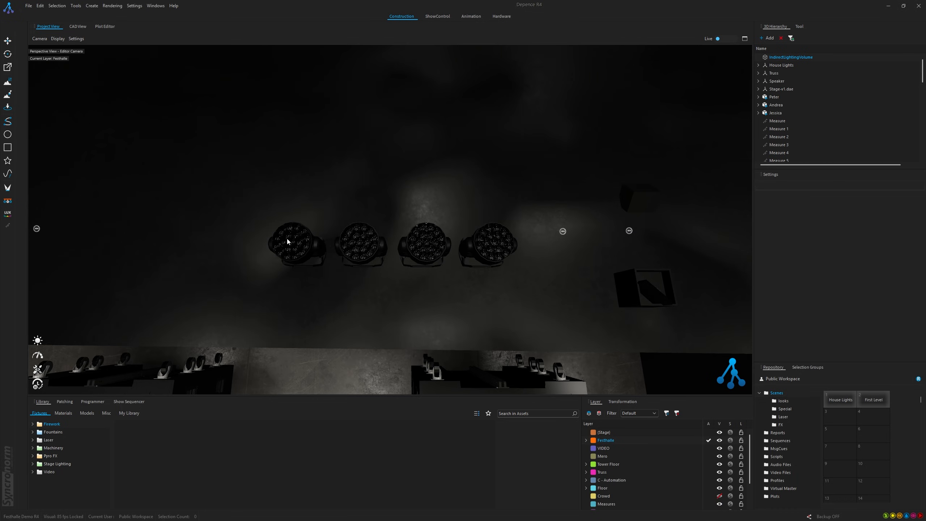
pyautogui.click(725, 39)
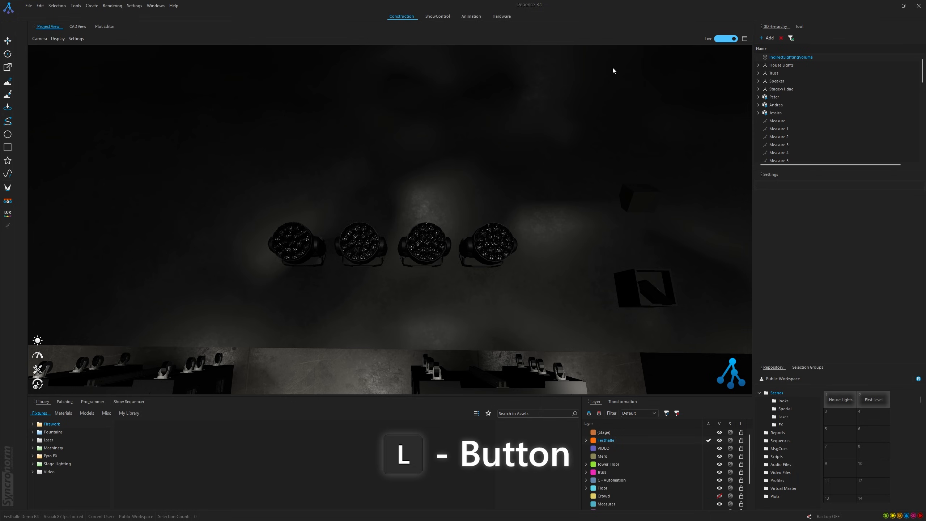
pyautogui.click(326, 245)
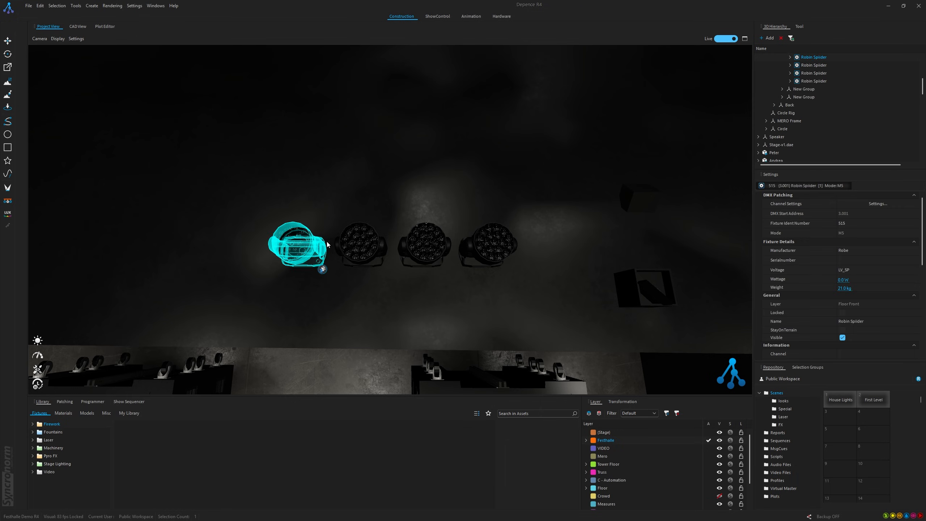
pyautogui.keyDown('ctrl'); pyautogui.click(363, 251); pyautogui.keyUp('ctrl')
pyautogui.keyDown('ctrl'); pyautogui.click(420, 252); pyautogui.keyUp('ctrl')
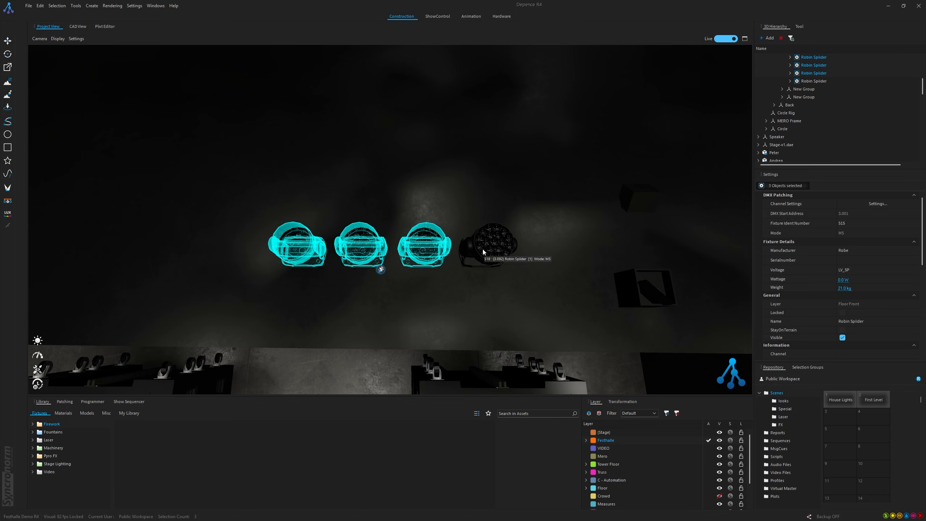
pyautogui.keyDown('ctrl'); pyautogui.click(478, 252); pyautogui.keyUp('ctrl')
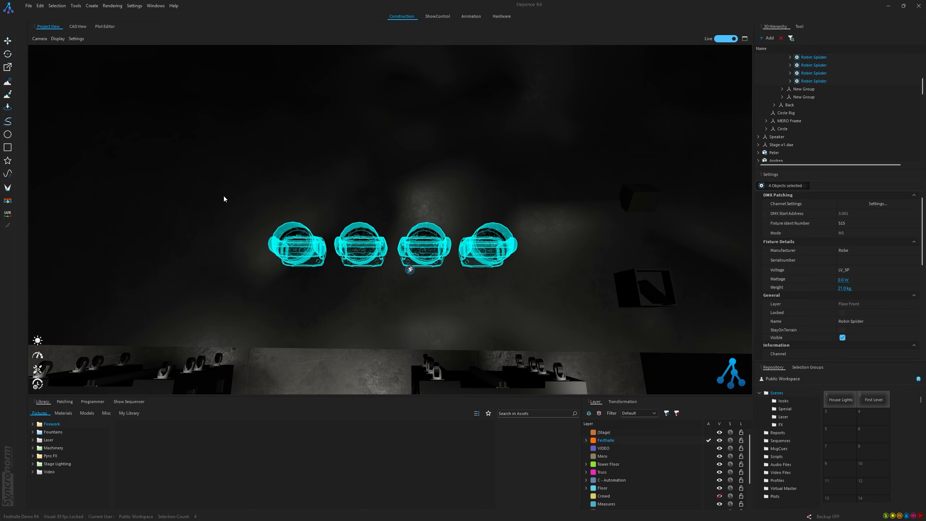
# - Clear the selection and enclose the four Robin Spiider fixtures in a selection rectangle
pyautogui.click(214, 212)
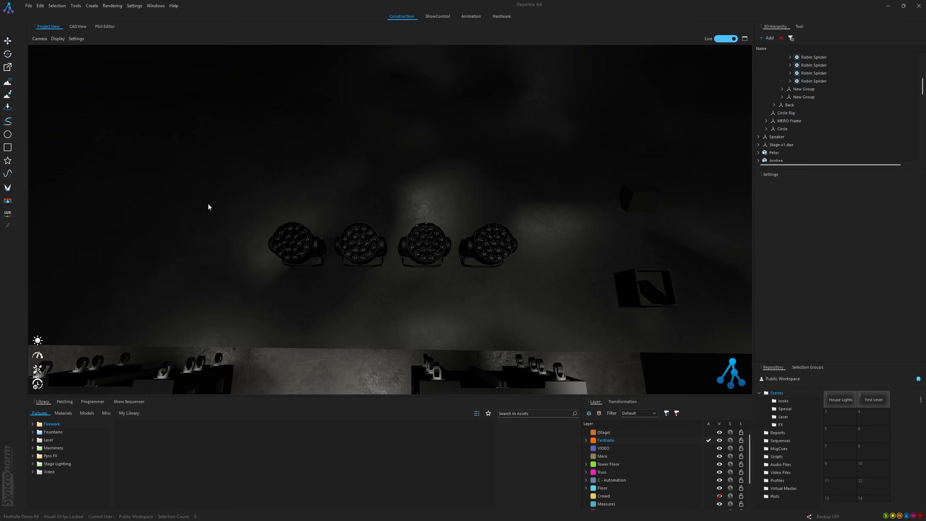
pyautogui.moveTo(200, 190); pyautogui.dragTo(566, 306)
pyautogui.click(566, 304)
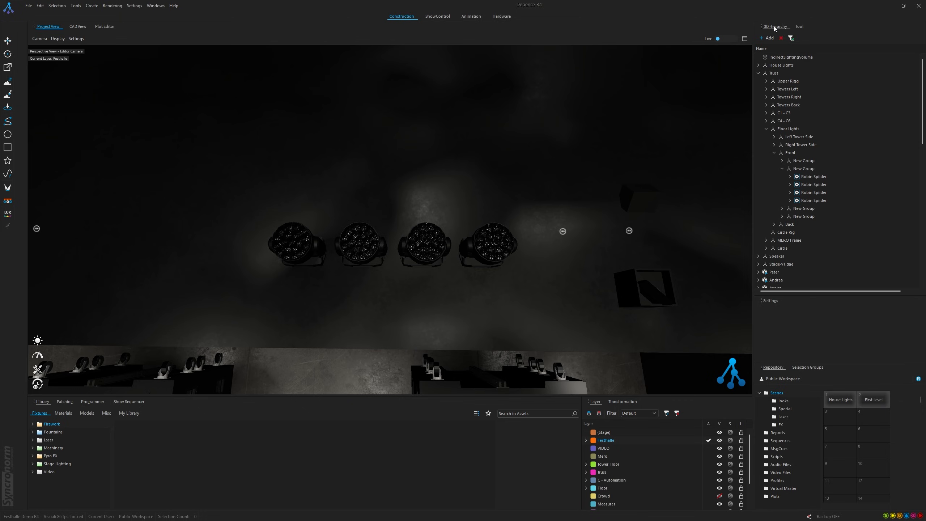
# - Step the selection twice through the four Robin Spiider fixtures in the 3D hierarchy, from the first to the last
pyautogui.click(814, 176)
pyautogui.press('Down')
pyautogui.press('Down')
pyautogui.press('Down')
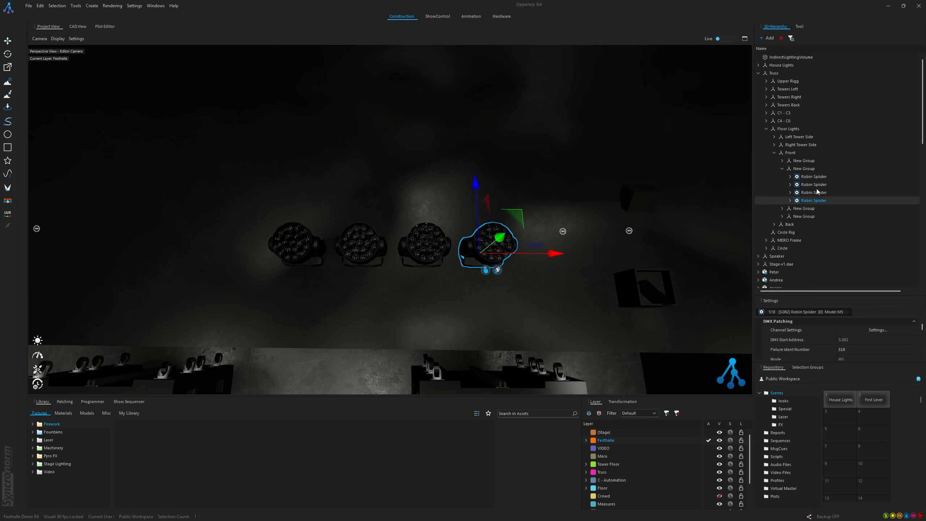
pyautogui.click(814, 176)
pyautogui.press('Down')
pyautogui.press('Down')
pyautogui.press('Down')
# - Select all four Robin Spiider fixtures in the 3D hierarchy as one continuous range
pyautogui.click(815, 178)
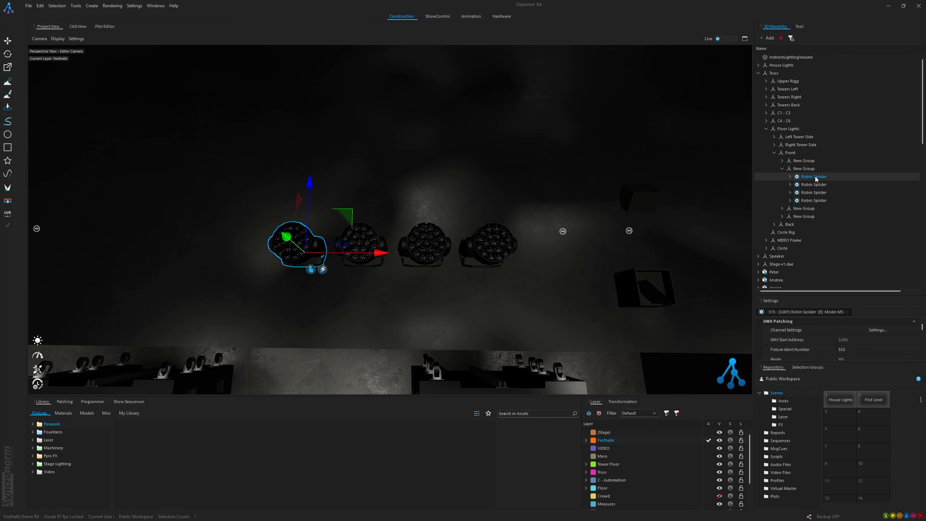
pyautogui.keyDown('shift'); pyautogui.click(814, 185); pyautogui.keyUp('shift')
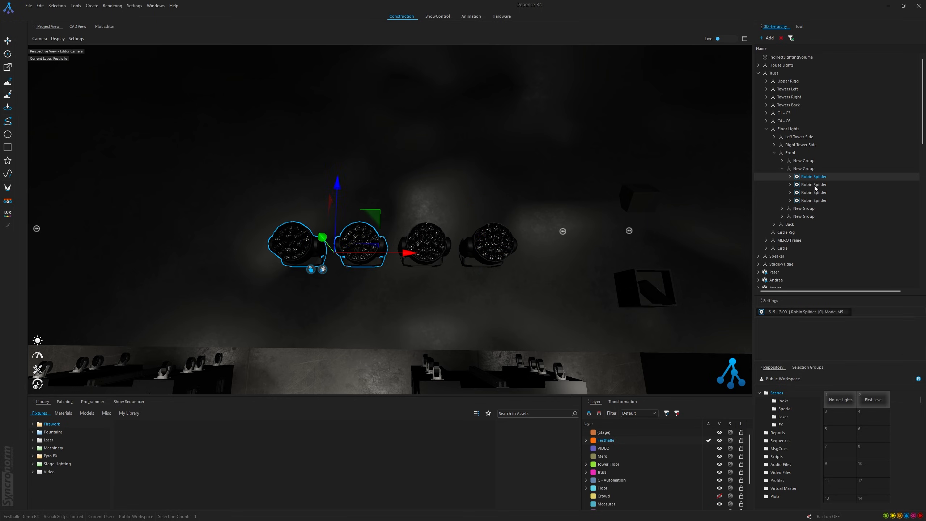
pyautogui.keyDown('shift'); pyautogui.click(818, 201); pyautogui.keyUp('shift')
pyautogui.click(818, 177)
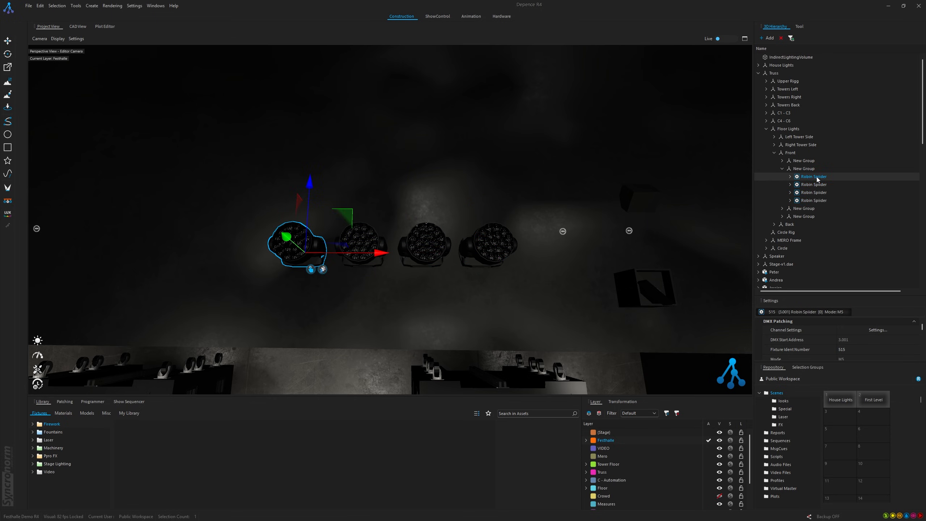
pyautogui.keyDown('shift'); pyautogui.click(821, 200); pyautogui.keyUp('shift')
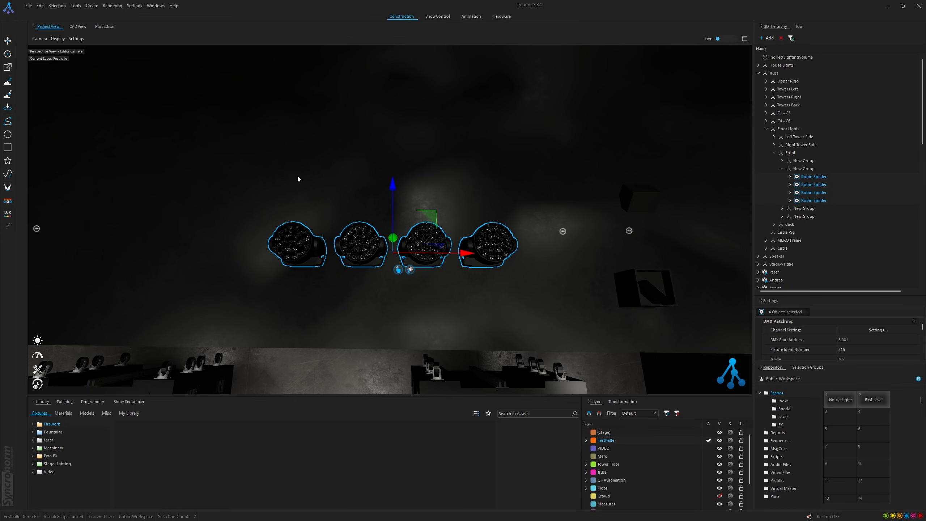
# - Select the two middle Robin Spiider fixtures in the 3D hierarchy and add the two outer ones to the selection
pyautogui.click(808, 181)
pyautogui.keyDown('ctrl'); pyautogui.click(811, 191); pyautogui.keyUp('ctrl')
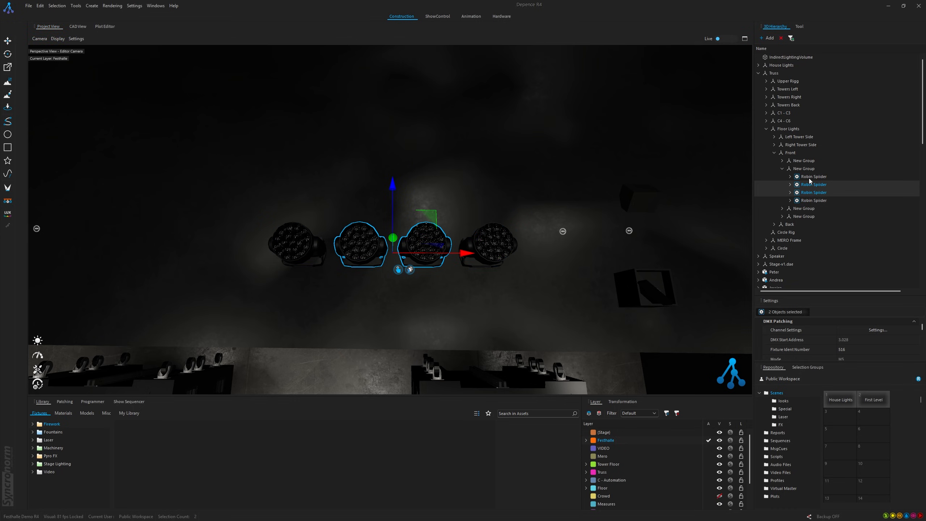
pyautogui.keyDown('ctrl'); pyautogui.click(809, 177); pyautogui.keyUp('ctrl')
pyautogui.keyDown('ctrl'); pyautogui.click(810, 201); pyautogui.keyUp('ctrl')
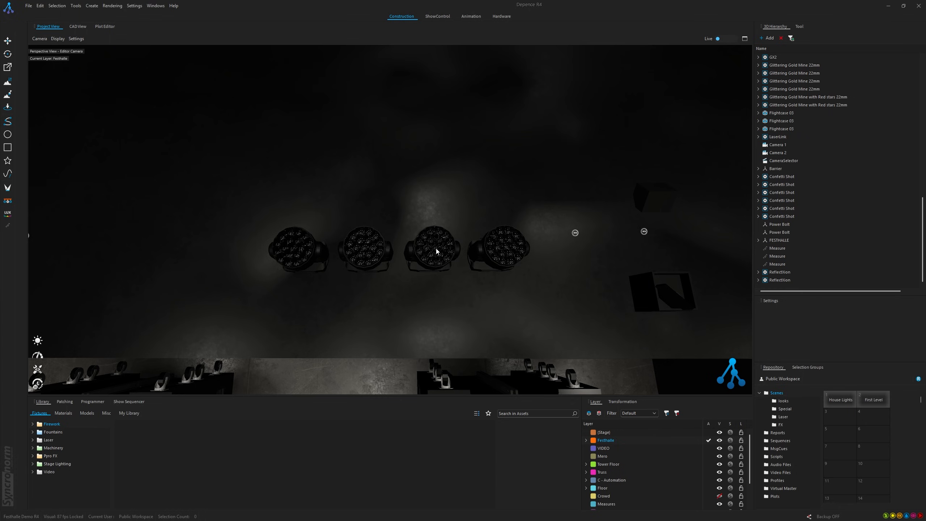
# - Select the Spiider group in the 3D hierarchy, followed by its parent groups Front, Floor Lights and Truss in turn
pyautogui.scroll(15, 826, 255)
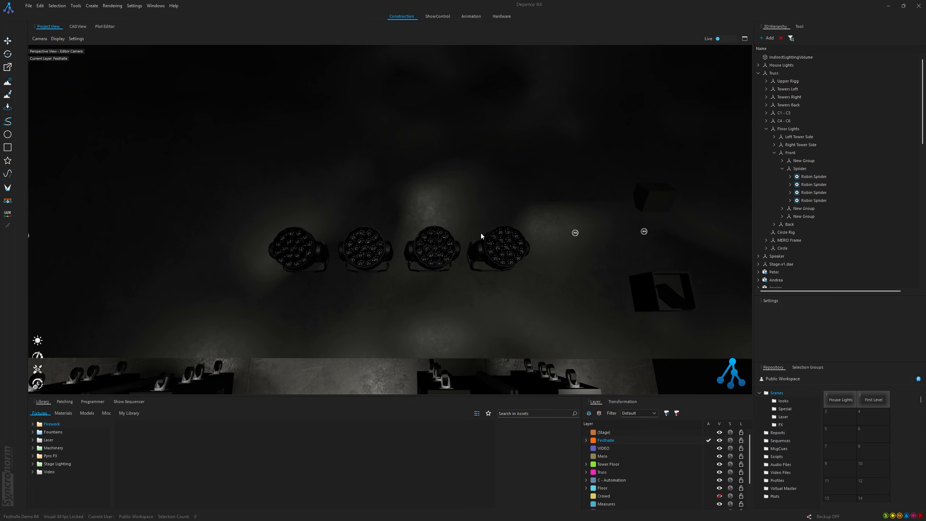
pyautogui.click(800, 169)
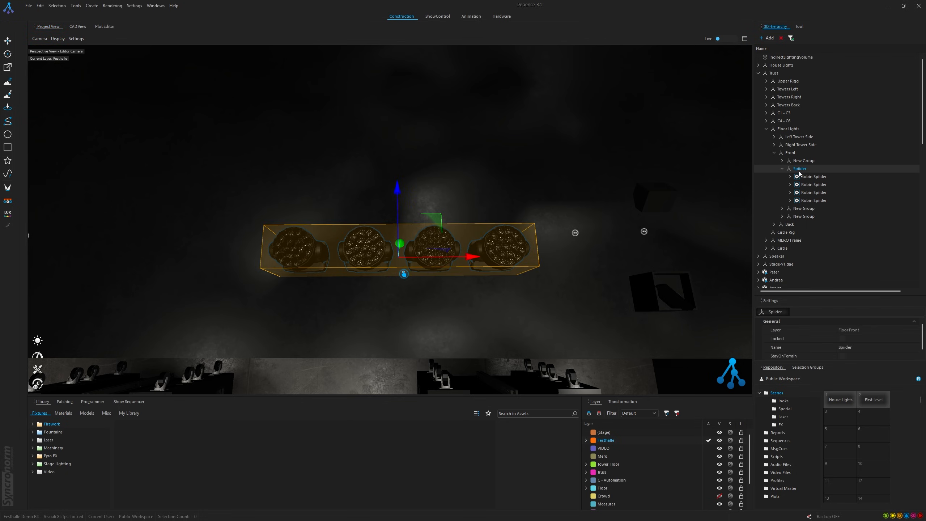
pyautogui.click(790, 153)
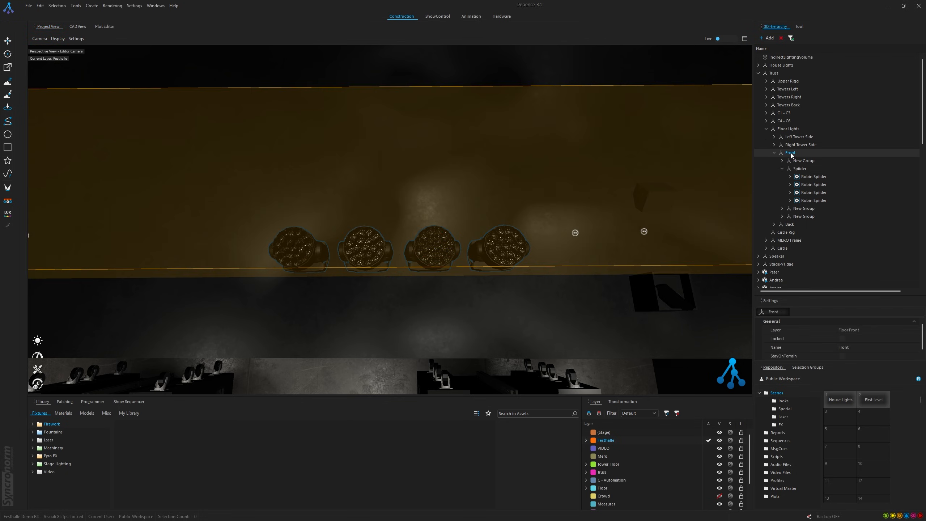
pyautogui.click(787, 129)
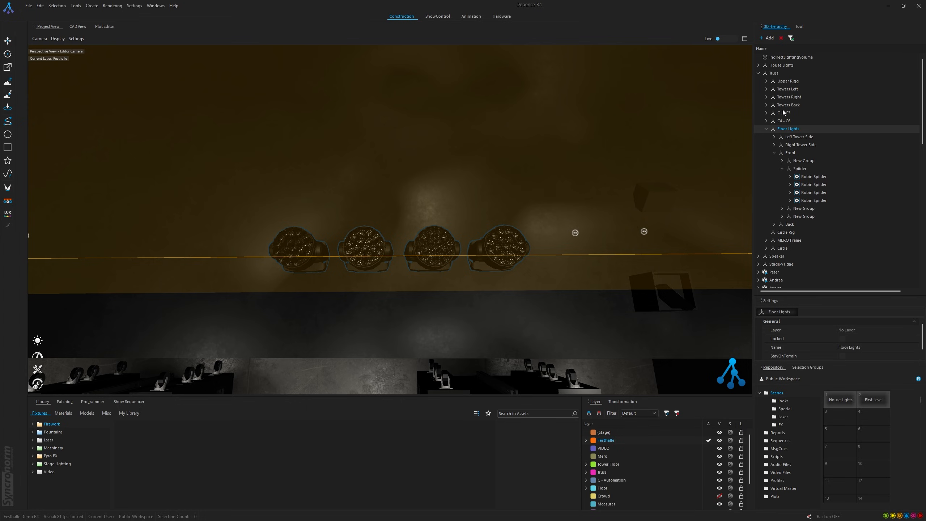
pyautogui.click(774, 74)
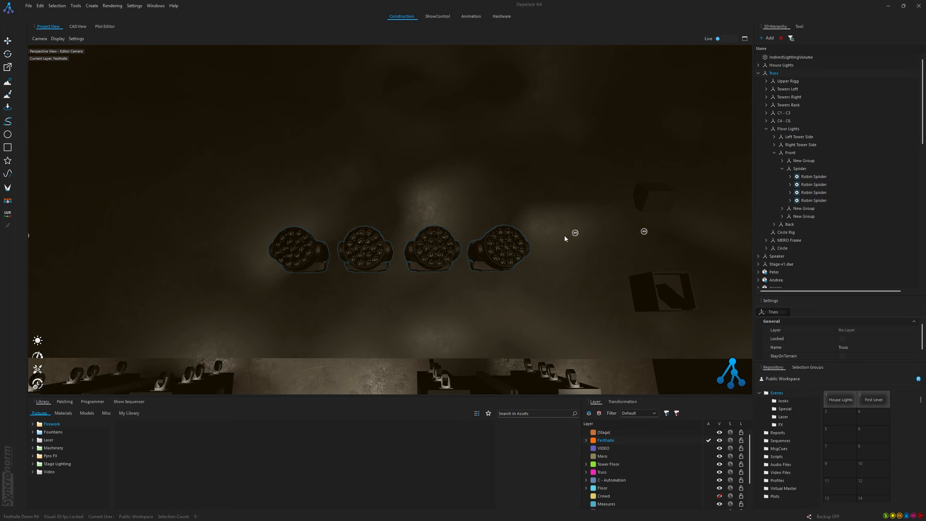
# - Select the FESTHALLE group in the 3D view and clear the selection
pyautogui.click(564, 236)
pyautogui.click(65, 8)
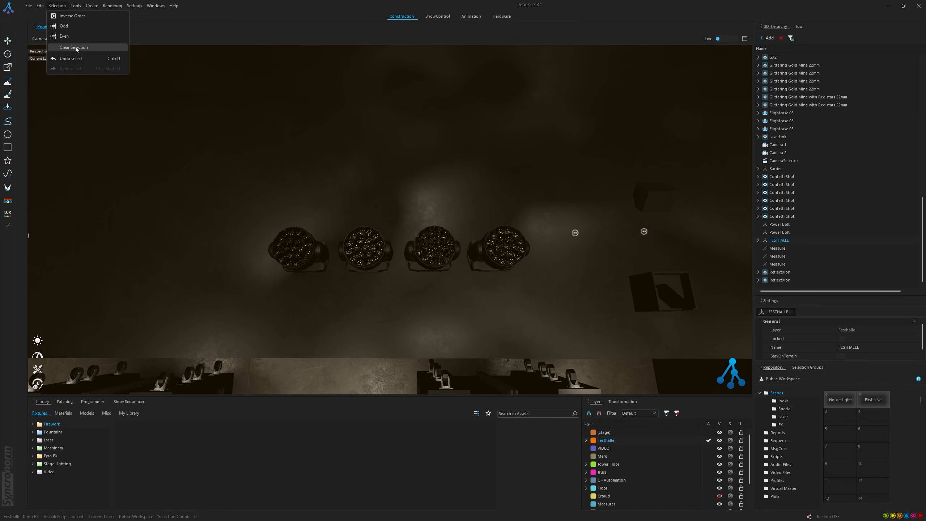
pyautogui.click(75, 46)
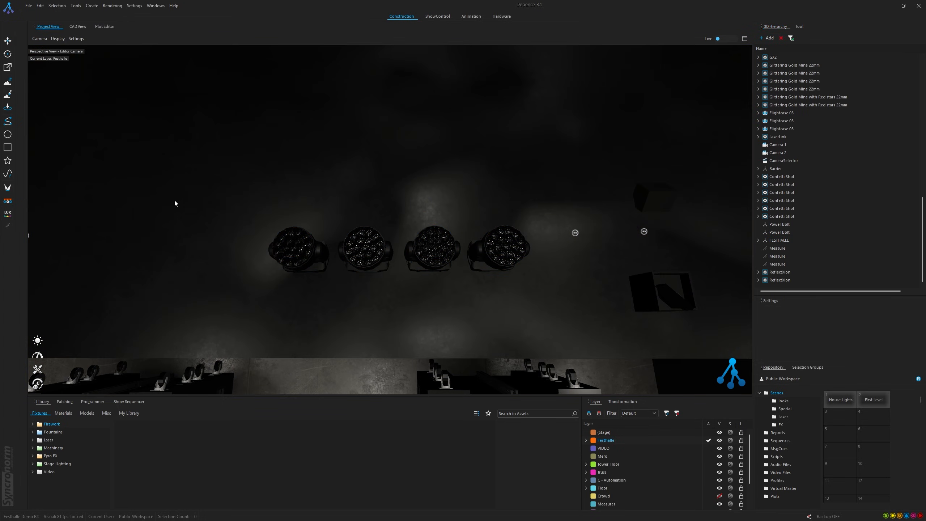
# - Enter the nested groups Truss, Floor Lights, Front and Spiider in the 3D view to select the leftmost fixture
pyautogui.doubleClick(294, 248)
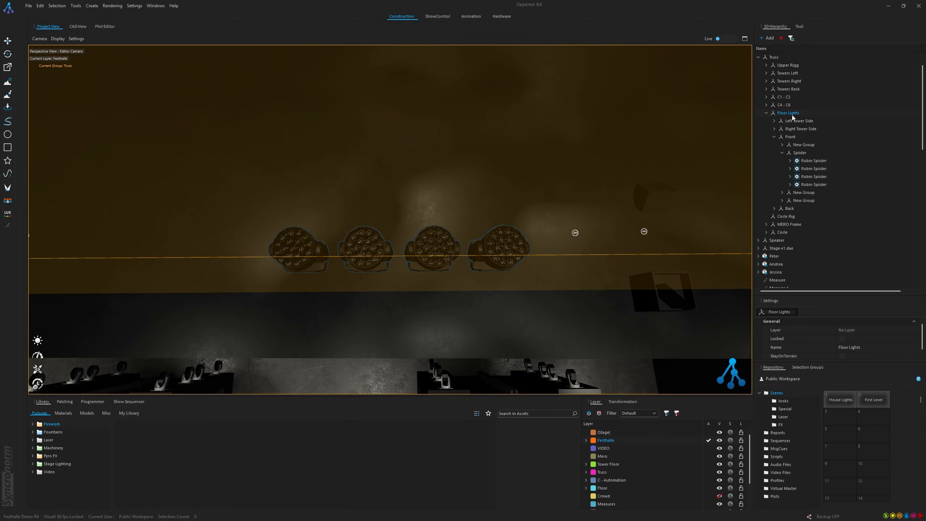
pyautogui.doubleClick(301, 251)
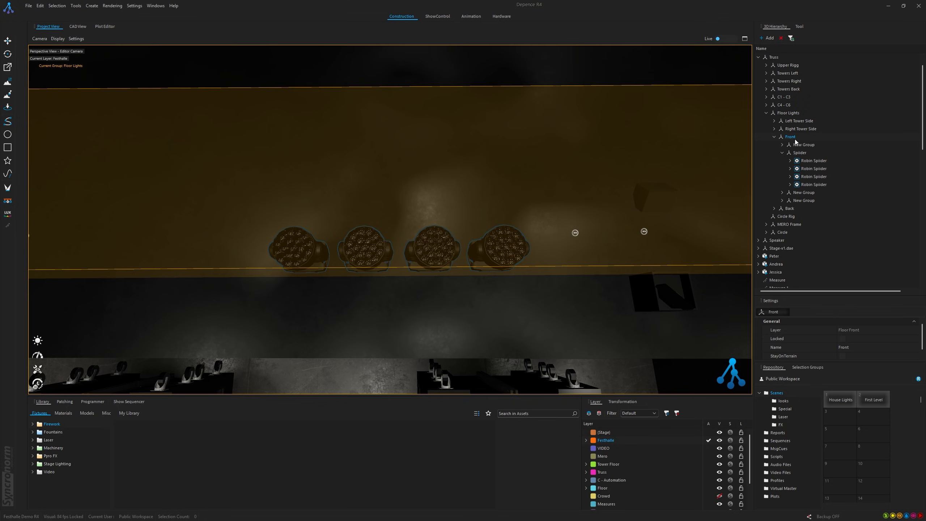
pyautogui.doubleClick(305, 251)
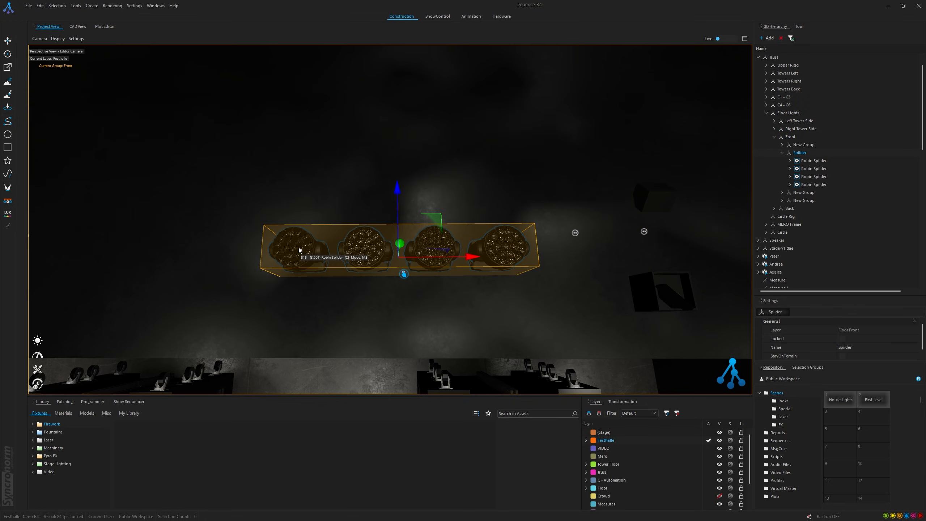
pyautogui.doubleClick(296, 249)
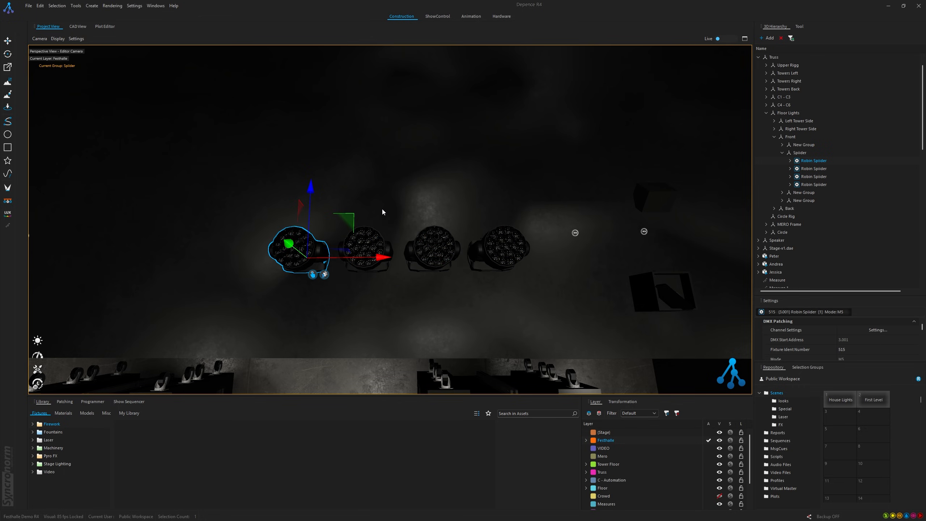
# - Add the other three Robin Spiider fixtures to the selection, then deselect everything and leave the group
pyautogui.keyDown('ctrl'); pyautogui.click(372, 235); pyautogui.keyUp('ctrl')
pyautogui.keyDown('ctrl'); pyautogui.click(435, 244); pyautogui.keyUp('ctrl')
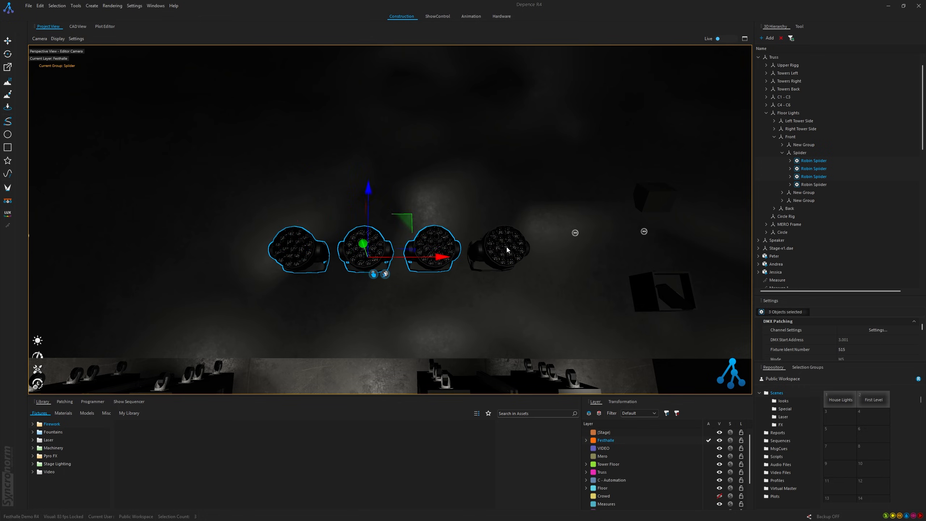
pyautogui.keyDown('ctrl'); pyautogui.click(506, 247); pyautogui.keyUp('ctrl')
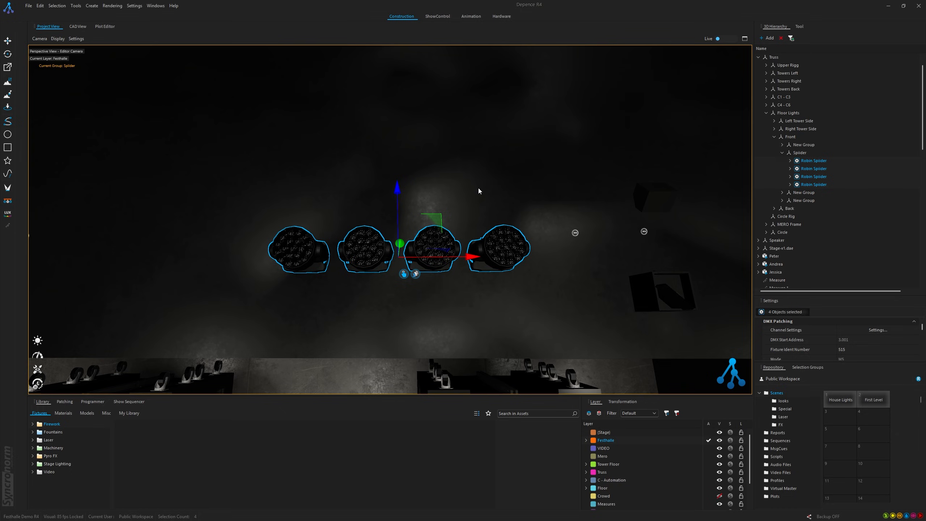
pyautogui.click(478, 188)
pyautogui.moveTo(478, 188); pyautogui.dragTo(470, 175, button='right')
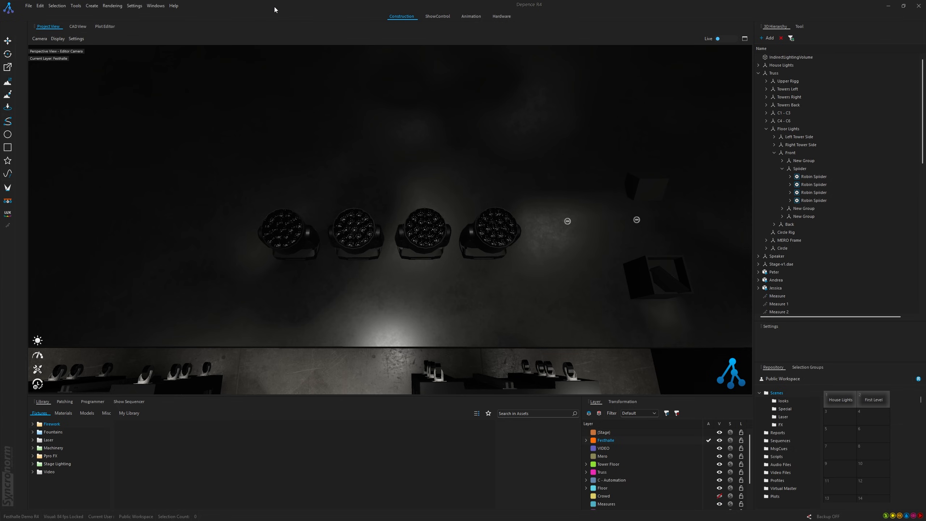
# - Open the Schematic Views window and dock it beside the project view
pyautogui.click(155, 6)
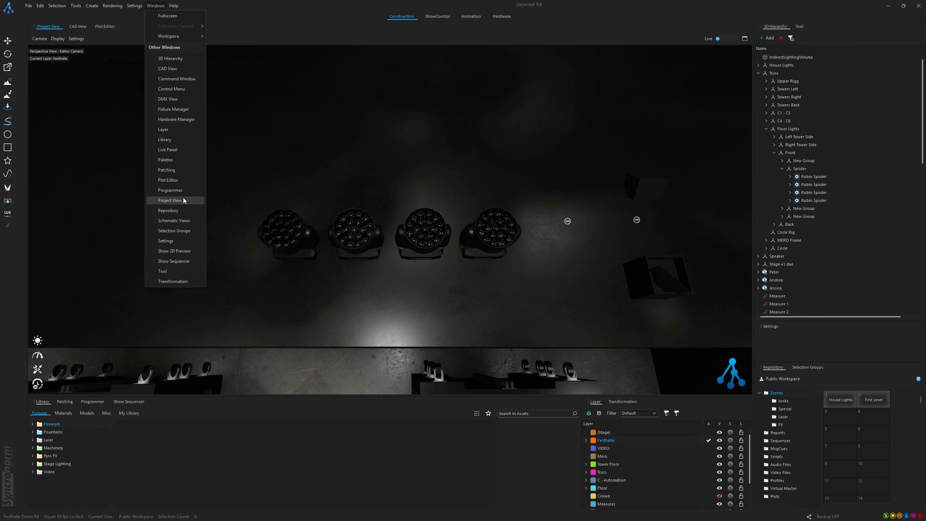
pyautogui.click(195, 220)
pyautogui.moveTo(114, 72); pyautogui.dragTo(403, 210)
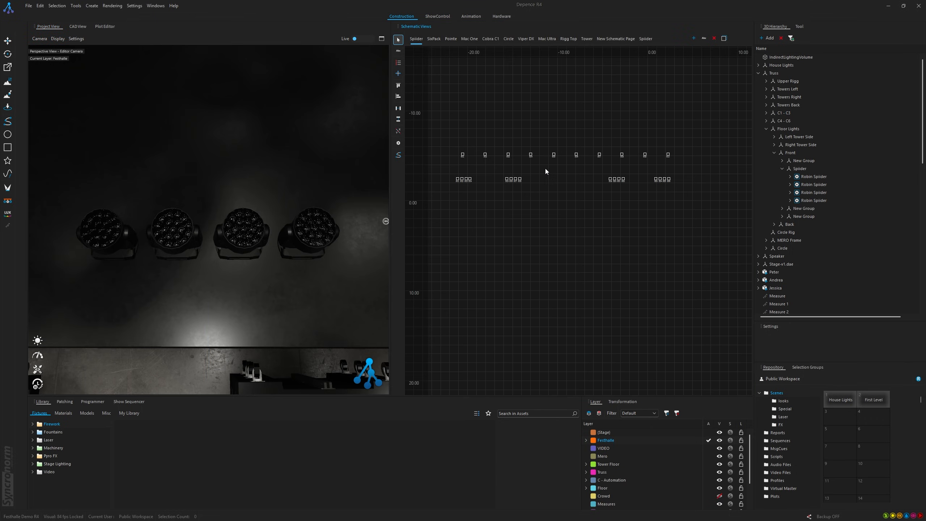
# - Add a new schematic page named Spiider
pyautogui.click(693, 39)
pyautogui.write('Sp')
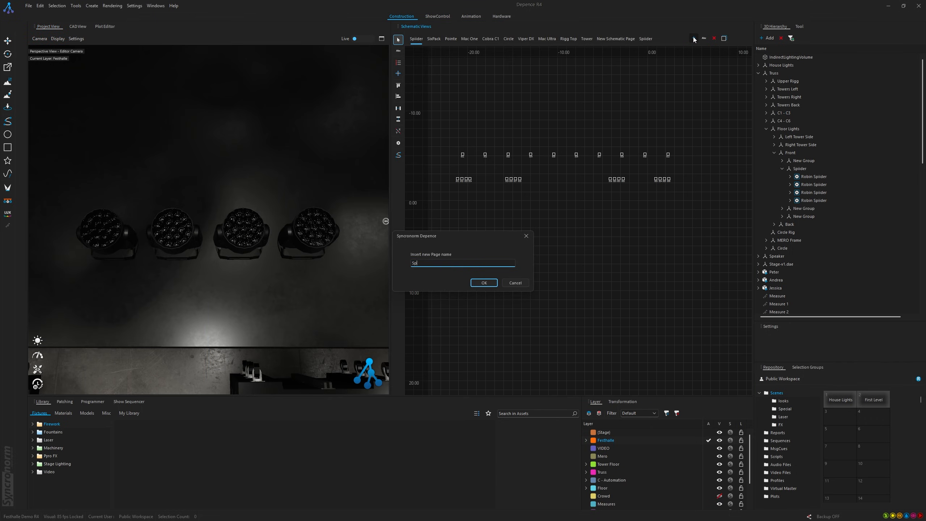
pyautogui.write('iider')
pyautogui.press('Return')
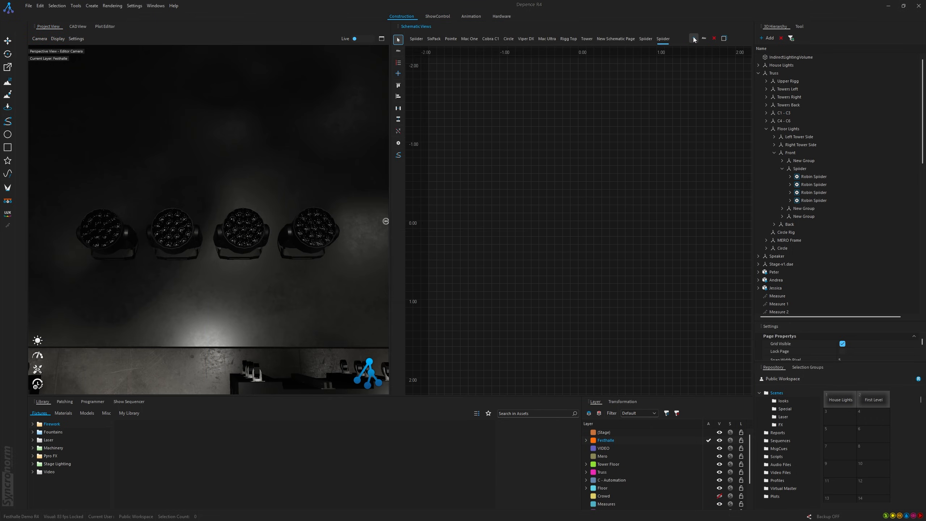
# - Select the four Robin Spiider fixtures from left to right in Live mode, and turn Live mode off again
pyautogui.click(359, 39)
pyautogui.click(108, 230)
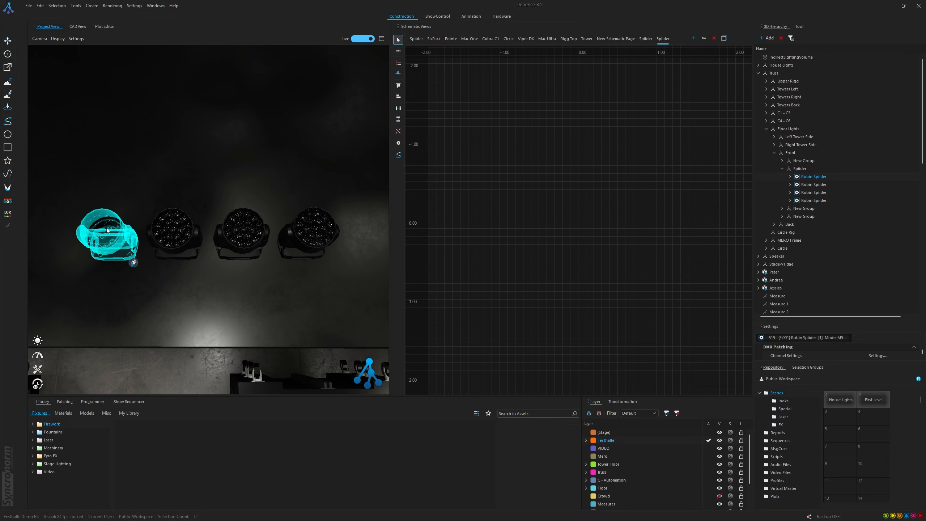
pyautogui.keyDown('shift'); pyautogui.click(178, 231); pyautogui.keyUp('shift')
pyautogui.keyDown('shift'); pyautogui.click(242, 231); pyautogui.keyUp('shift')
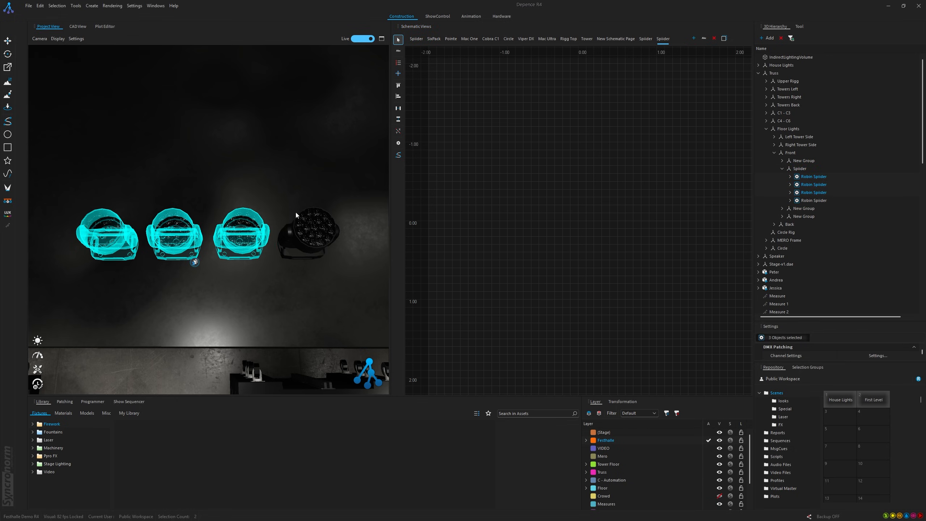
pyautogui.keyDown('shift'); pyautogui.click(310, 228); pyautogui.keyUp('shift')
pyautogui.click(363, 39)
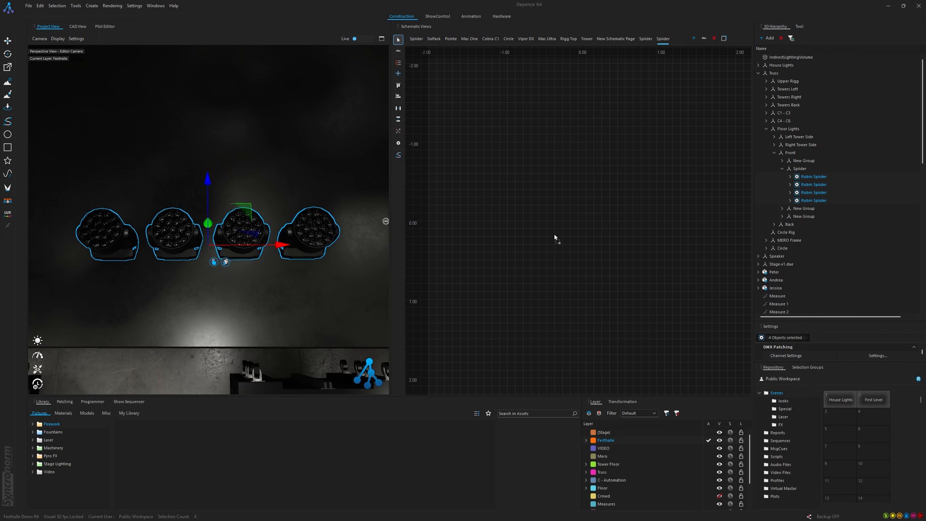
# - Place the four selected Robin Spiider fixtures on the Spiider schematic page, arranged by their 3D position from the top
pyautogui.moveTo(560, 207); pyautogui.dragTo(560, 207)
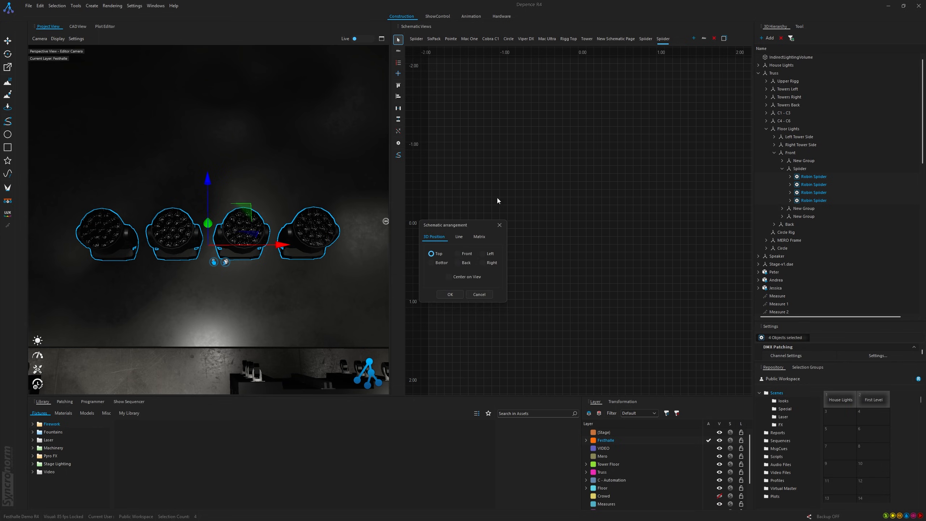
pyautogui.click(431, 254)
pyautogui.click(449, 294)
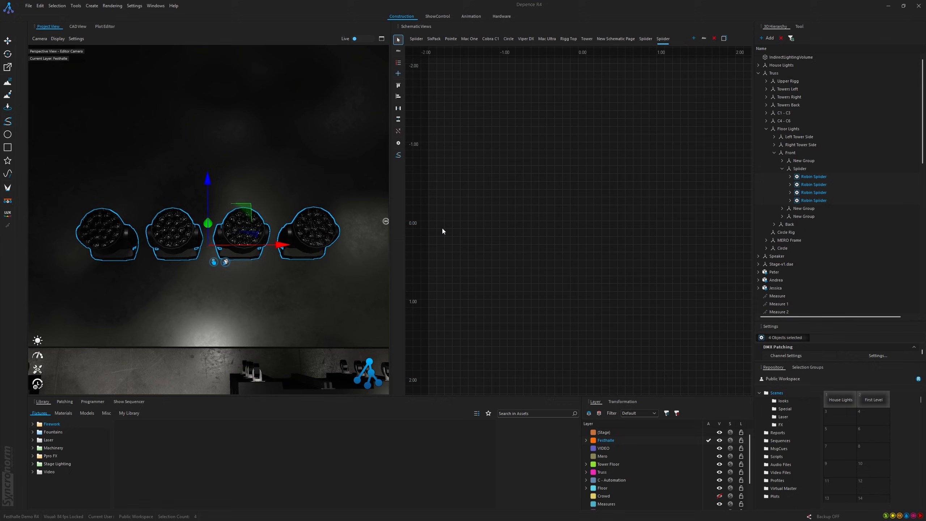
pyautogui.click(401, 75)
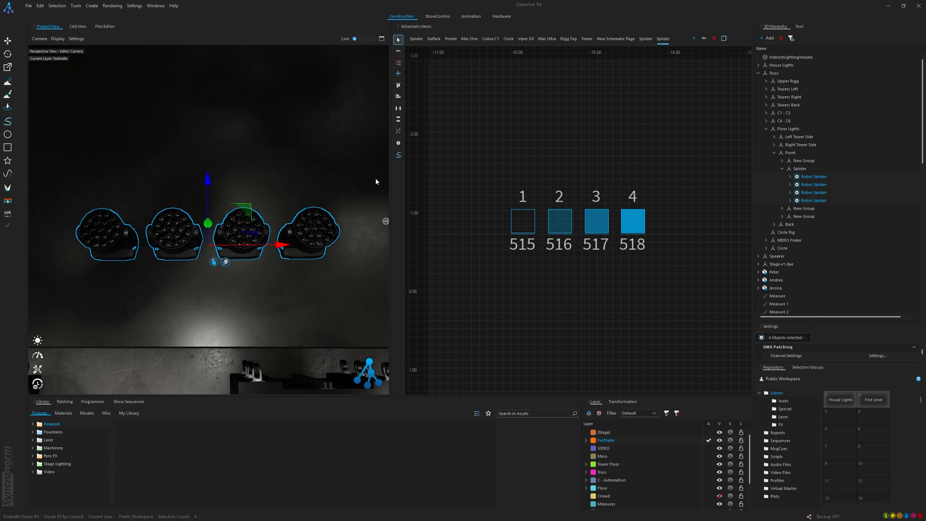
# - Turn on Live mode and select the neighbouring group's four Robin Spiider fixtures from left to right, ending with everything deselected
pyautogui.scroll(-4, 277, 174)
pyautogui.moveTo(296, 163); pyautogui.dragTo(321, 170, button='middle')
pyautogui.moveTo(228, 173); pyautogui.dragTo(263, 175, button='middle')
pyautogui.scroll(1, 297, 170)
pyautogui.scroll(1, 263, 176)
pyautogui.click(359, 39)
pyautogui.click(135, 231)
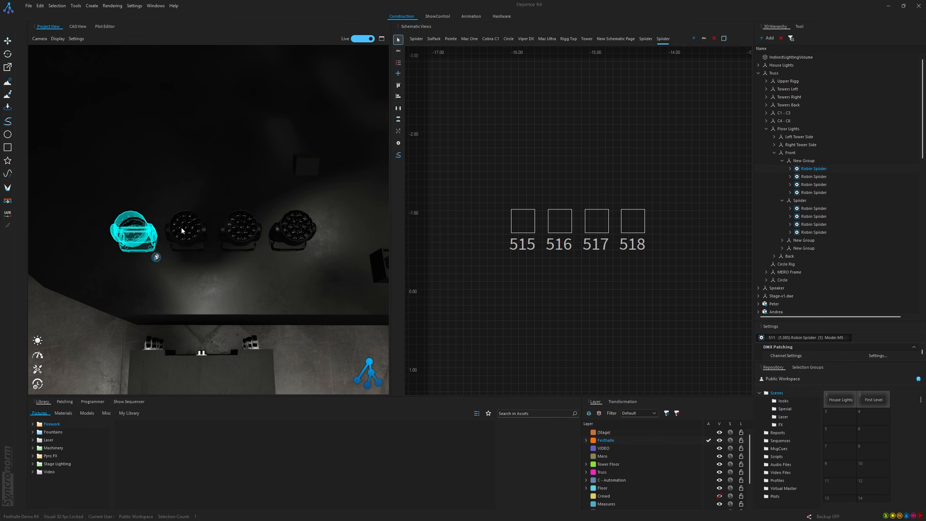
pyautogui.keyDown('ctrl'); pyautogui.click(183, 231); pyautogui.keyUp('ctrl')
pyautogui.keyDown('ctrl'); pyautogui.click(240, 231); pyautogui.keyUp('ctrl')
pyautogui.keyDown('ctrl'); pyautogui.click(302, 232); pyautogui.keyUp('ctrl')
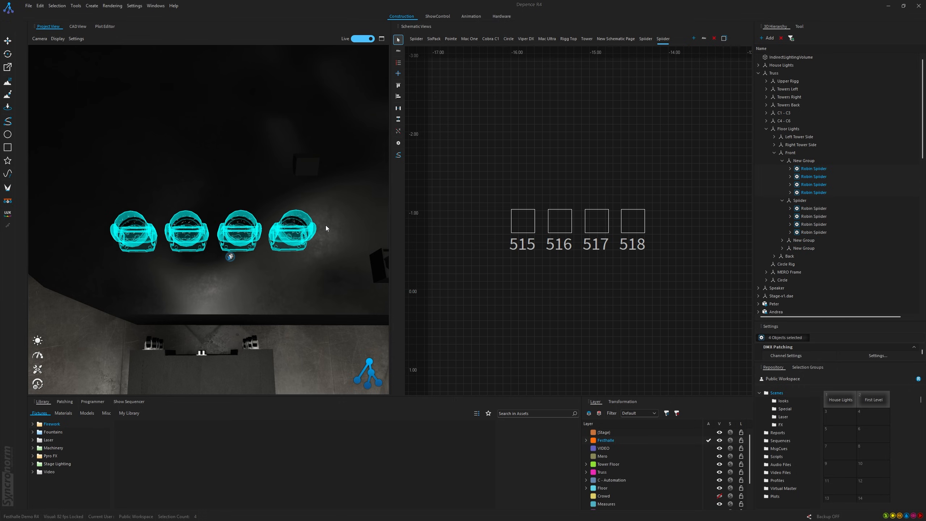
pyautogui.click(348, 217)
# - Select the same four Robin Spiider fixtures from right to left and turn Live mode off
pyautogui.click(298, 232)
pyautogui.keyDown('ctrl'); pyautogui.click(238, 230); pyautogui.keyUp('ctrl')
pyautogui.keyDown('ctrl'); pyautogui.click(190, 229); pyautogui.keyUp('ctrl')
pyautogui.keyDown('ctrl'); pyautogui.click(142, 228); pyautogui.keyUp('ctrl')
pyautogui.click(368, 39)
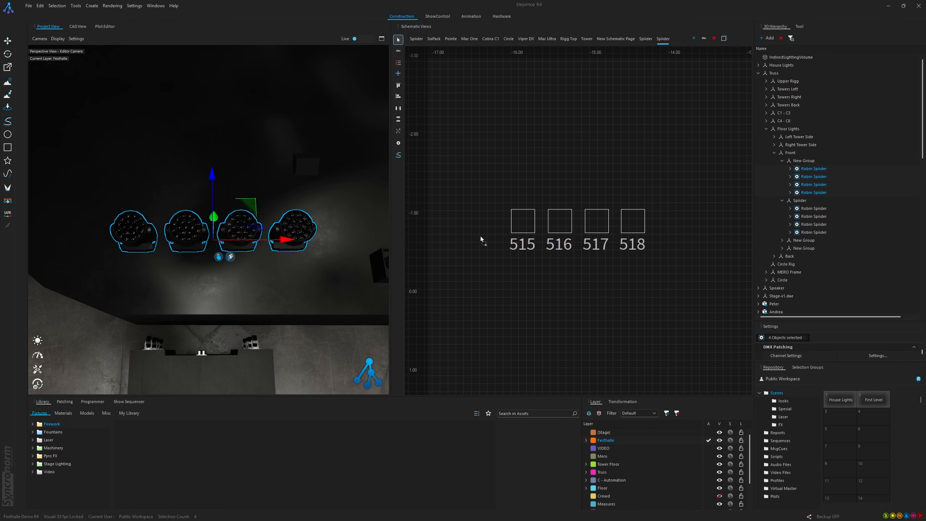
# - Place the newly selected Robin Spiider fixtures on the Spiider schematic page as well
pyautogui.moveTo(481, 236); pyautogui.dragTo(436, 224)
pyautogui.click(451, 297)
pyautogui.click(398, 73)
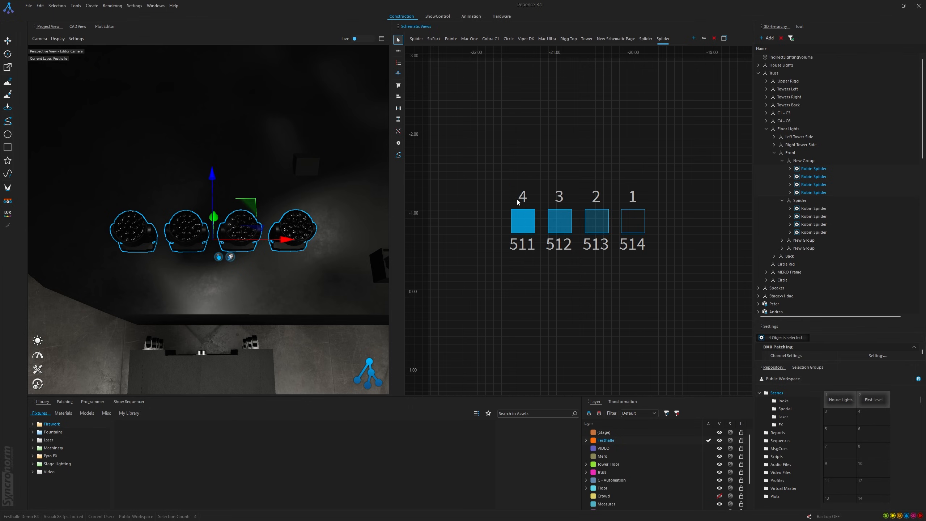
# - Select fixtures 511 to 514 on the schematic page and move them close beside fixtures 515 to 518
pyautogui.scroll(-9, 539, 214)
pyautogui.scroll(6, 679, 220)
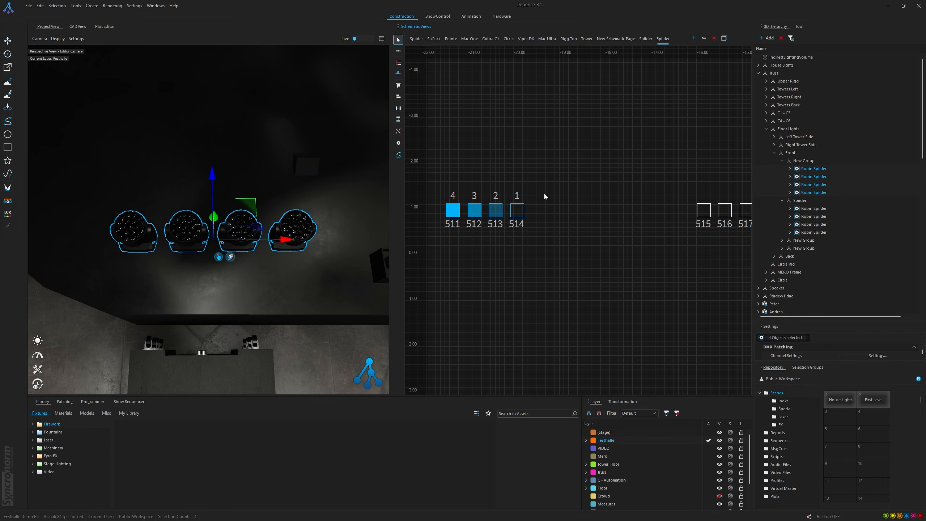
pyautogui.click(565, 219)
pyautogui.moveTo(548, 182); pyautogui.dragTo(445, 248)
pyautogui.moveTo(548, 215); pyautogui.dragTo(645, 218)
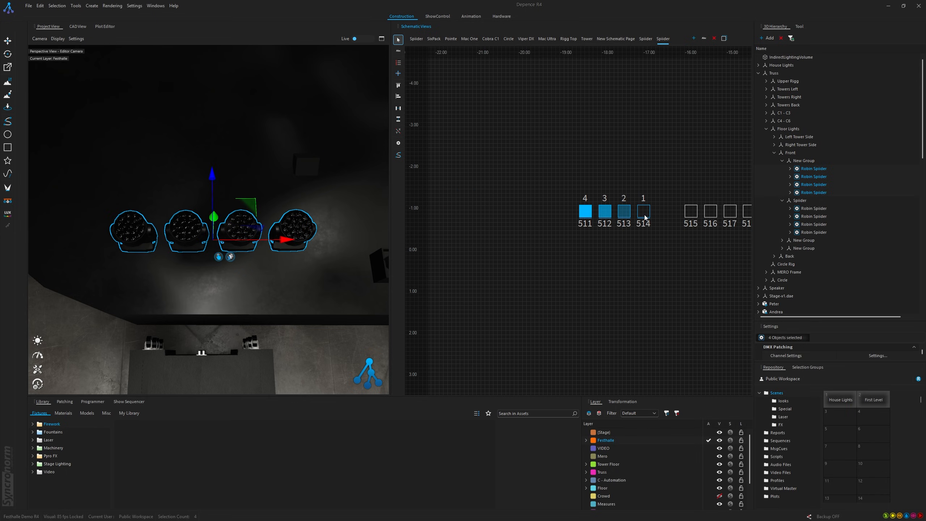
# - Box-select fixtures 511 to 518 from left to right, repeat the selection from right to left, and deselect everything
pyautogui.scroll(-5, 259, 235)
pyautogui.moveTo(357, 214); pyautogui.dragTo(237, 216, button='middle')
pyautogui.scroll(2, 510, 266)
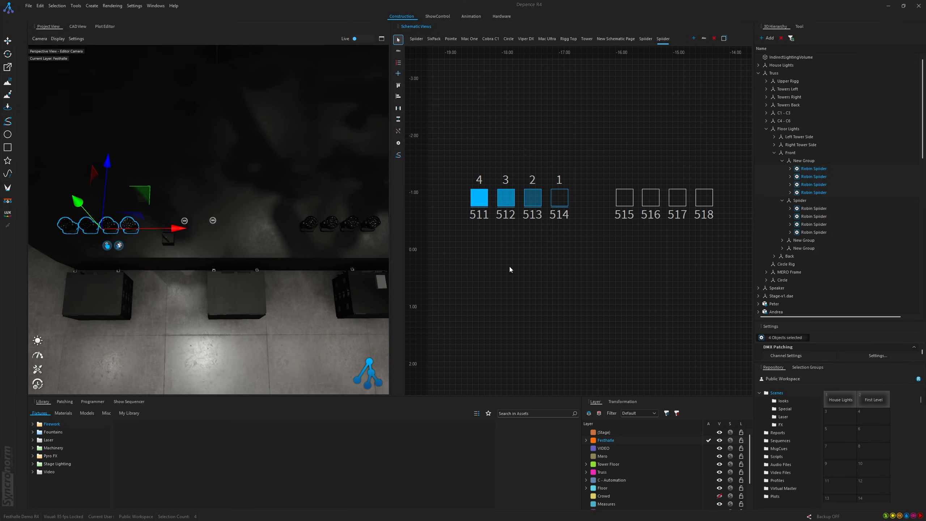
pyautogui.click(475, 216)
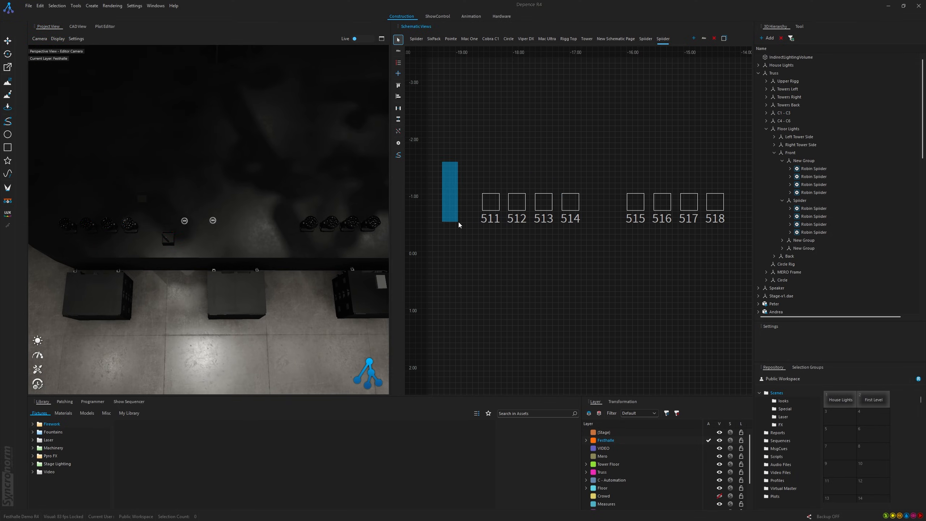
pyautogui.moveTo(459, 223); pyautogui.dragTo(731, 248)
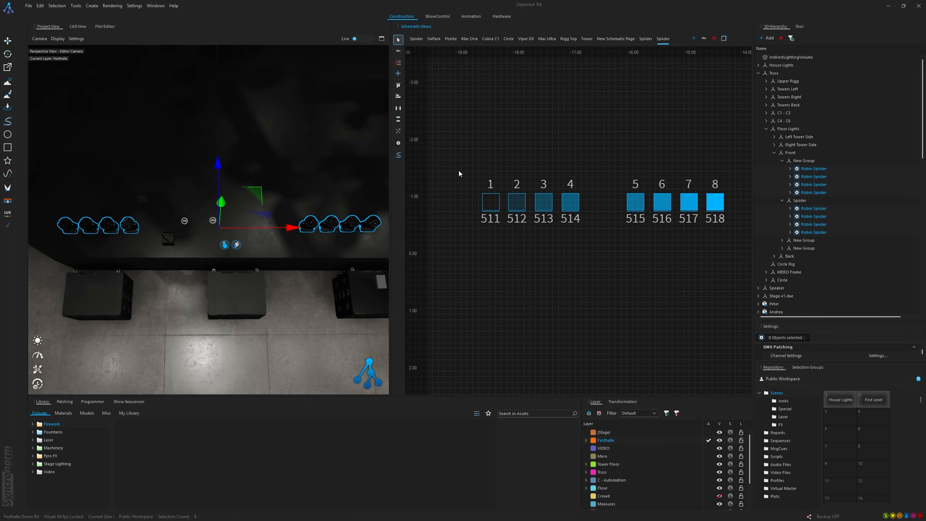
pyautogui.moveTo(736, 159); pyautogui.dragTo(445, 260)
pyautogui.click(481, 229)
# - Select the schematic fixtures in the order 511, 513, 515, 517, 512, 514, 516, 518, and clear the selection
pyautogui.click(490, 201)
pyautogui.keyDown('ctrl'); pyautogui.click(544, 200); pyautogui.keyUp('ctrl')
pyautogui.keyDown('ctrl'); pyautogui.click(636, 202); pyautogui.keyUp('ctrl')
pyautogui.keyDown('ctrl'); pyautogui.click(689, 202); pyautogui.keyUp('ctrl')
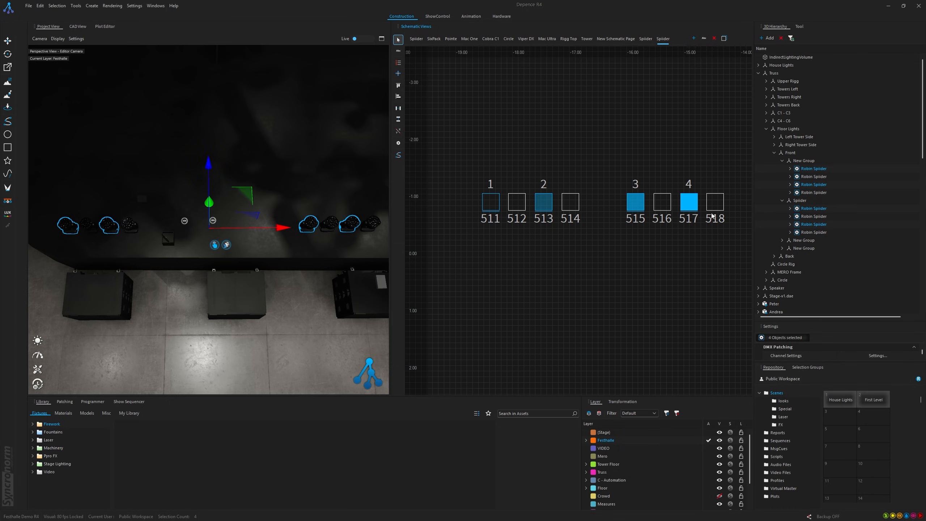
pyautogui.keyDown('ctrl'); pyautogui.click(518, 204); pyautogui.keyUp('ctrl')
pyautogui.keyDown('ctrl'); pyautogui.click(570, 203); pyautogui.keyUp('ctrl')
pyautogui.keyDown('ctrl'); pyautogui.click(662, 202); pyautogui.keyUp('ctrl')
pyautogui.keyDown('ctrl'); pyautogui.click(716, 204); pyautogui.keyUp('ctrl')
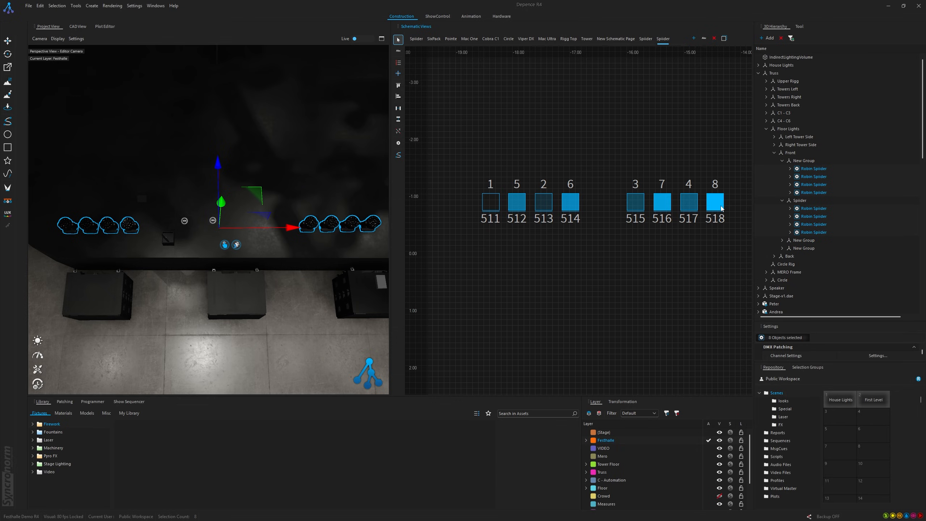
pyautogui.click(615, 273)
# - Select the schematic fixtures alternately from the centre outwards: 514, 515, 513, 516, 512, 517, 511, 518
pyautogui.click(571, 202)
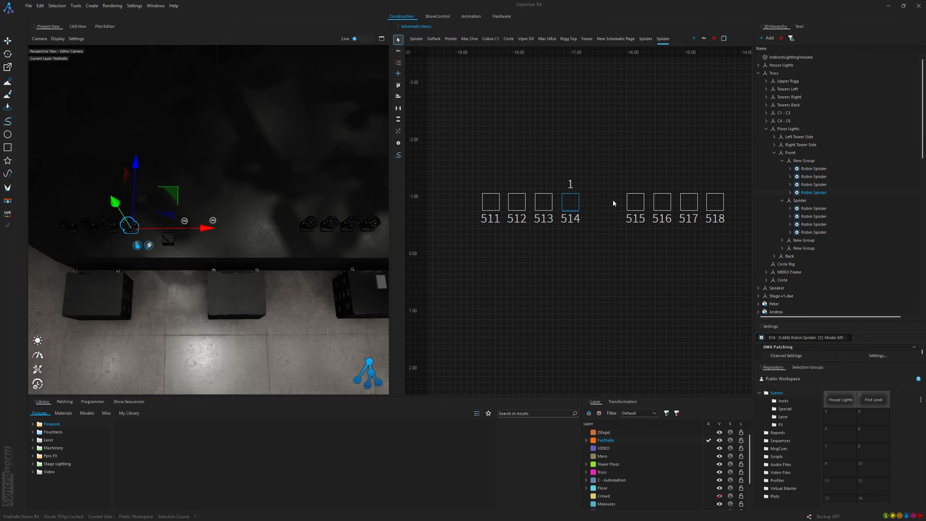
pyautogui.keyDown('ctrl'); pyautogui.click(635, 202); pyautogui.keyUp('ctrl')
pyautogui.keyDown('ctrl'); pyautogui.click(543, 203); pyautogui.keyUp('ctrl')
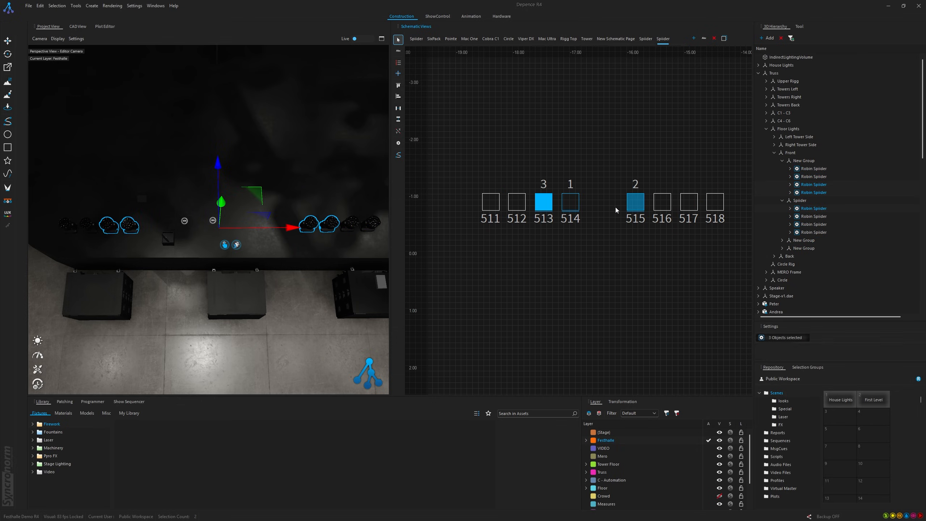
pyautogui.keyDown('ctrl'); pyautogui.click(662, 202); pyautogui.keyUp('ctrl')
pyautogui.keyDown('ctrl'); pyautogui.click(517, 202); pyautogui.keyUp('ctrl')
pyautogui.keyDown('ctrl'); pyautogui.click(692, 209); pyautogui.keyUp('ctrl')
pyautogui.keyDown('ctrl'); pyautogui.click(496, 207); pyautogui.keyUp('ctrl')
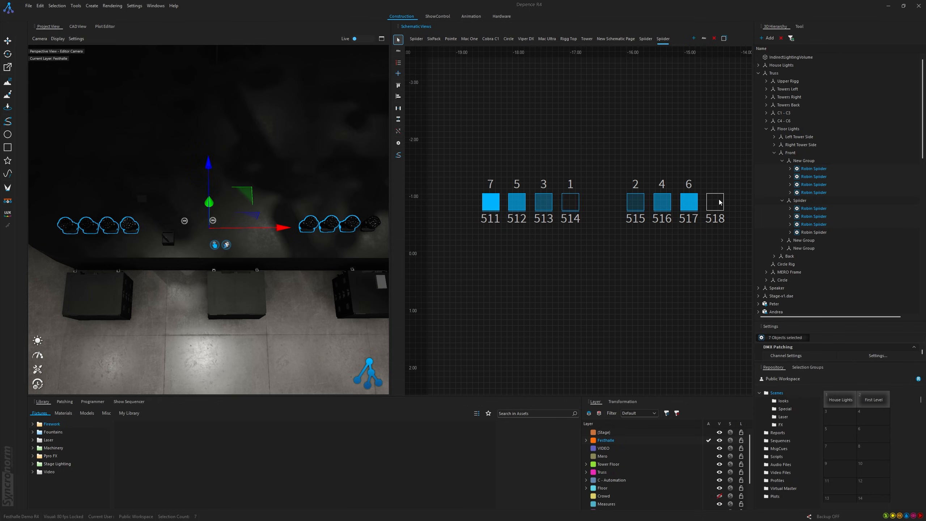
pyautogui.keyDown('ctrl'); pyautogui.click(717, 202); pyautogui.keyUp('ctrl')
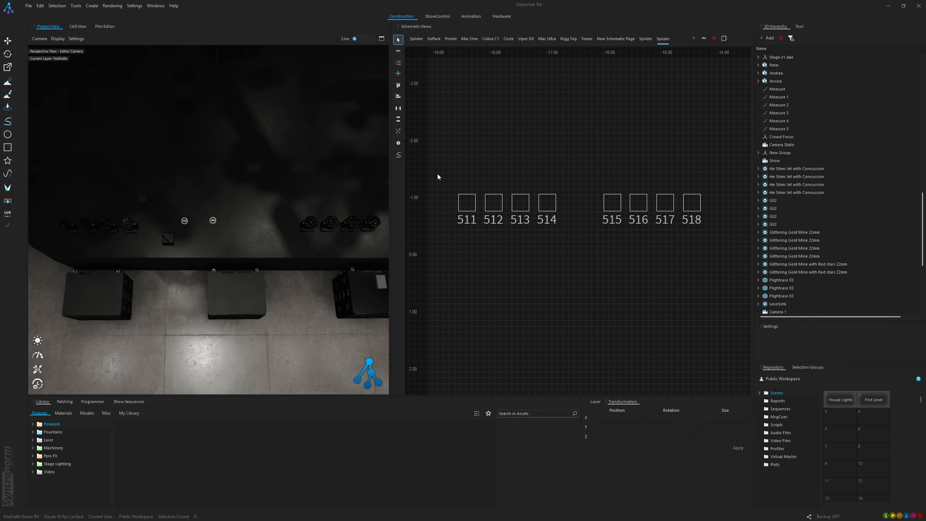
# - Box-select fixtures 511 to 518 from left to right and add a selection groups folder named Tutorial
pyautogui.moveTo(442, 174); pyautogui.dragTo(722, 251)
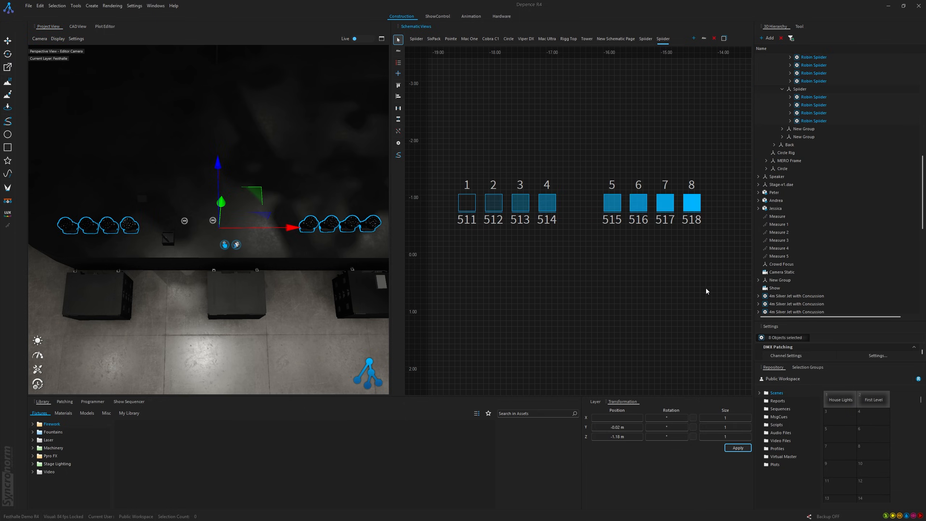
pyautogui.click(806, 368)
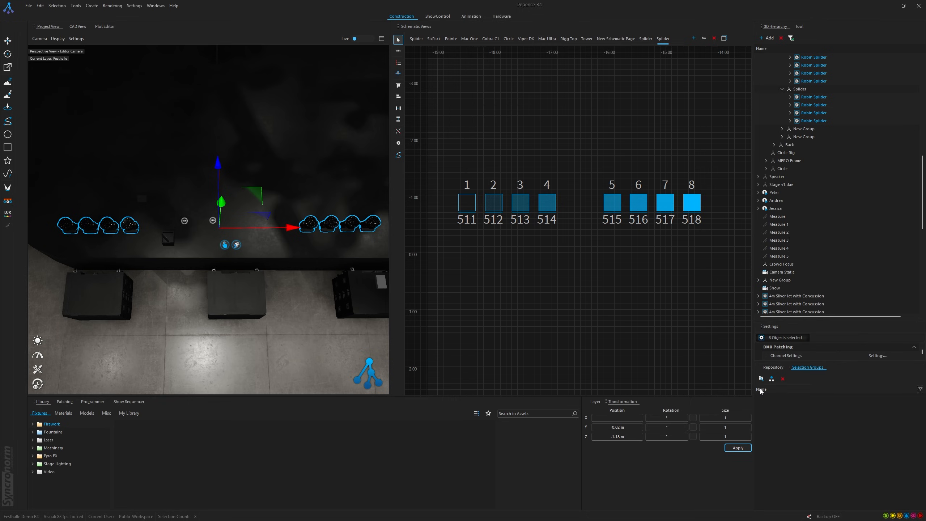
pyautogui.click(761, 379)
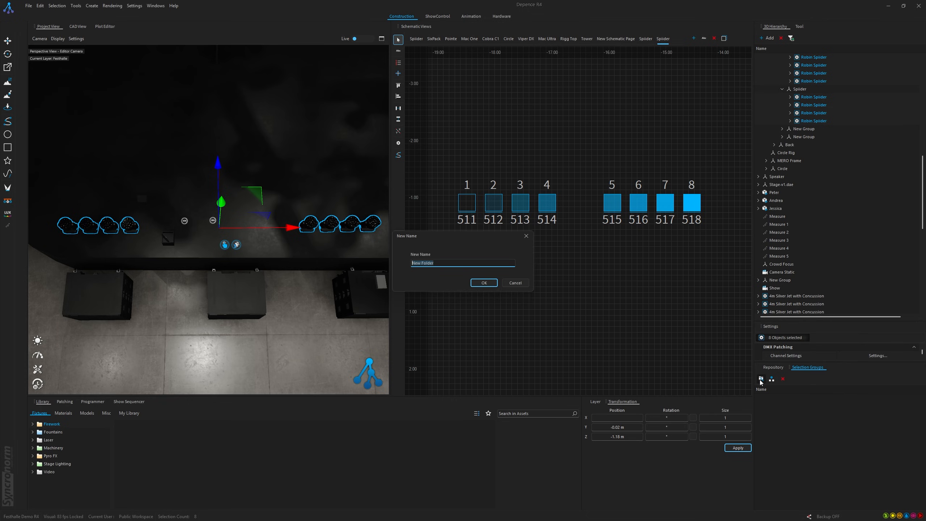
pyautogui.write('Tutoiaal')
pyautogui.press('Return')
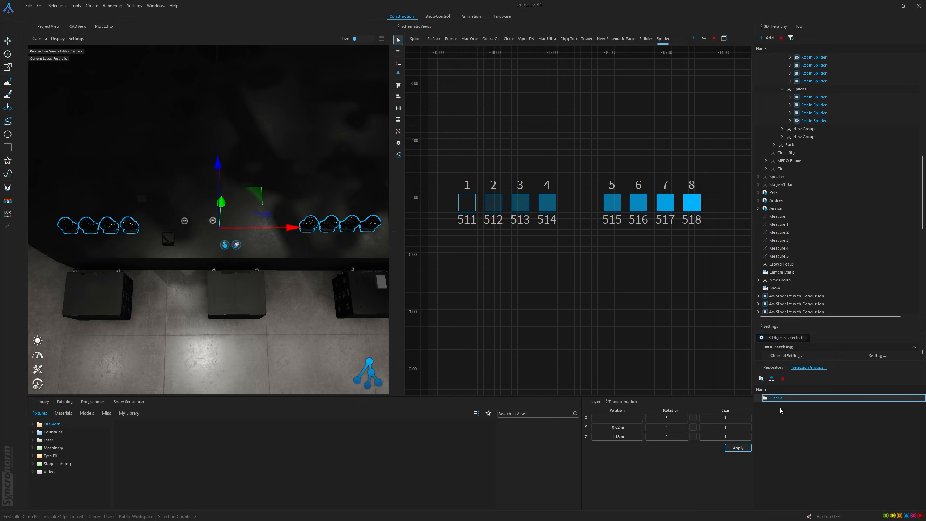
# - Save the selected fixtures as a selection group named "Spiider - Schematic View" in the Tutorial folder
pyautogui.click(771, 379)
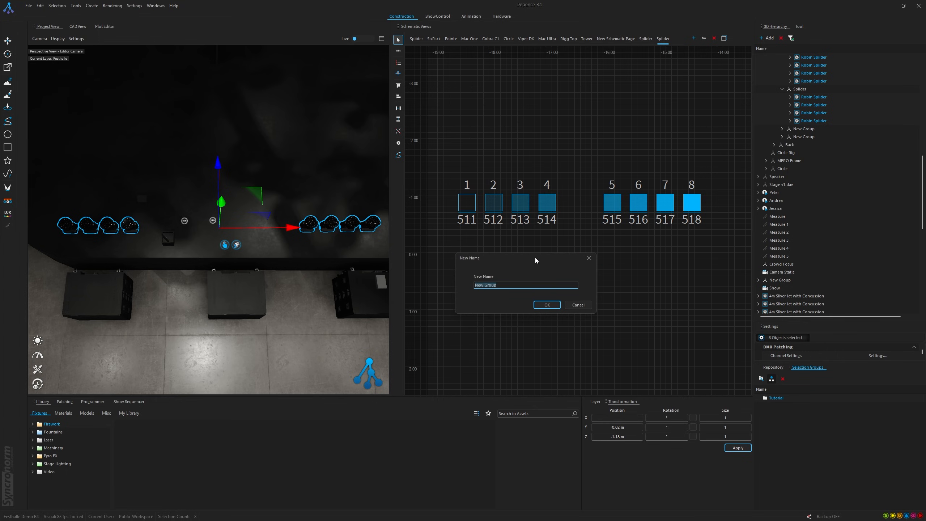
pyautogui.moveTo(500, 255); pyautogui.dragTo(542, 244)
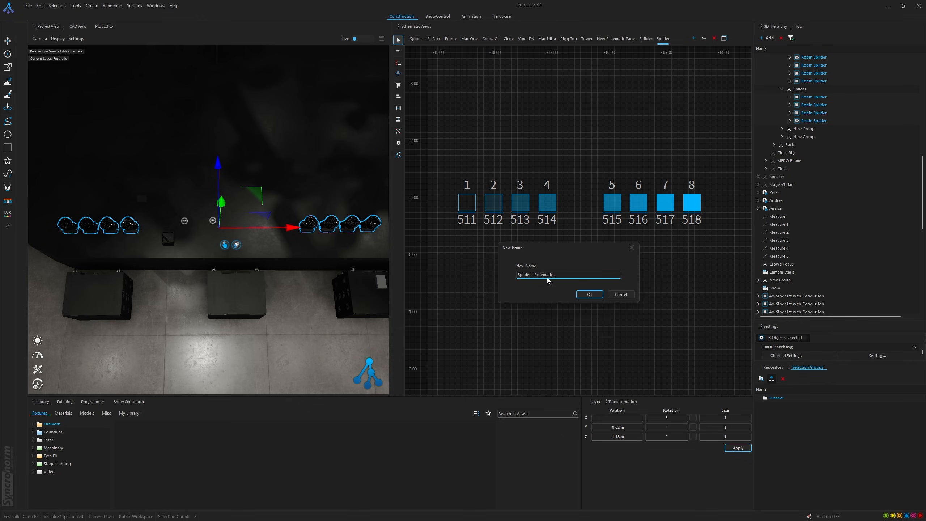
pyautogui.press('Return')
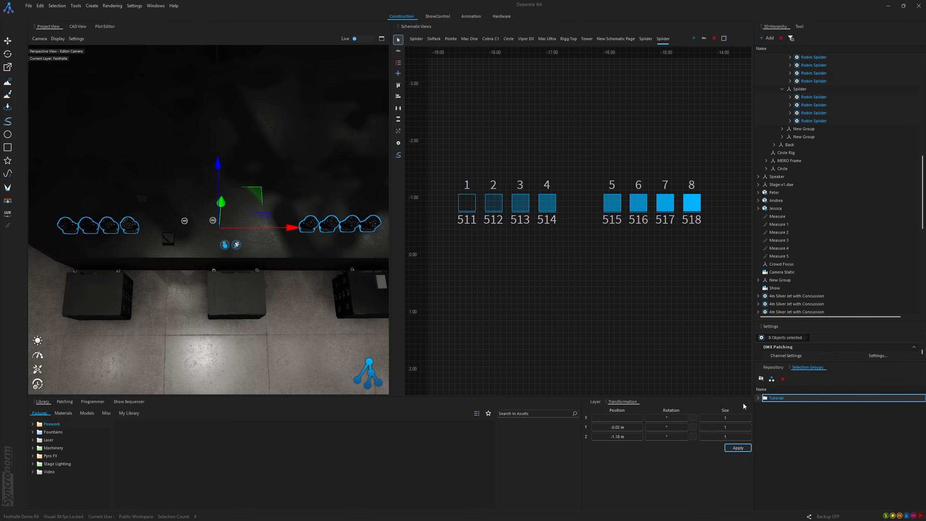
# - Expand the Tutorial folder, deselect all fixtures, and recall the "Spiider - Schematic View" selection group
pyautogui.click(758, 398)
pyautogui.click(785, 403)
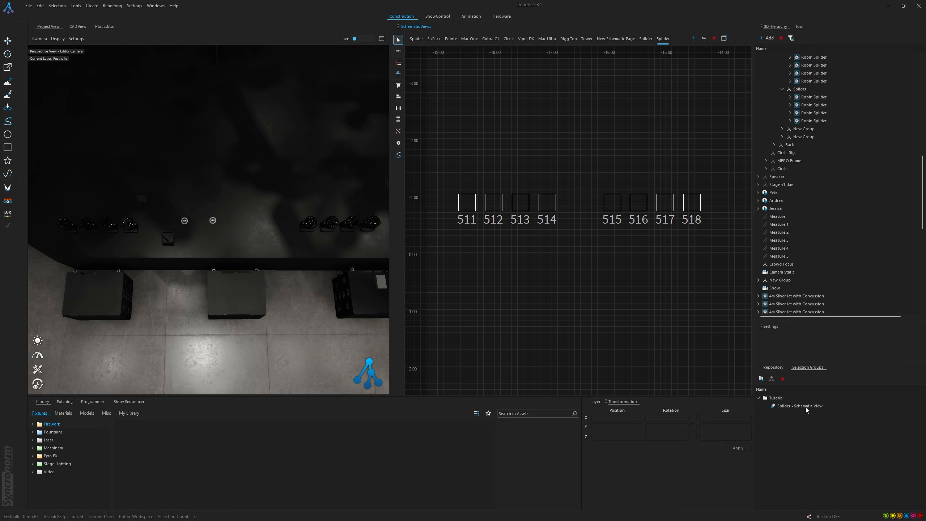
pyautogui.click(806, 406)
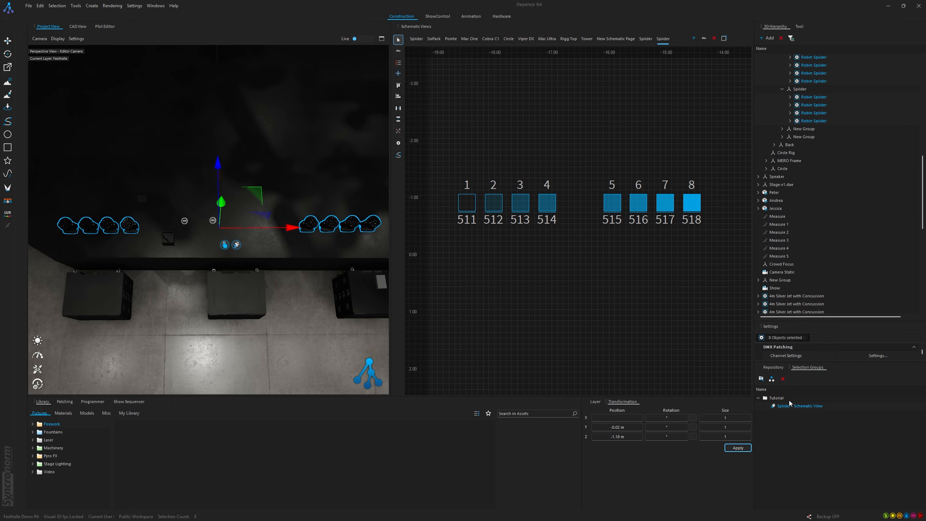
# - Turn on Live mode in the project view and clear the current fixture selection
pyautogui.click(361, 39)
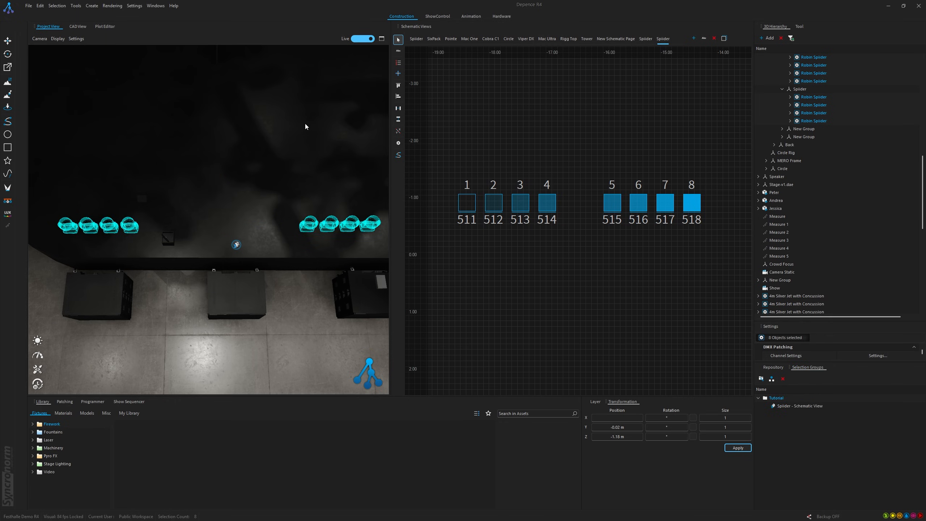
pyautogui.keyDown('ctrl'); pyautogui.click(330, 225); pyautogui.keyUp('ctrl')
pyautogui.keyDown('ctrl'); pyautogui.click(351, 226); pyautogui.keyUp('ctrl')
pyautogui.keyDown('ctrl'); pyautogui.click(372, 227); pyautogui.keyUp('ctrl')
pyautogui.click(319, 192)
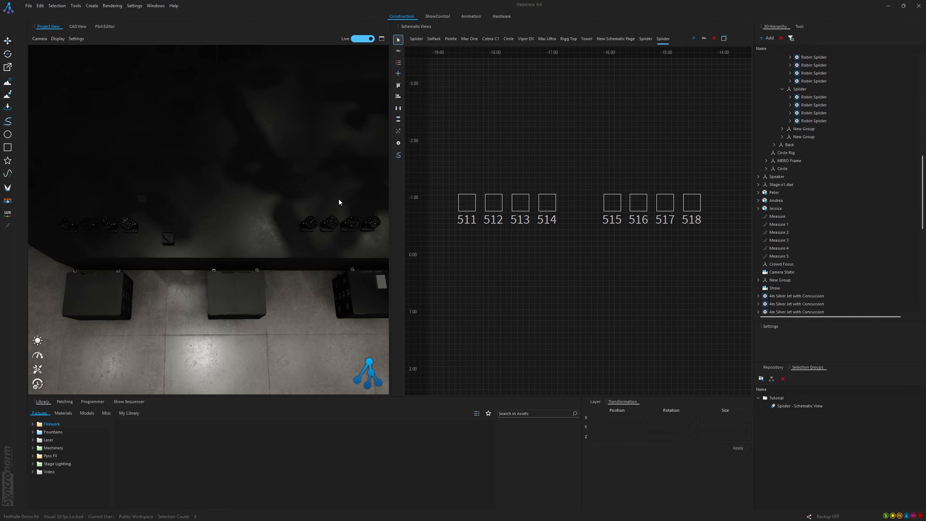
# - Select all eight Robin Spiider fixtures one by one from right to left in the project view, from 518 to 511
pyautogui.click(374, 224)
pyautogui.keyDown('ctrl'); pyautogui.click(349, 225); pyautogui.keyUp('ctrl')
pyautogui.keyDown('ctrl'); pyautogui.click(331, 224); pyautogui.keyUp('ctrl')
pyautogui.keyDown('ctrl'); pyautogui.click(311, 224); pyautogui.keyUp('ctrl')
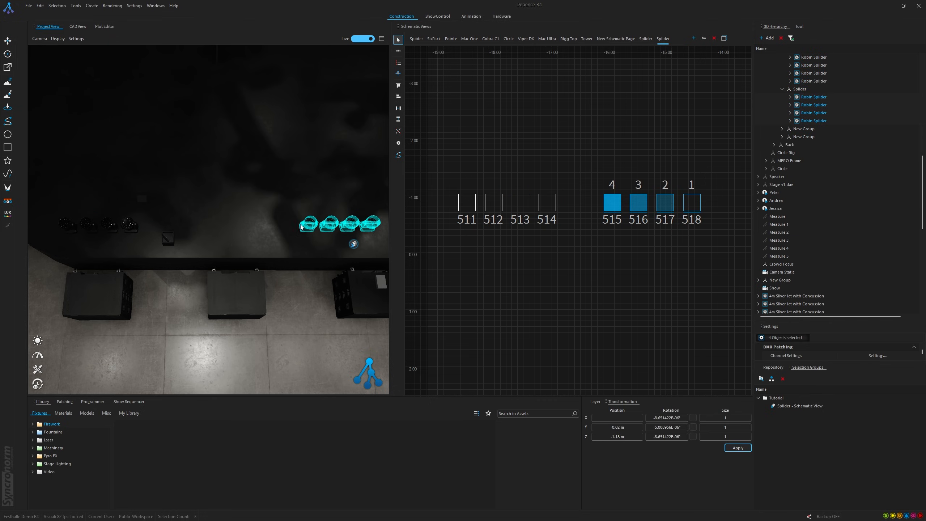
pyautogui.keyDown('ctrl'); pyautogui.click(128, 225); pyautogui.keyUp('ctrl')
pyautogui.keyDown('ctrl'); pyautogui.click(108, 225); pyautogui.keyUp('ctrl')
pyautogui.keyDown('ctrl'); pyautogui.click(88, 225); pyautogui.keyUp('ctrl')
pyautogui.keyDown('ctrl'); pyautogui.click(68, 225); pyautogui.keyUp('ctrl')
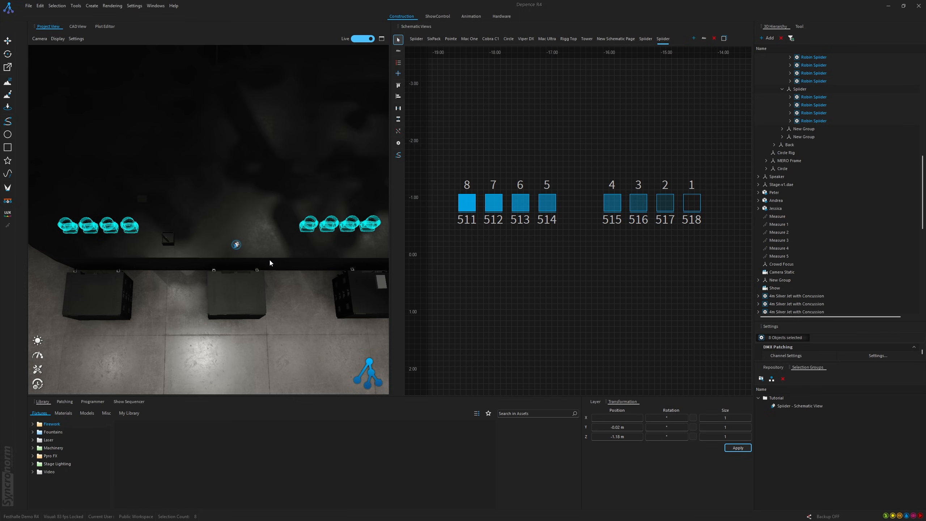
# - Save the selected fixtures as a selection group named "Spiider - Live Mode" in the Tutorial folder
pyautogui.click(774, 398)
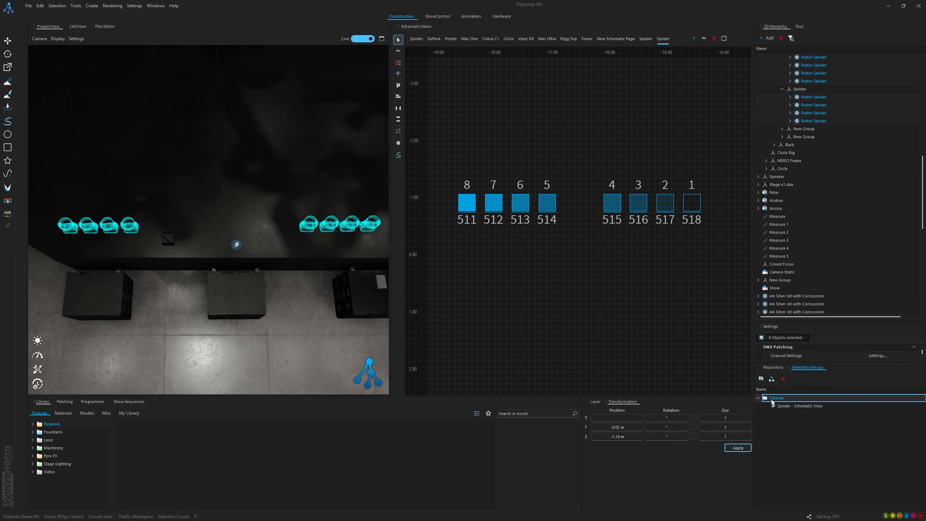
pyautogui.click(772, 379)
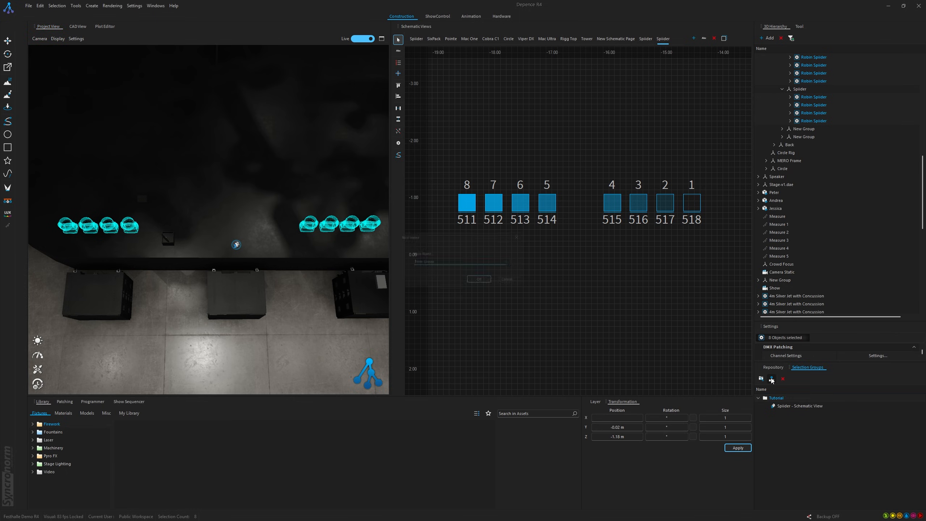
pyautogui.write('Spiider ')
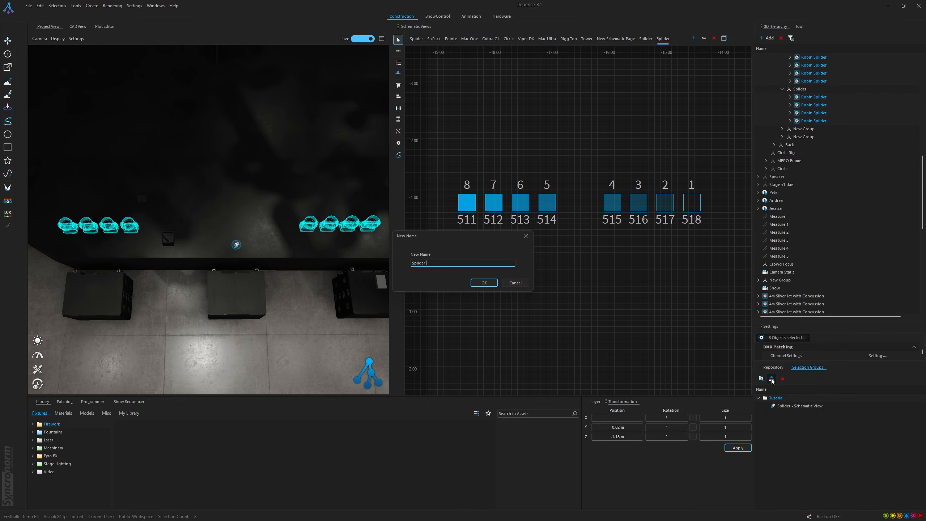
pyautogui.write('- Live Mode')
pyautogui.press('Return')
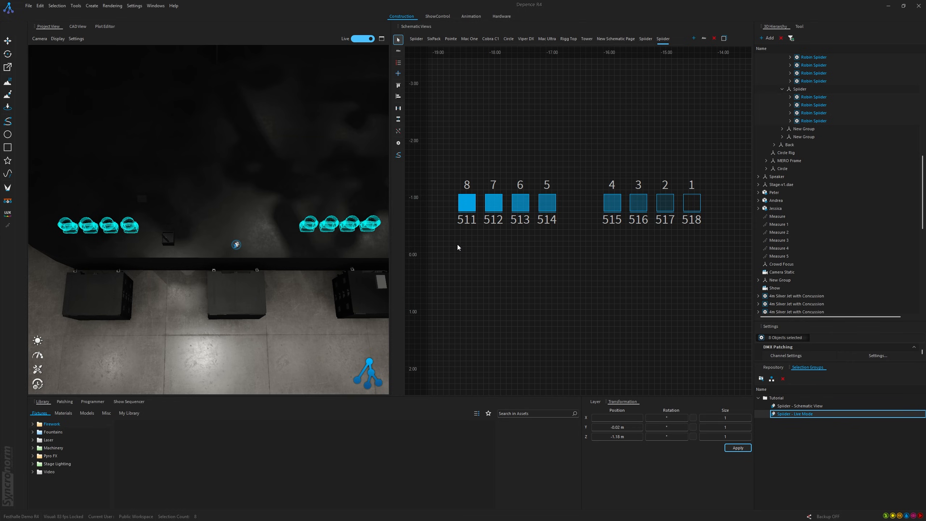
# - Clear the selection and select Robin Spiider fixtures 511 to 514 in that order in the project view
pyautogui.click(304, 182)
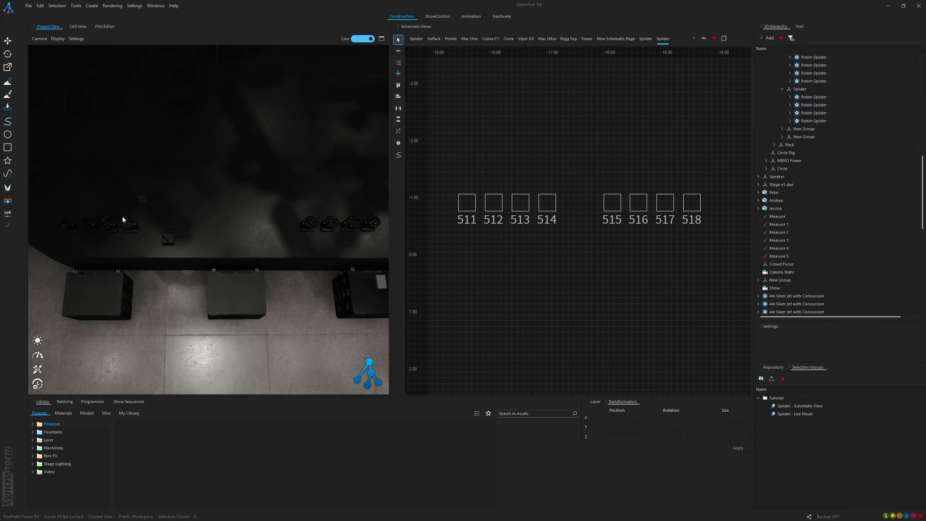
pyautogui.click(69, 227)
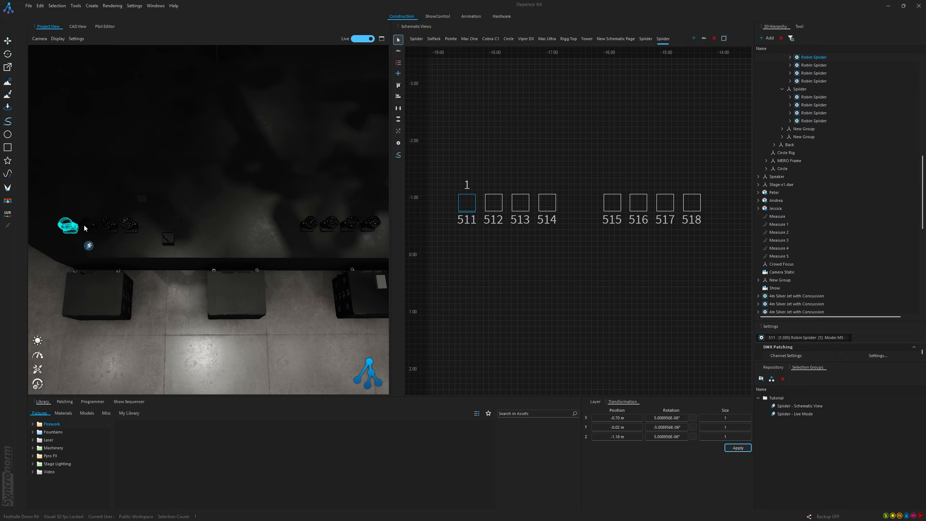
pyautogui.keyDown('ctrl'); pyautogui.click(87, 224); pyautogui.keyUp('ctrl')
pyautogui.keyDown('ctrl'); pyautogui.click(109, 225); pyautogui.keyUp('ctrl')
pyautogui.keyDown('ctrl'); pyautogui.click(129, 226); pyautogui.keyUp('ctrl')
# - Turn off Live mode and save the selected fixtures as a selection group named "Spiider - Left" in the Tutorial folder
pyautogui.click(363, 39)
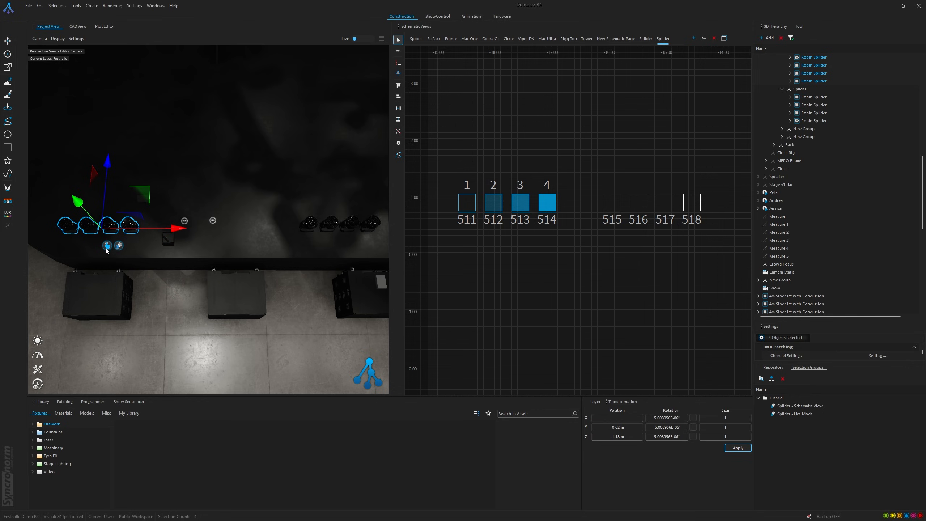
pyautogui.moveTo(108, 248); pyautogui.dragTo(755, 400)
pyautogui.write('S')
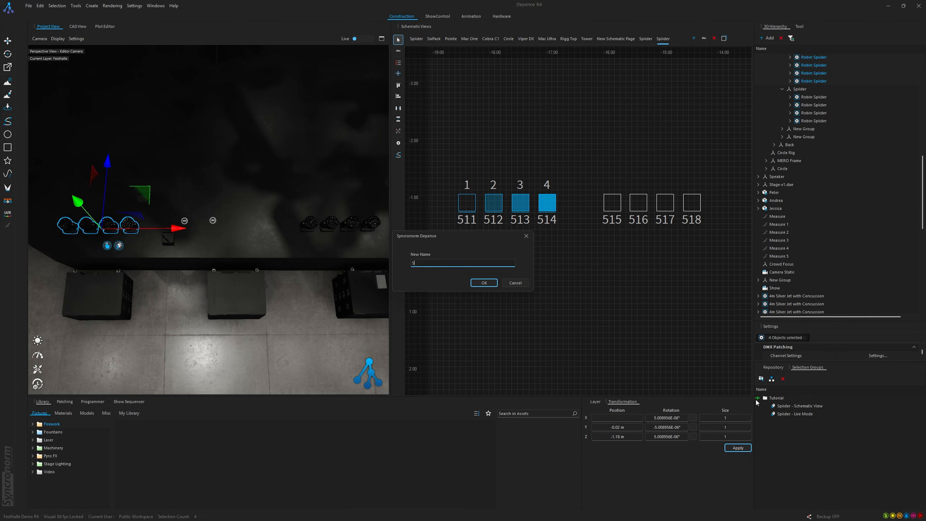
pyautogui.write('piider - Left')
pyautogui.press('Return')
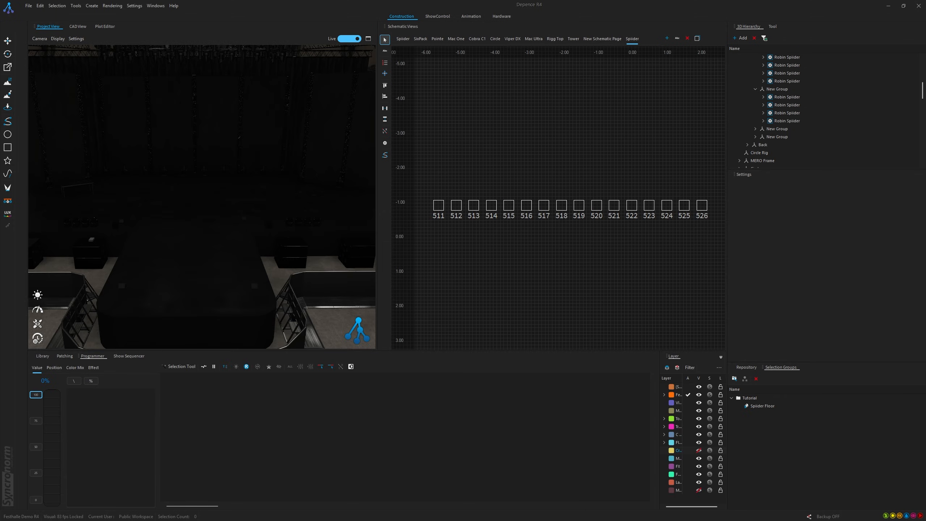
# - Recall the "Spiider Floor" selection group and close the Schematic Views window to enlarge the project view
pyautogui.click(762, 405)
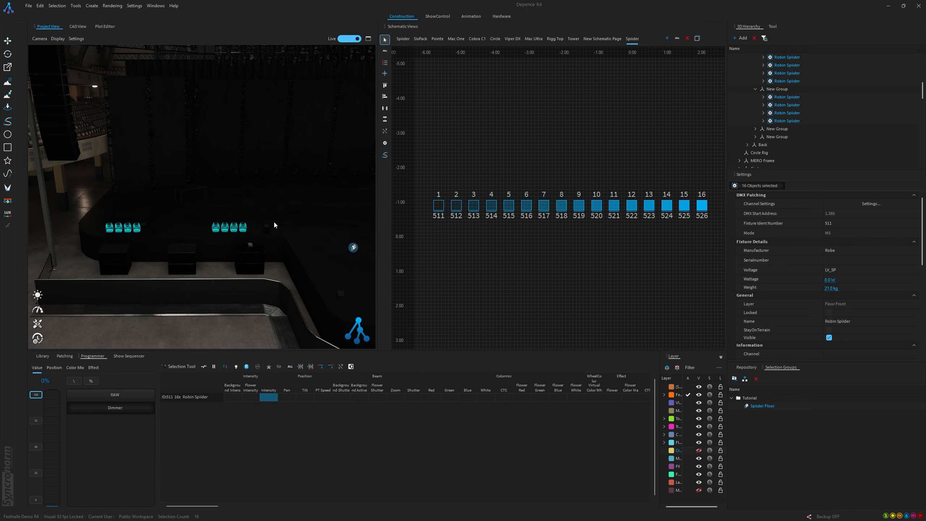
pyautogui.moveTo(121, 227); pyautogui.dragTo(399, 215, button='middle')
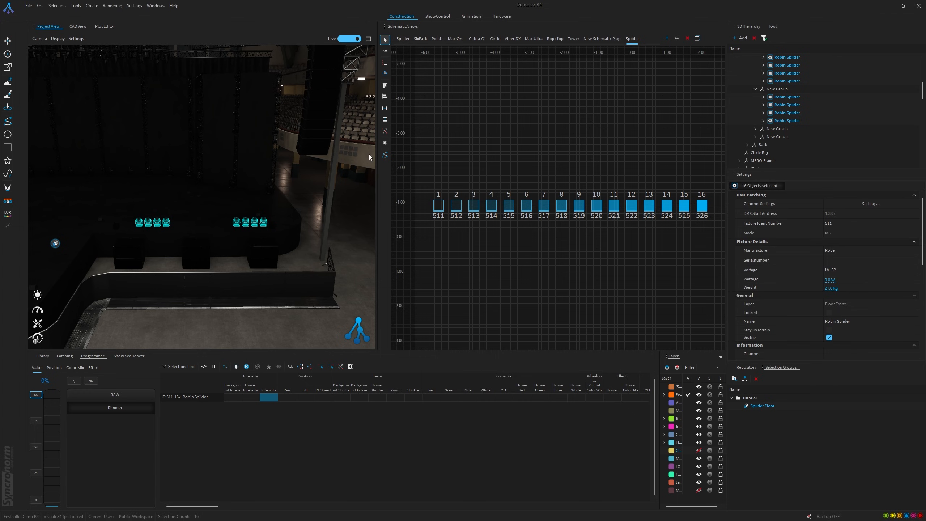
pyautogui.moveTo(404, 27); pyautogui.dragTo(279, 106)
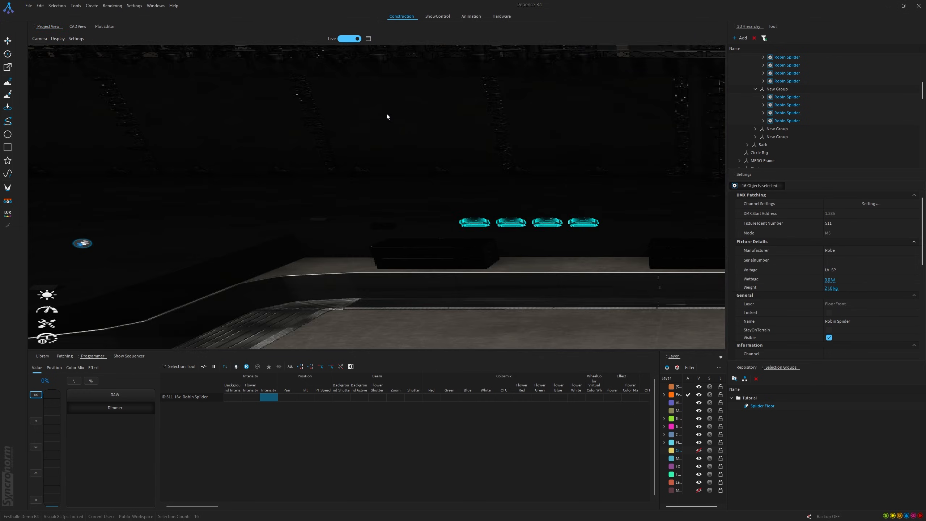
pyautogui.click(353, 108)
pyautogui.moveTo(341, 187); pyautogui.dragTo(330, 195, button='middle')
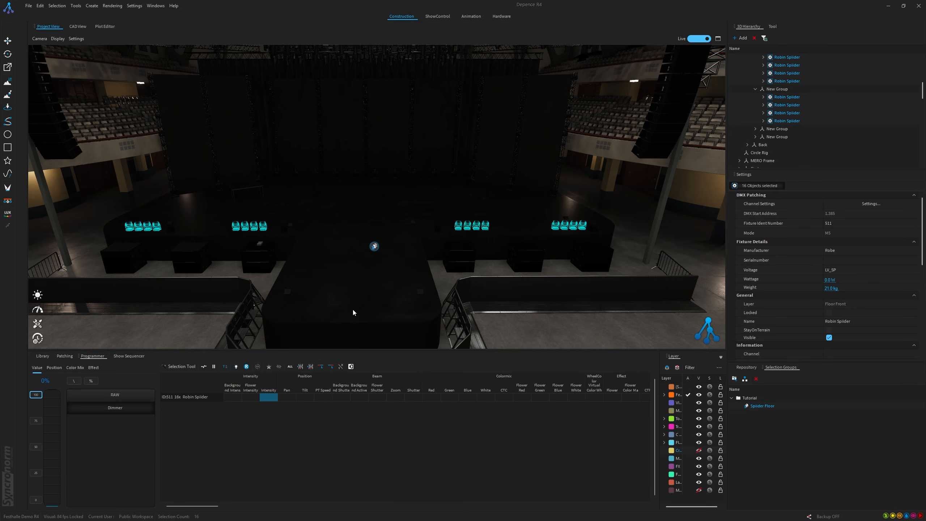
# - Apply Full Open to the selected Spiider fixtures in the programmer, then release their values
pyautogui.click(236, 366)
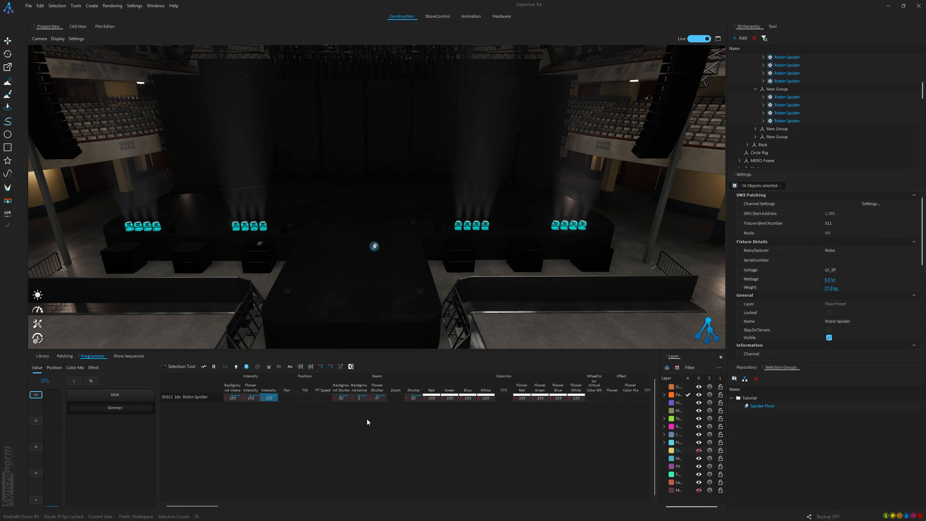
pyautogui.click(265, 396)
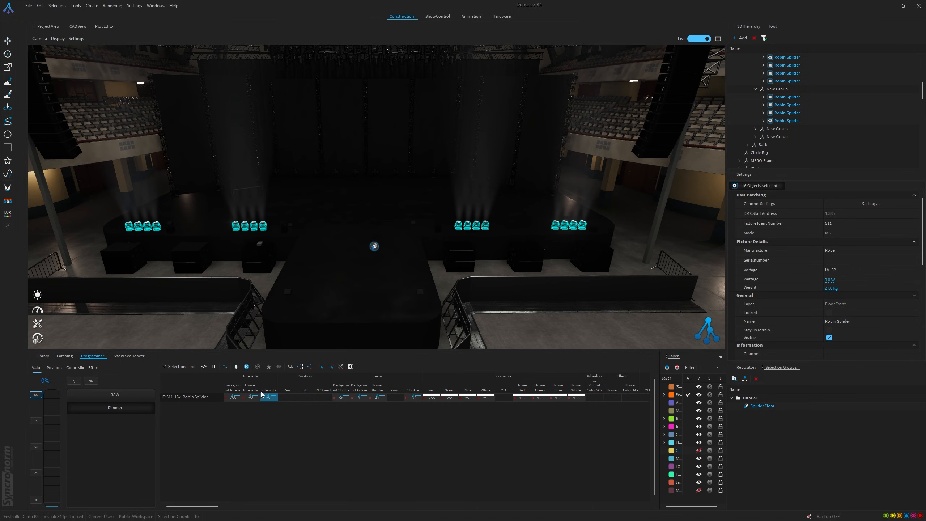
pyautogui.click(246, 366)
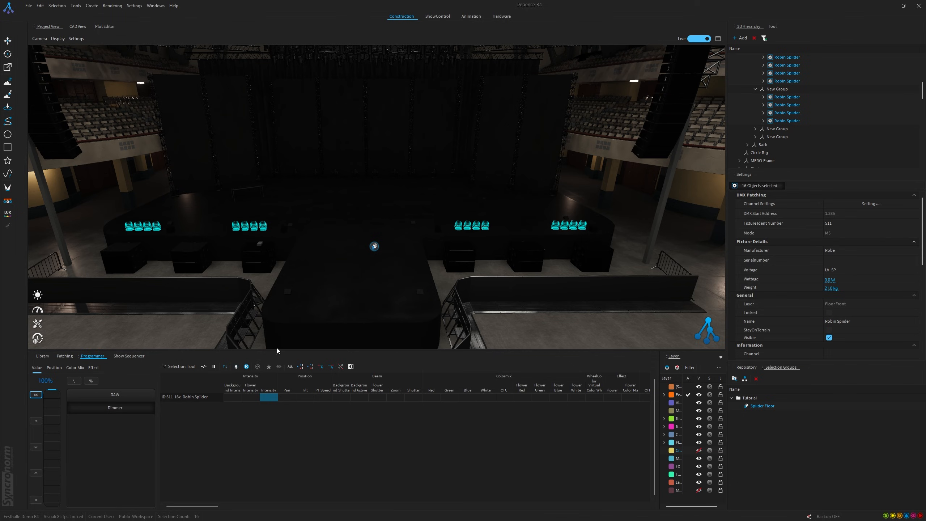
pyautogui.click(270, 366)
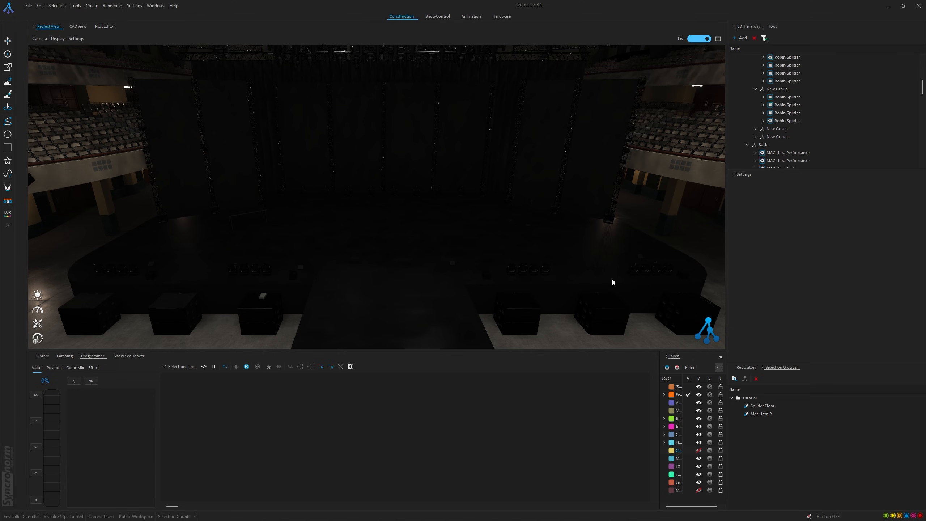
# - Apply Full Open to the "Spiider Floor" selection group and then to the "Mac Ultra P." selection group
pyautogui.click(758, 407)
pyautogui.click(236, 366)
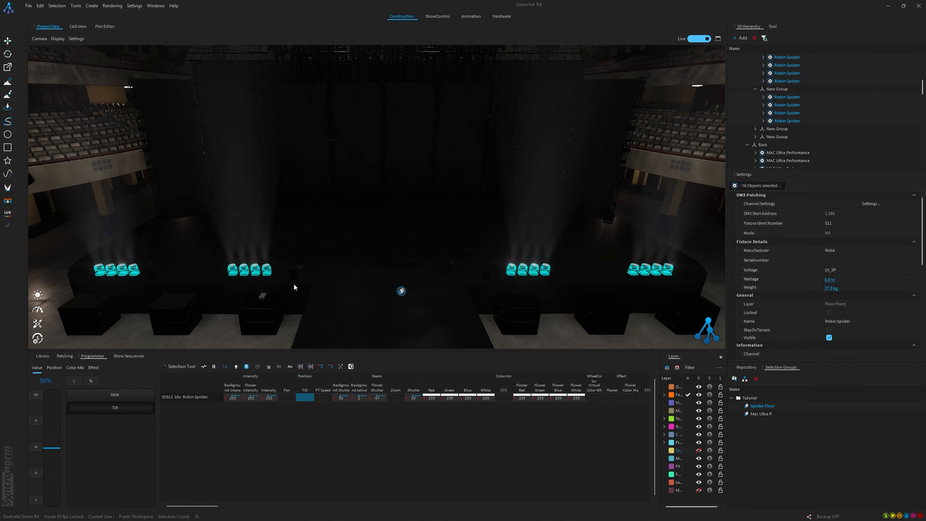
pyautogui.click(765, 414)
pyautogui.click(236, 366)
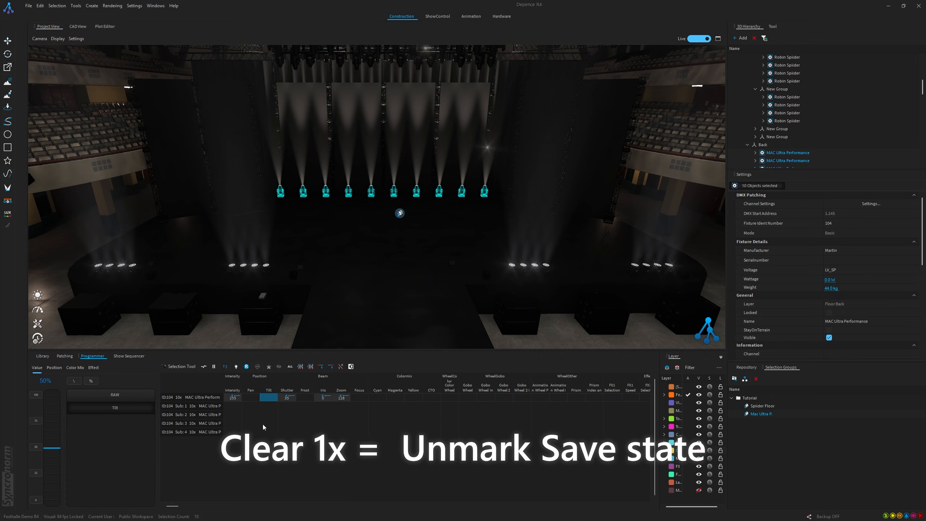
# - Release the programmer values of the selected MAC Ultra Performance fixtures, then clear the values of all fixtures
pyautogui.doubleClick(246, 367)
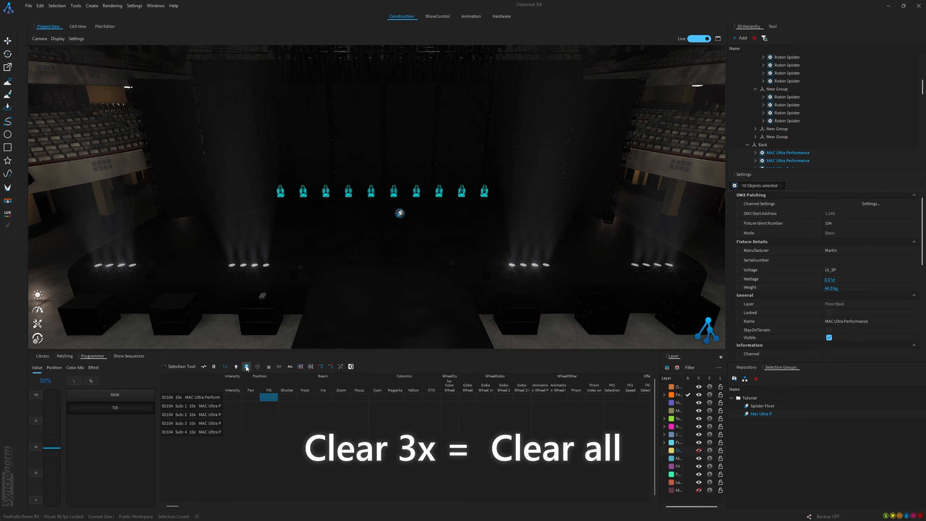
pyautogui.click(247, 367)
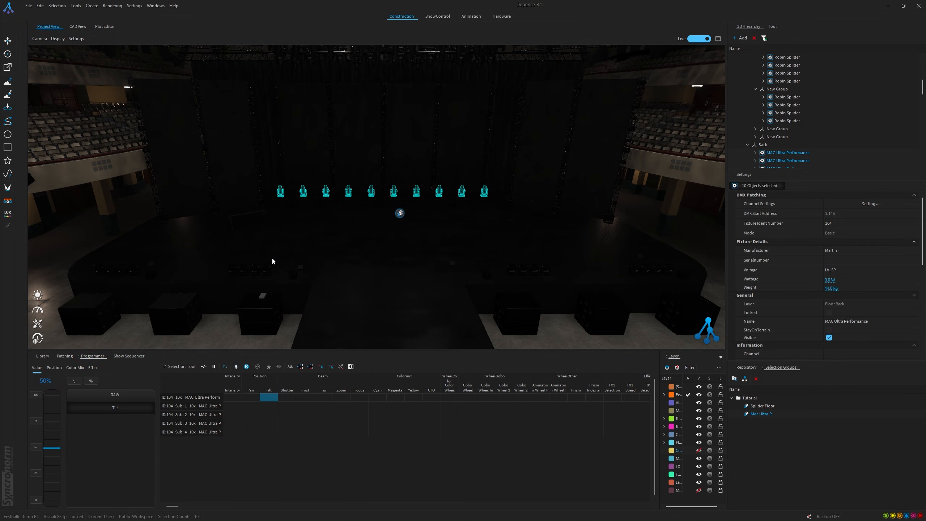
# - Fully open the MAC Ultra Performance fixtures again, then recall the "Spiider Floor" group and fully open it too
pyautogui.click(236, 368)
pyautogui.click(759, 407)
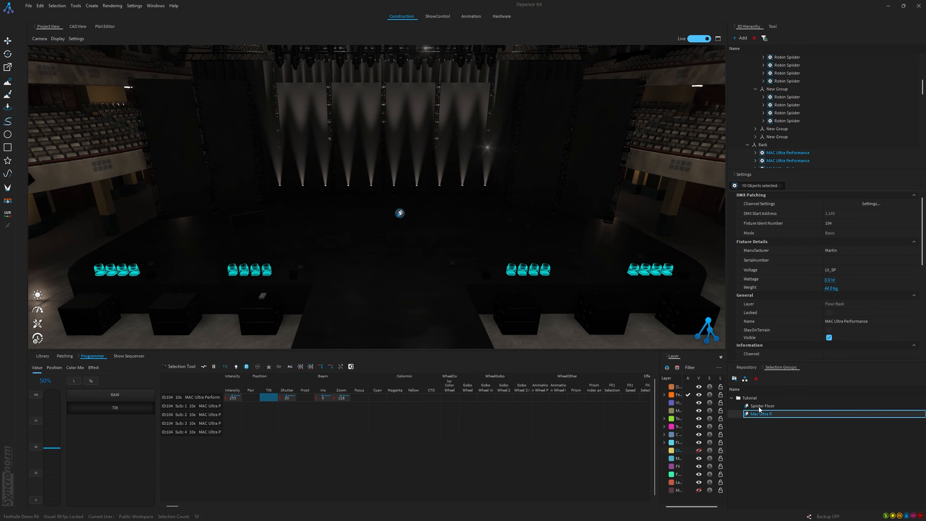
pyautogui.click(235, 366)
# - Unmark the save state of the Spiider values, release the selected fixtures, and clear all remaining programmer values
pyautogui.click(247, 367)
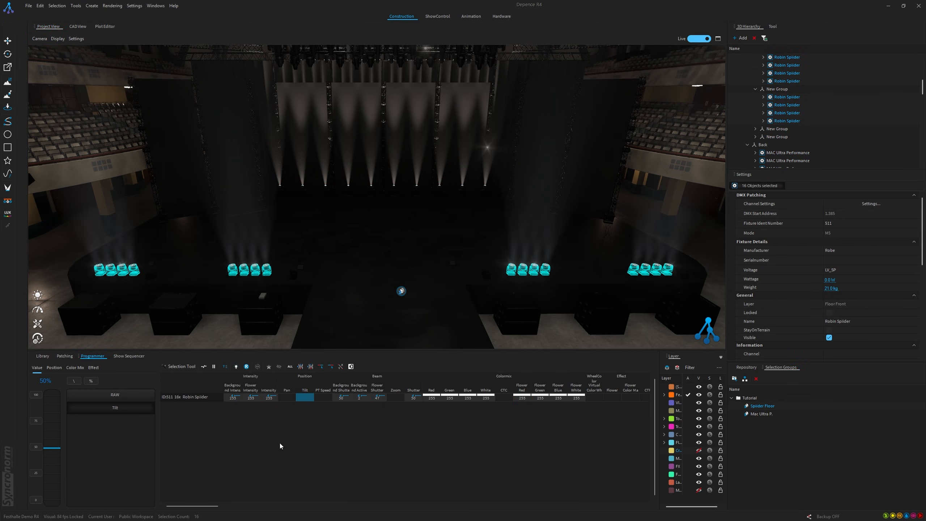
pyautogui.click(247, 366)
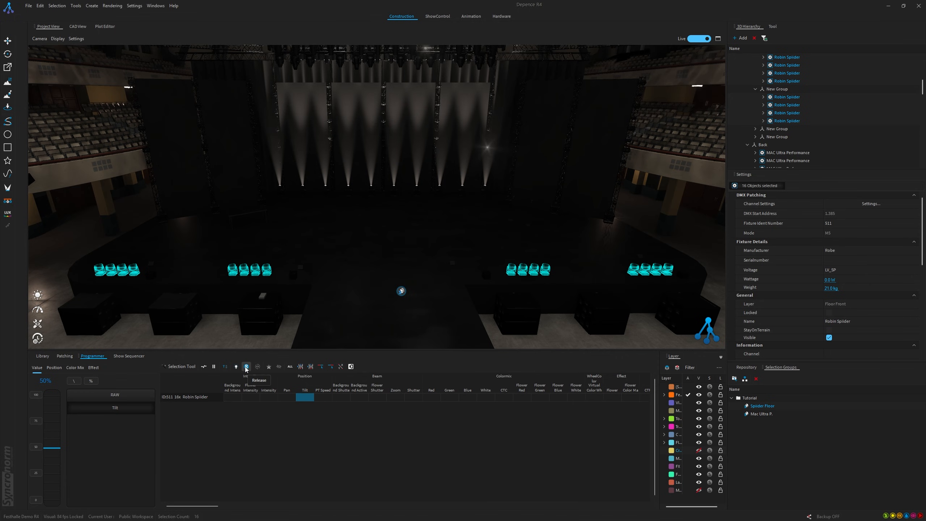
pyautogui.click(246, 366)
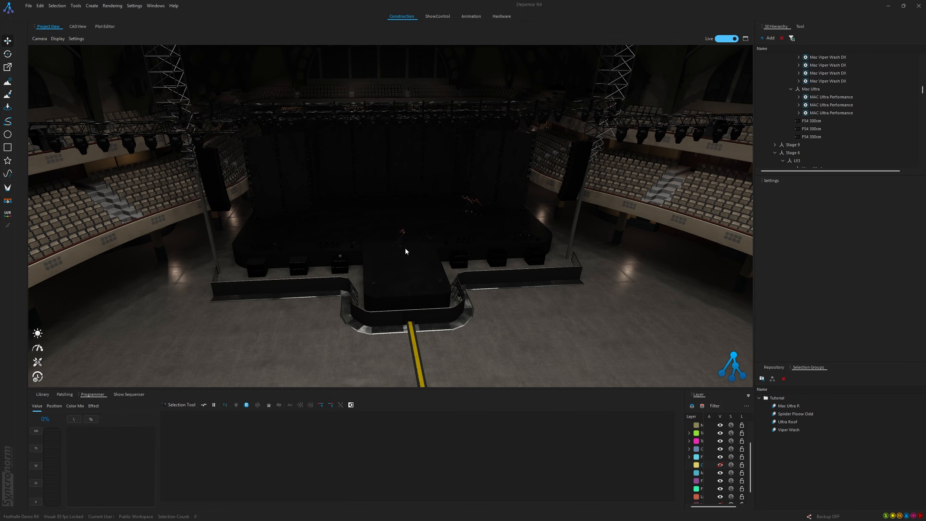
# - Fully open Mac Viper Wash DX 247, try aiming it with tilt and a pan of 27%, then release its values
pyautogui.click(55, 146)
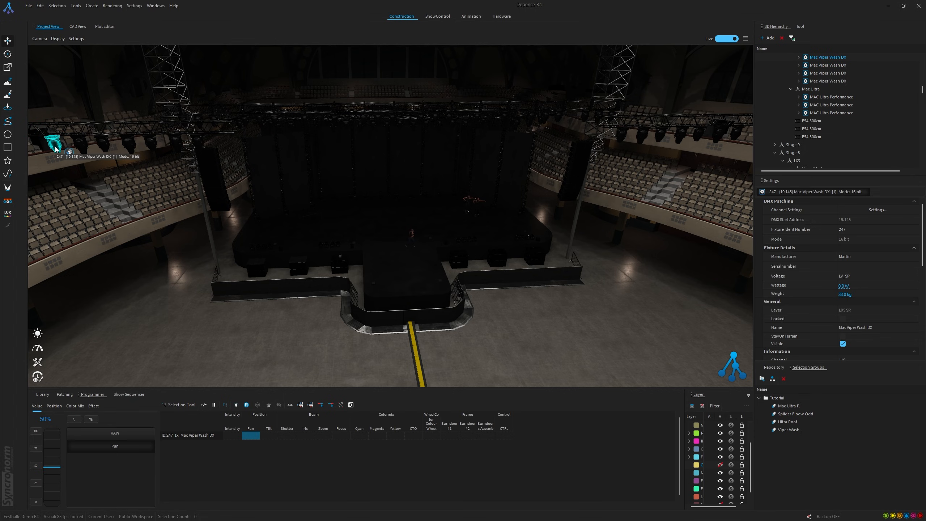
pyautogui.click(236, 405)
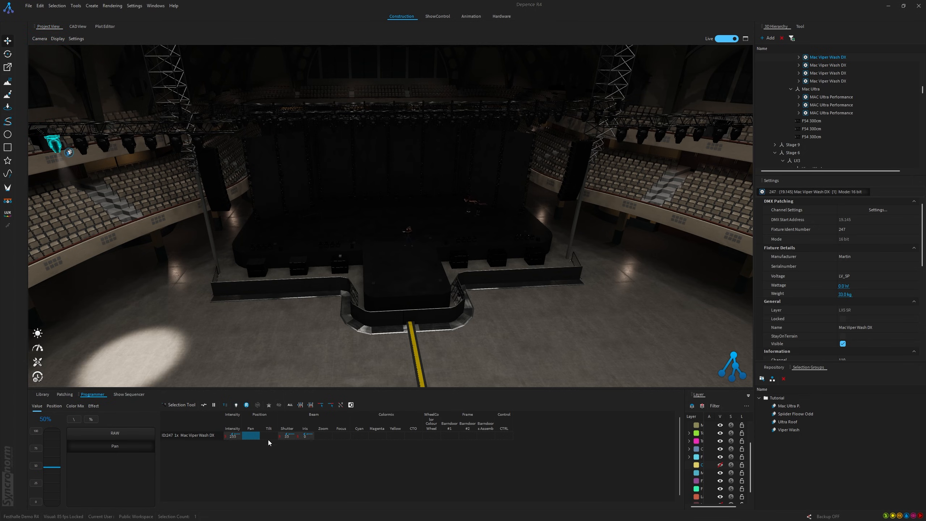
pyautogui.moveTo(53, 467); pyautogui.dragTo(53, 494)
pyautogui.click(268, 436)
pyautogui.moveTo(54, 470); pyautogui.dragTo(53, 451)
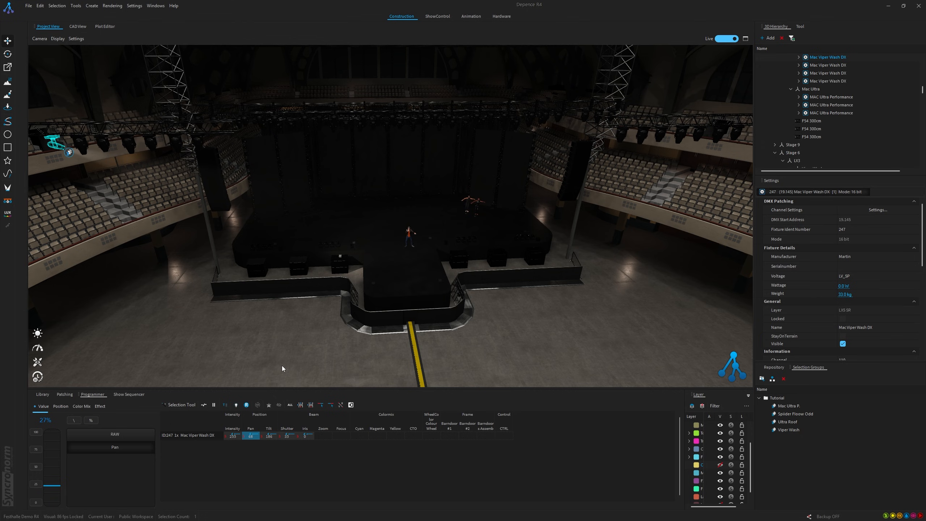
pyautogui.click(246, 405)
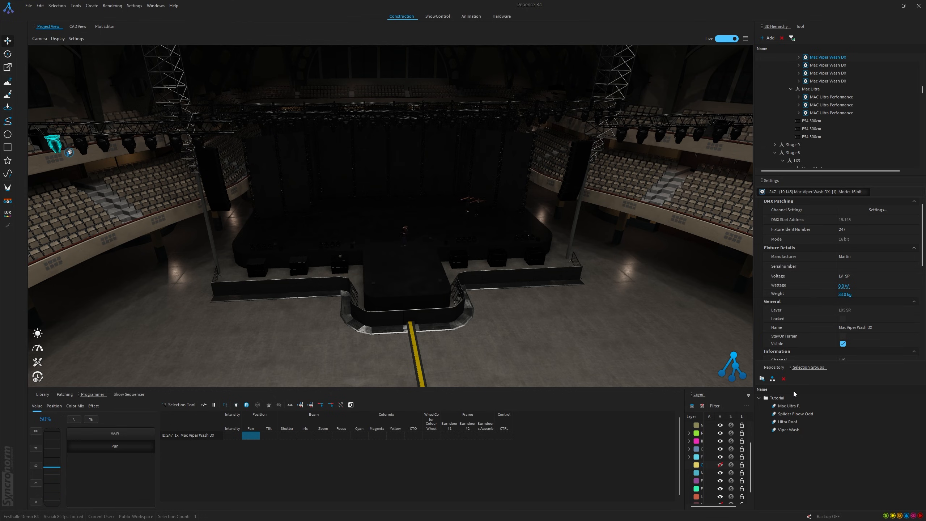
# - Recall the "Viper Wash" selection group, apply Full Open, and focus its fixtures on the performer on stage
pyautogui.click(798, 430)
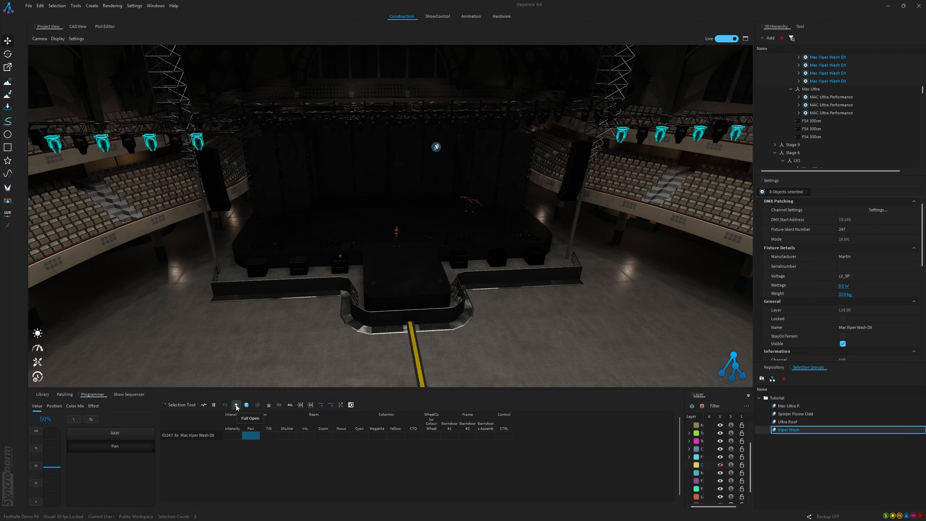
pyautogui.click(236, 406)
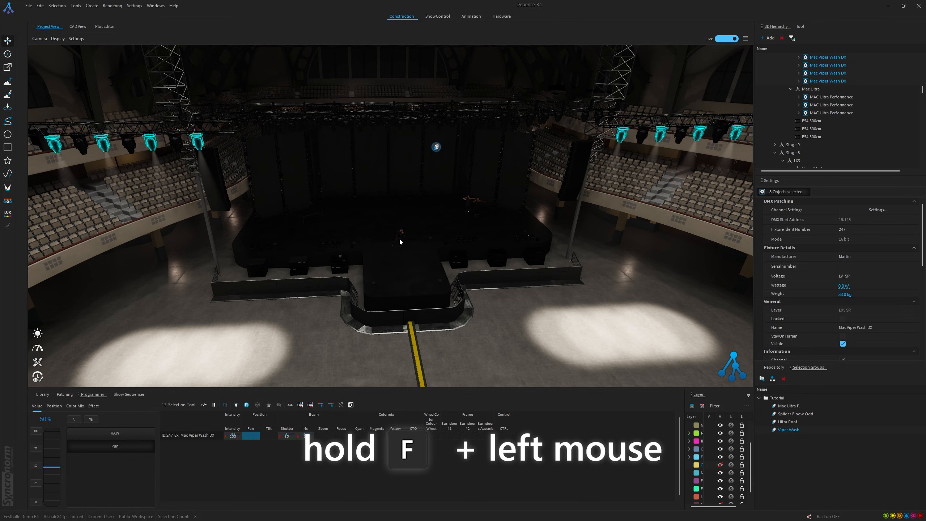
pyautogui.press('f')
pyautogui.click(398, 244)
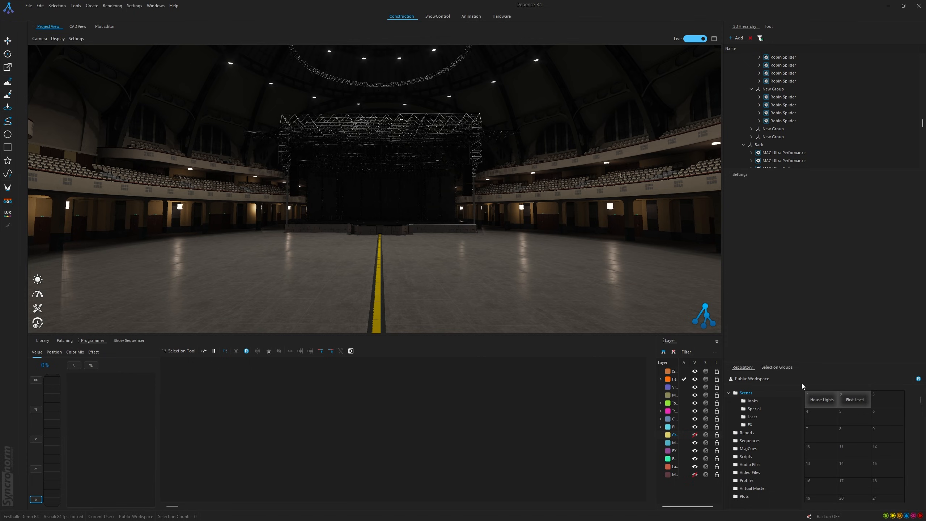
# - Switch off the House Lights and First Level scenes and return to the selection groups
pyautogui.click(825, 400)
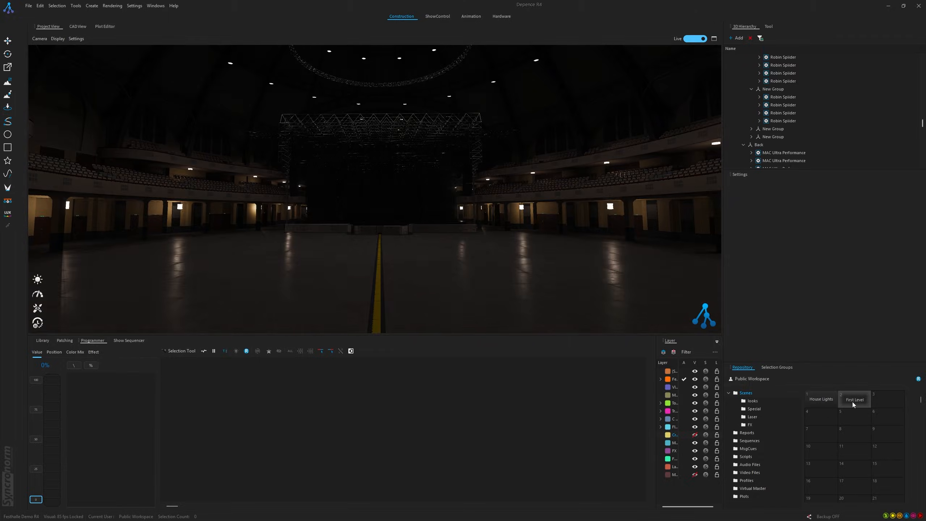
pyautogui.click(763, 367)
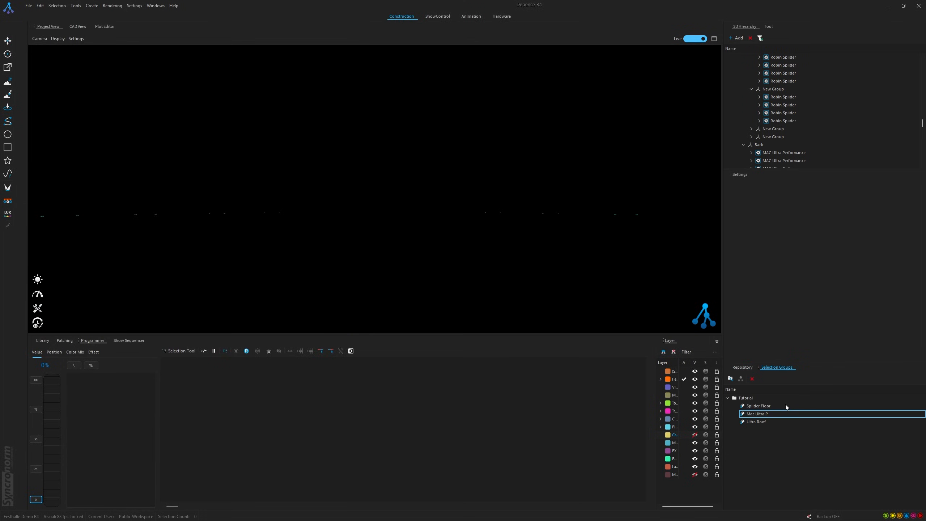
# - Recall the "Spiider Floor" selection group, apply Full Open, and lower the fixtures' tilt to about 19%
pyautogui.click(757, 406)
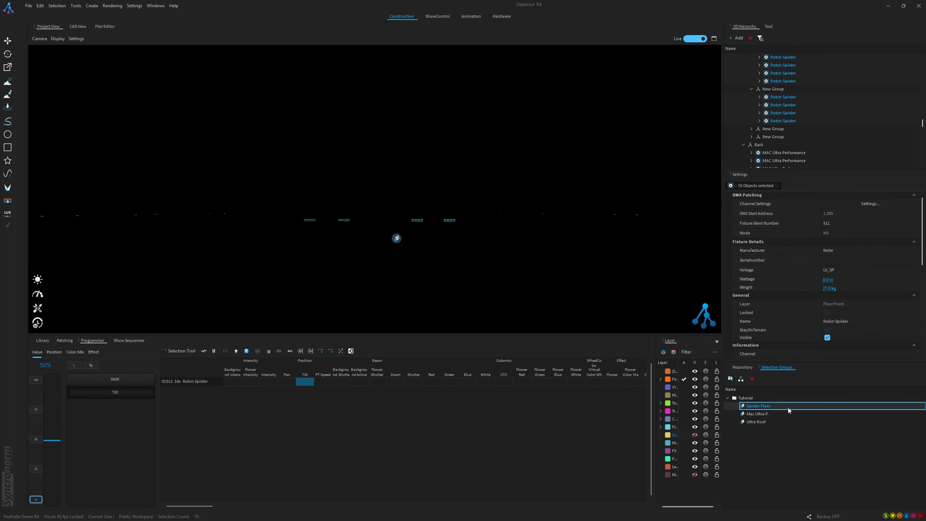
pyautogui.click(236, 352)
pyautogui.moveTo(50, 418); pyautogui.dragTo(42, 454)
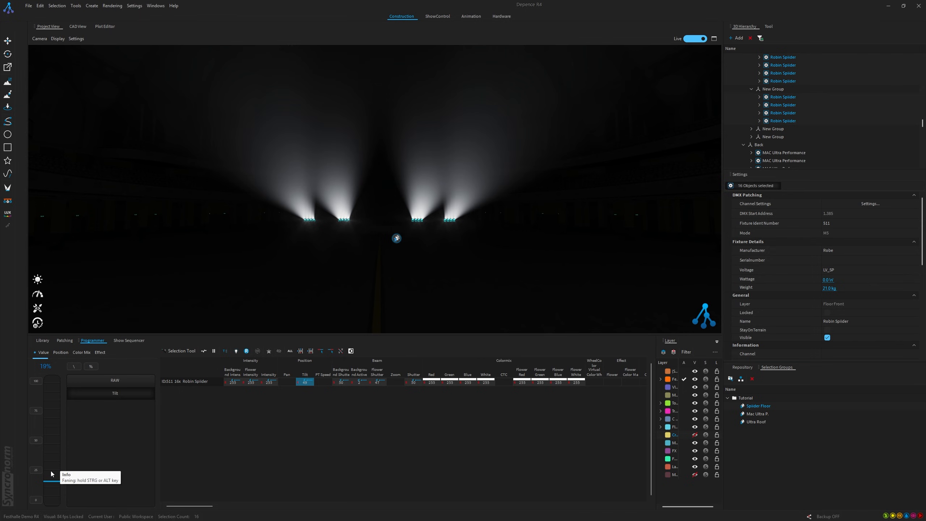
# - Fine-adjust the Spiider fixtures' tilt around 19%, then set it to the 75% preset value
pyautogui.moveTo(51, 474)
pyautogui.mouseDown()
pyautogui.moveTo(48, 462)
pyautogui.moveTo(45, 471)
pyautogui.mouseUp()
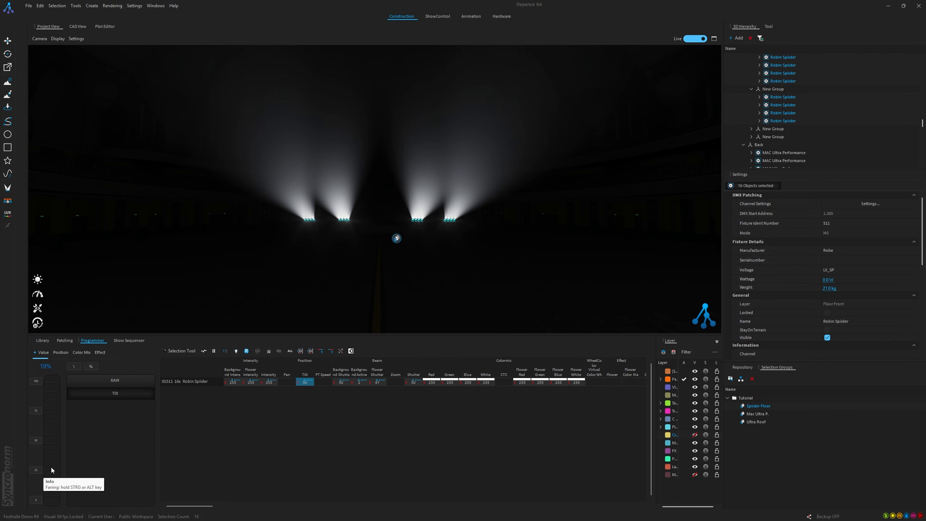
pyautogui.moveTo(54, 470); pyautogui.dragTo(33, 471)
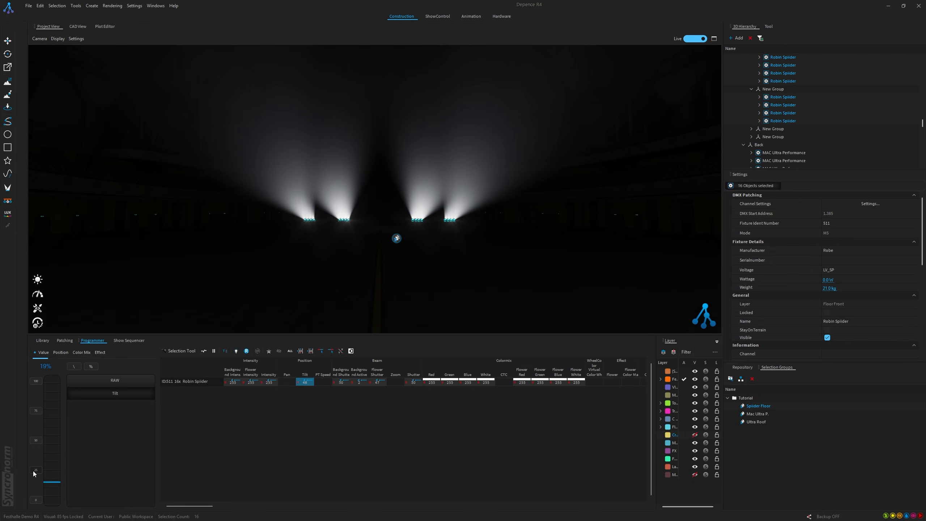
pyautogui.click(36, 411)
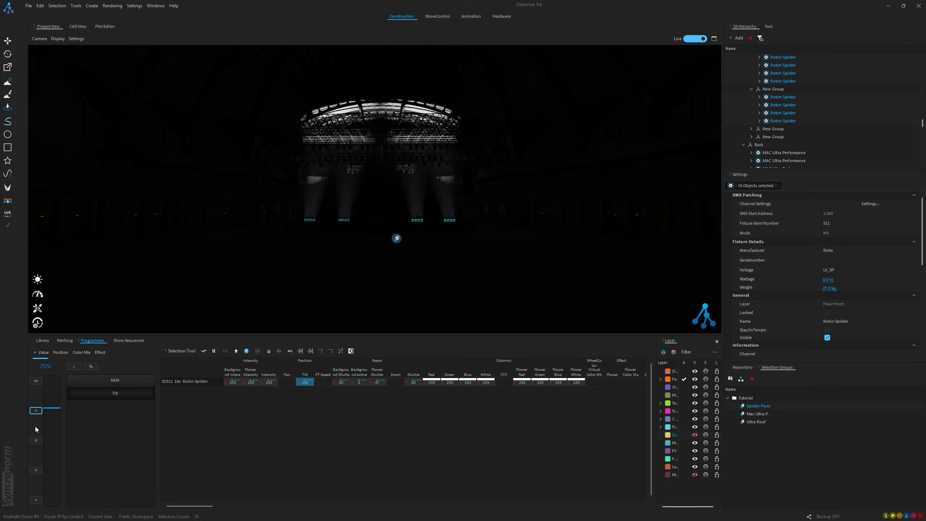
# - Set the Spiider fixtures' tilt to the 25% preset value, then enter exactly 50%
pyautogui.click(36, 470)
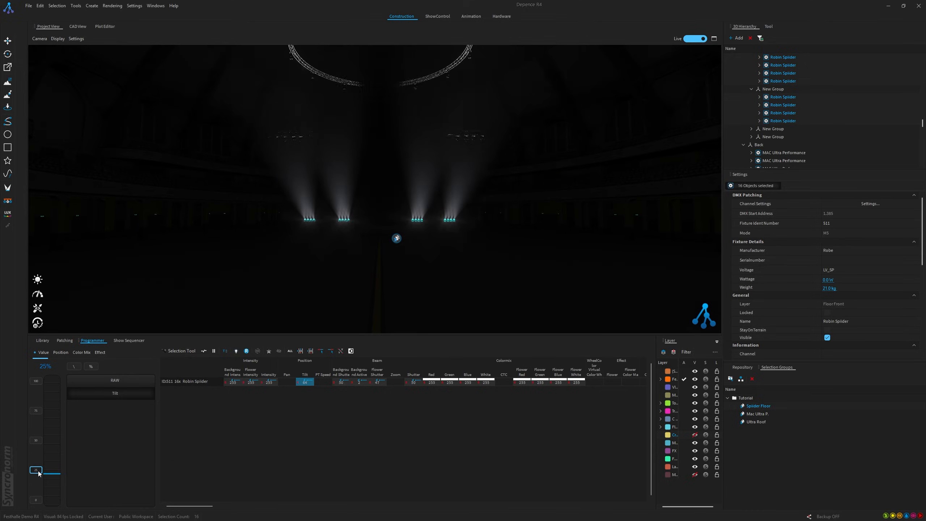
pyautogui.doubleClick(44, 367)
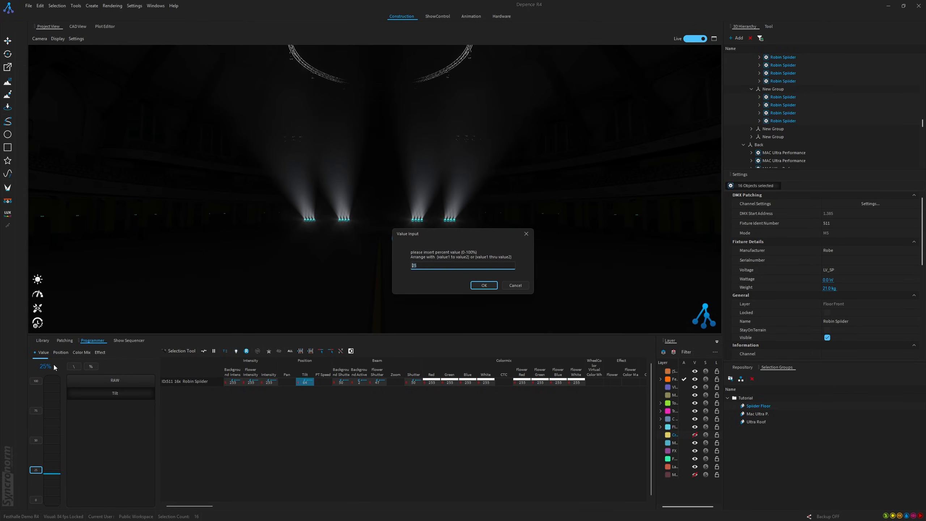
pyautogui.write('50')
pyautogui.press('Return')
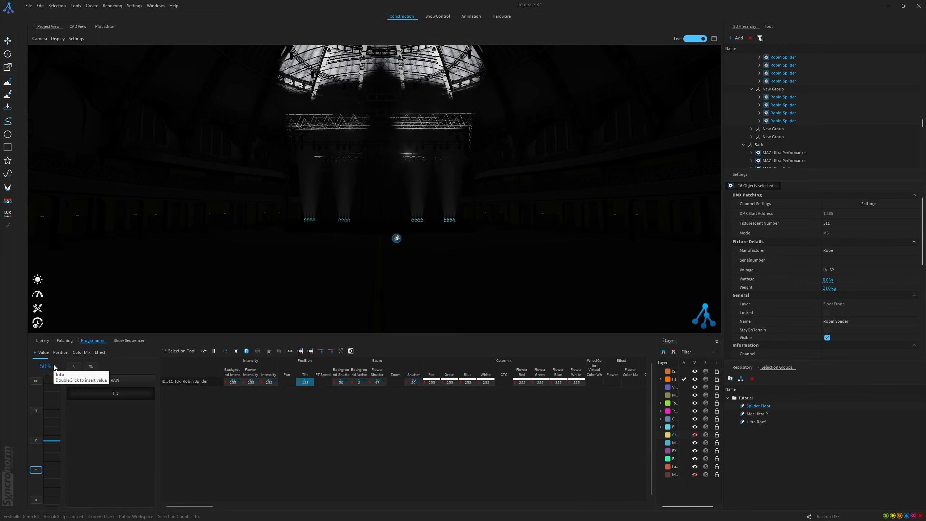
# - Lower the Spiider fixtures' tilt to about 18% and fan their pan between 49% and 51%
pyautogui.click(40, 469)
pyautogui.moveTo(47, 440); pyautogui.dragTo(48, 449)
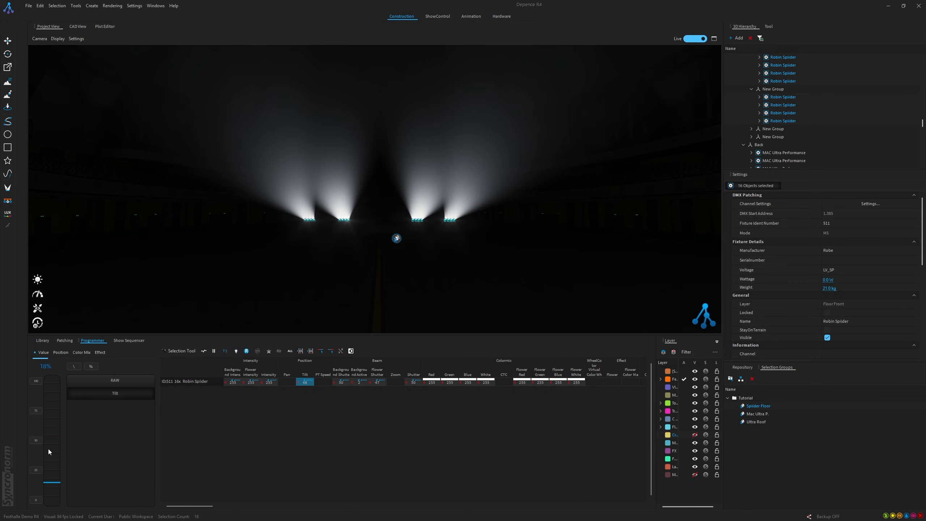
pyautogui.click(288, 382)
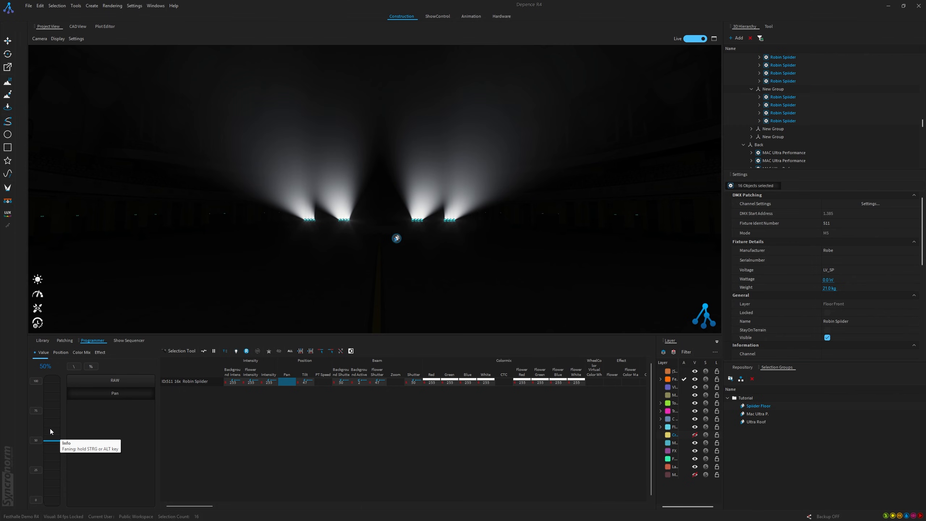
pyautogui.moveTo(50, 428)
pyautogui.keyDown('ctrl'); pyautogui.mouseDown()
pyautogui.moveTo(52, 444)
pyautogui.moveTo(46, 417)
pyautogui.moveTo(46, 430)
pyautogui.mouseUp(); pyautogui.keyUp('ctrl')
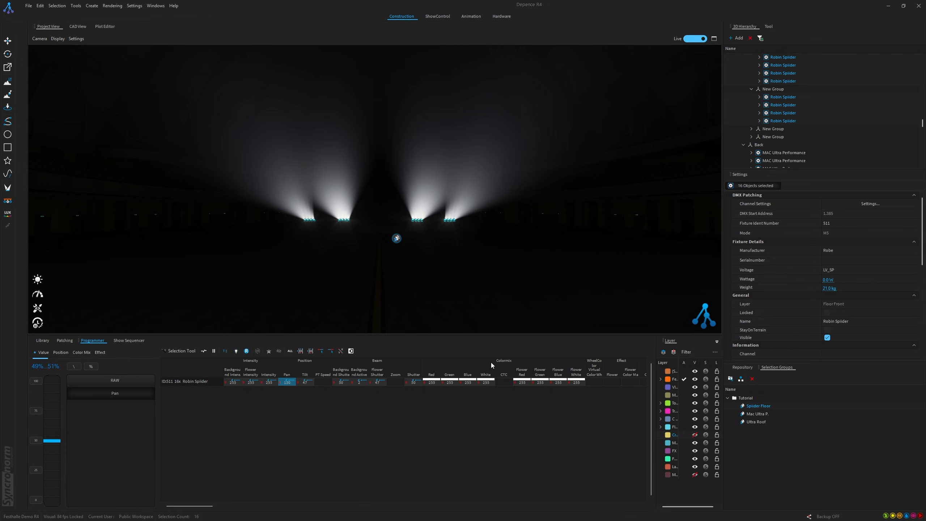
# - Mix a light cyan for the Spiider fixtures, then apply the preset cyan colour
pyautogui.click(505, 360)
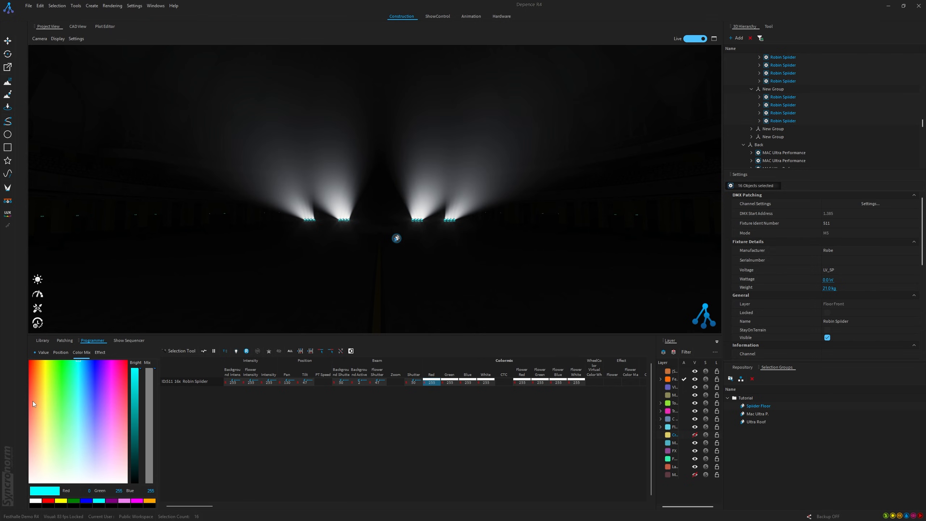
pyautogui.moveTo(31, 400); pyautogui.dragTo(78, 398)
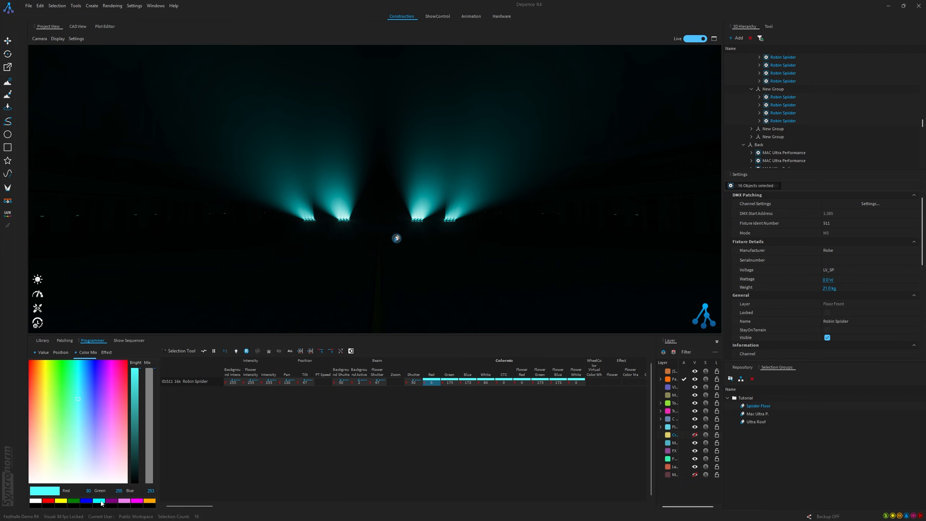
pyautogui.click(99, 503)
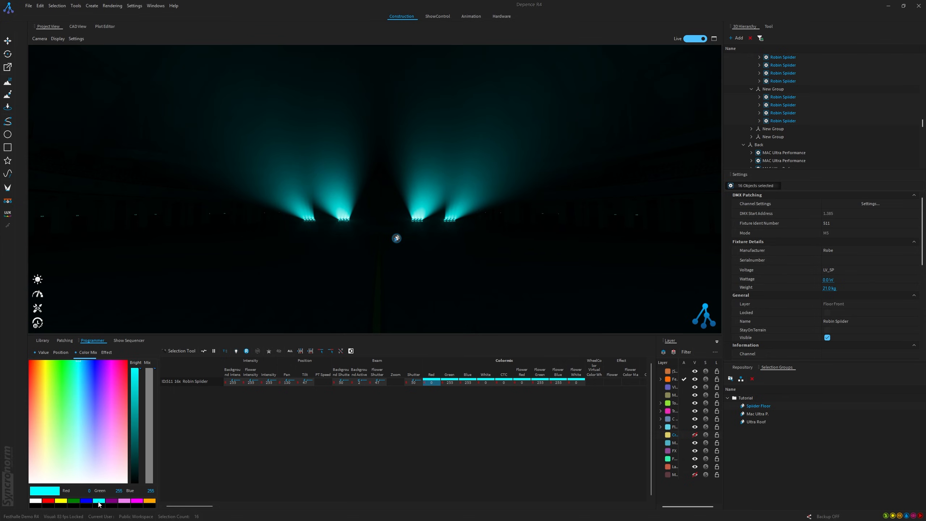
# - Set the Spiider fixtures' red and green values to 0 for pure blue, then reapply the preset cyan
pyautogui.moveTo(91, 491)
pyautogui.mouseDown()
pyautogui.moveTo(127, 496)
pyautogui.moveTo(105, 500)
pyautogui.moveTo(93, 487)
pyautogui.moveTo(92, 494)
pyautogui.mouseUp()
pyautogui.write('0')
pyautogui.press('Return')
pyautogui.doubleClick(123, 490)
pyautogui.write('0')
pyautogui.press('Return')
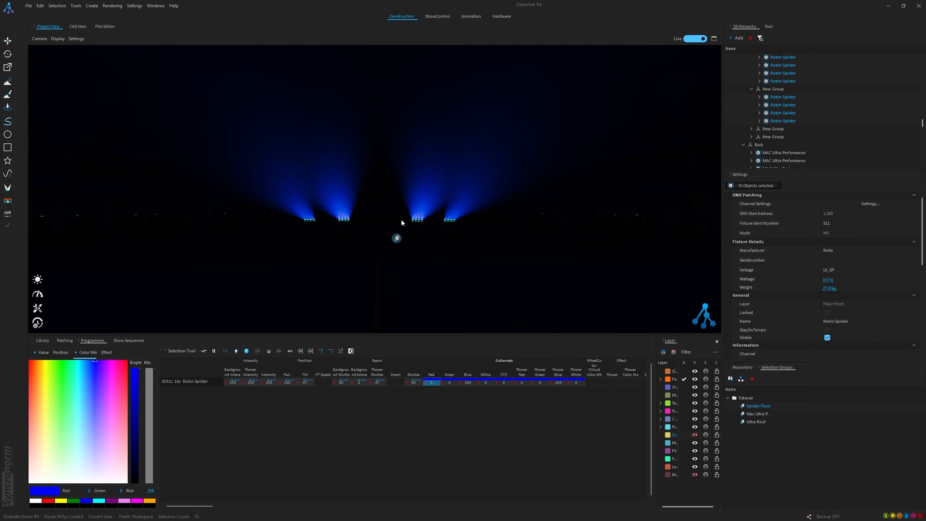
pyautogui.click(99, 501)
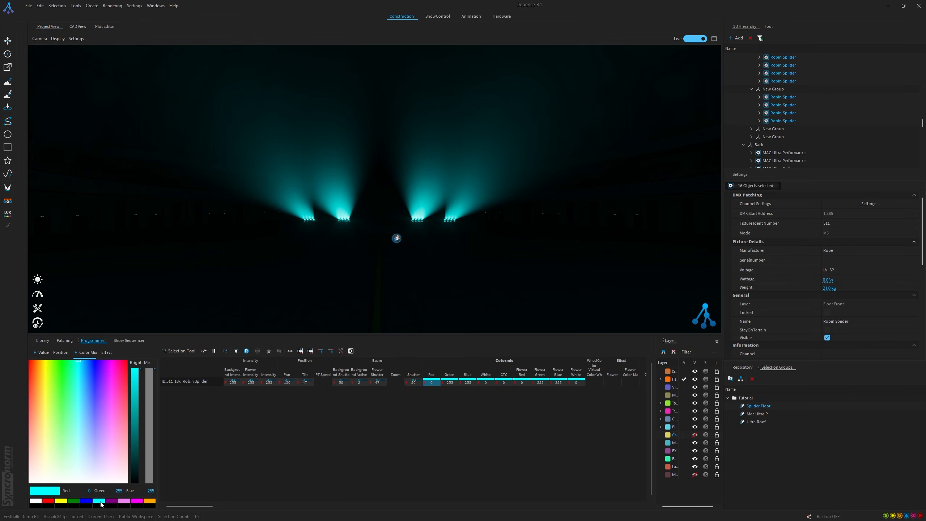
# - Recall the "Mac Ultra P." selection group, apply Full Open, then adjust the tilt and fan the pan outward
pyautogui.click(758, 414)
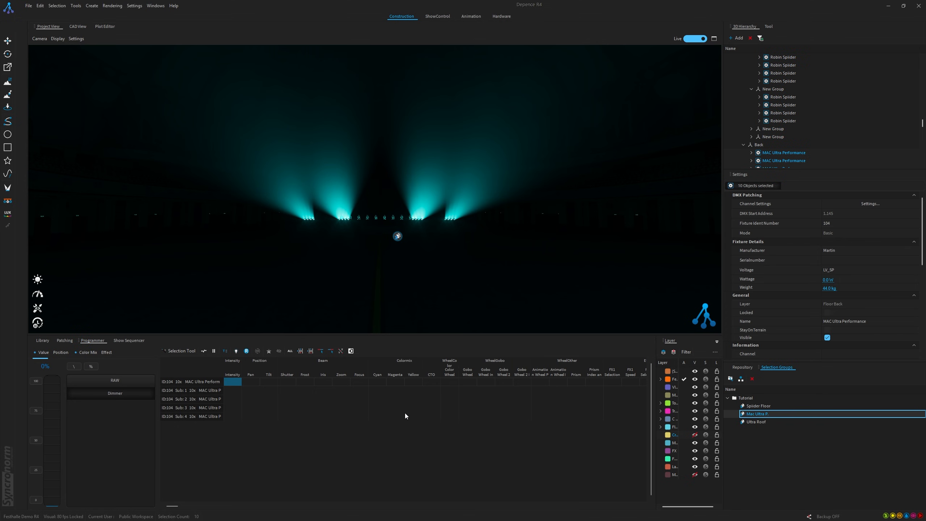
pyautogui.click(235, 351)
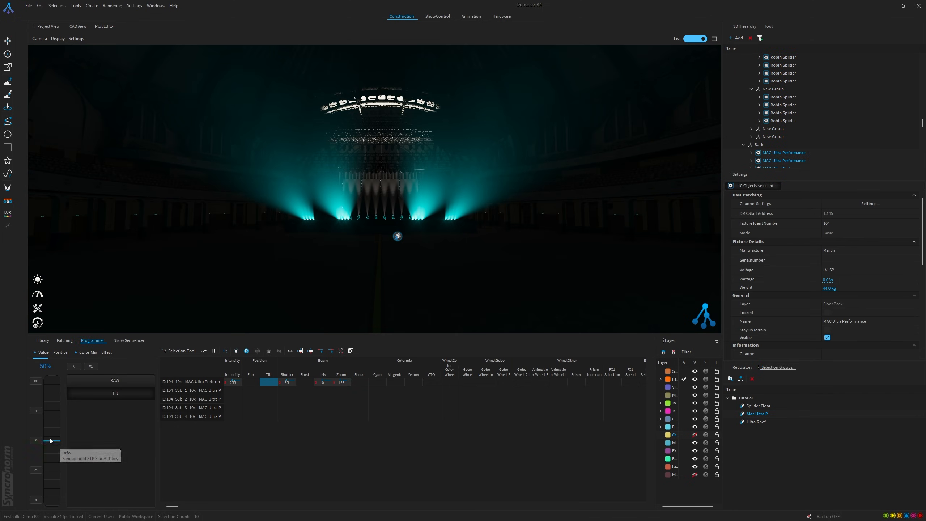
pyautogui.moveTo(47, 447); pyautogui.dragTo(50, 461)
pyautogui.click(251, 382)
pyautogui.moveTo(55, 425); pyautogui.dragTo(52, 432)
# - Set the floor MAC Ultra fixtures' zoom to the 0% preset value and colour them with the preset violet
pyautogui.click(341, 382)
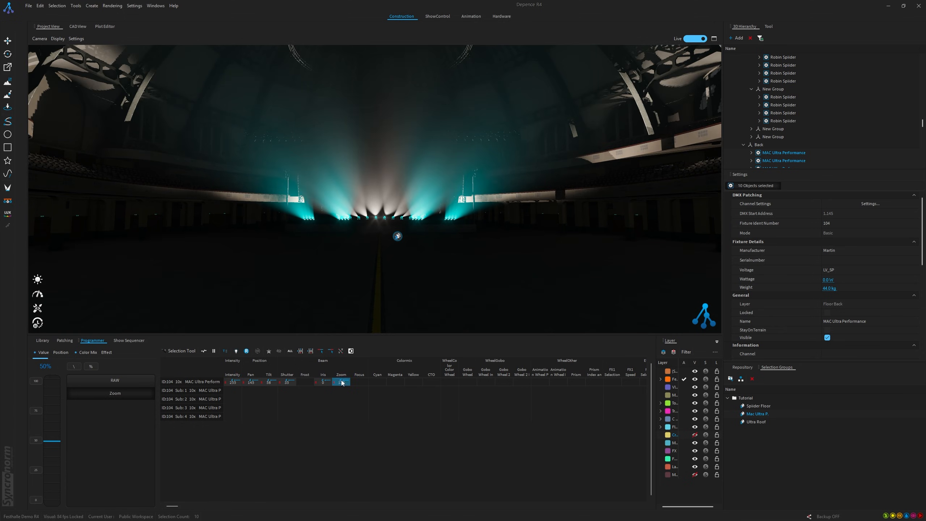
pyautogui.click(36, 500)
pyautogui.click(468, 382)
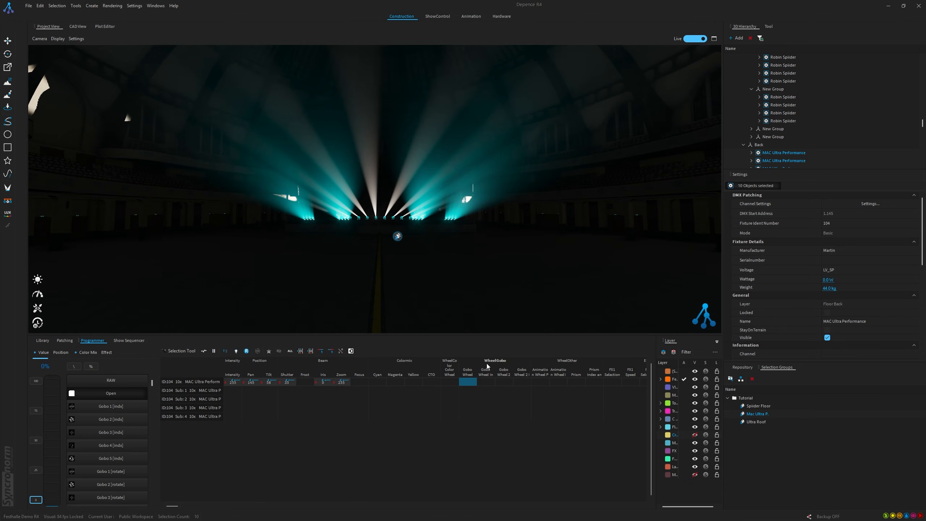
pyautogui.click(411, 363)
pyautogui.click(124, 500)
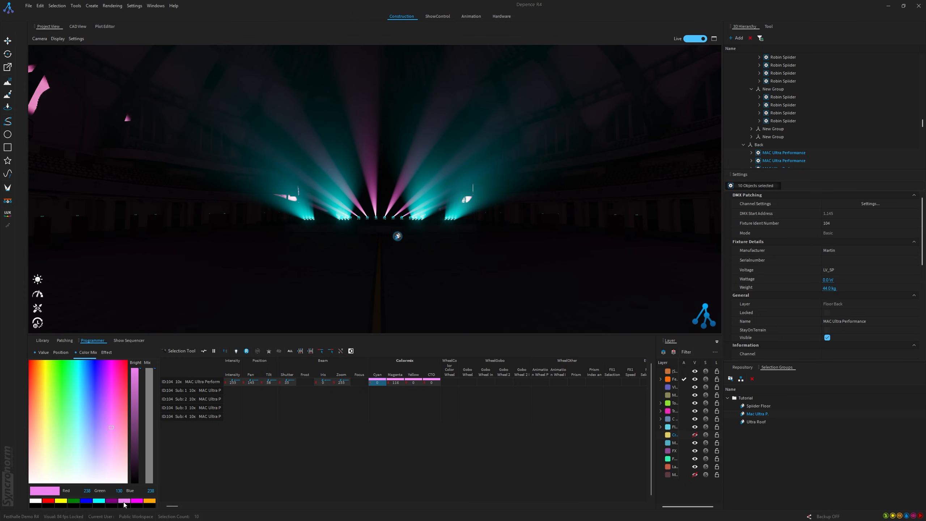
# - Recall the "Ultra Roof" selection group, apply Full Open, and set the fixtures' tilt to about 29%
pyautogui.click(765, 422)
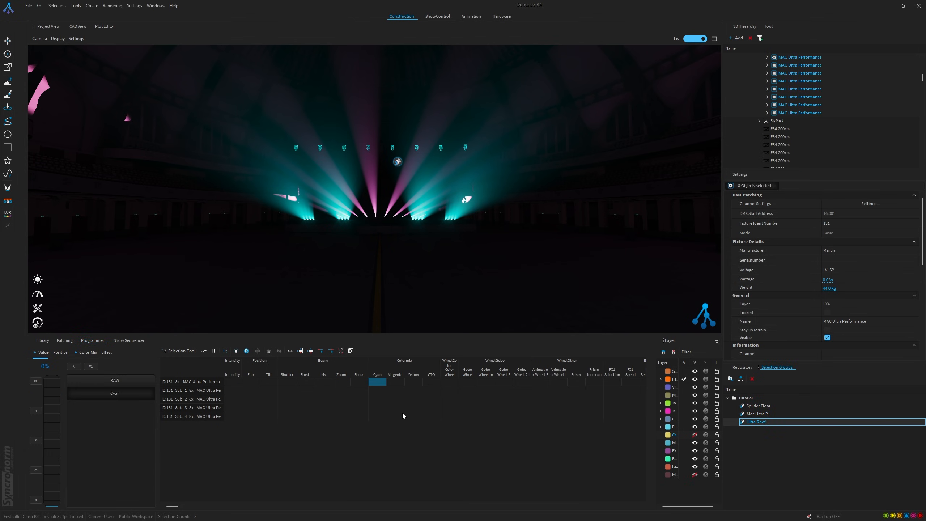
pyautogui.click(236, 351)
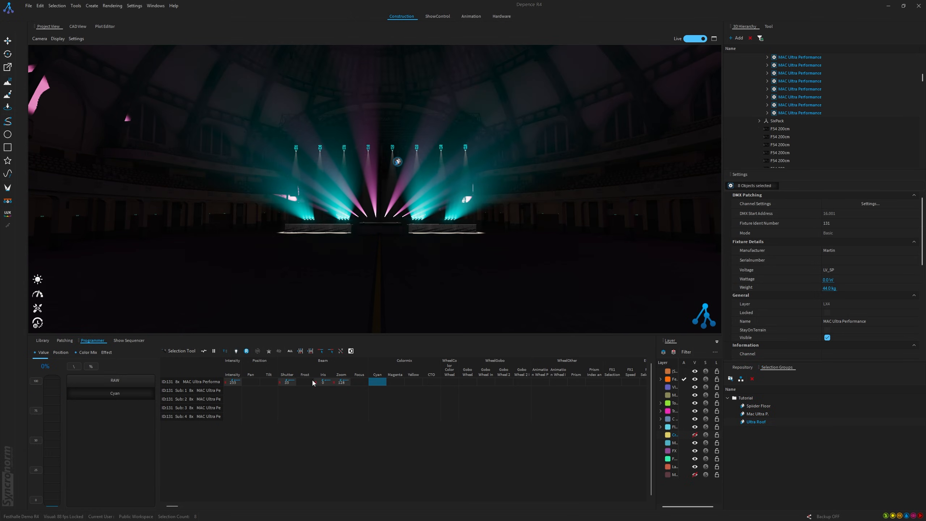
pyautogui.moveTo(50, 424); pyautogui.dragTo(44, 438)
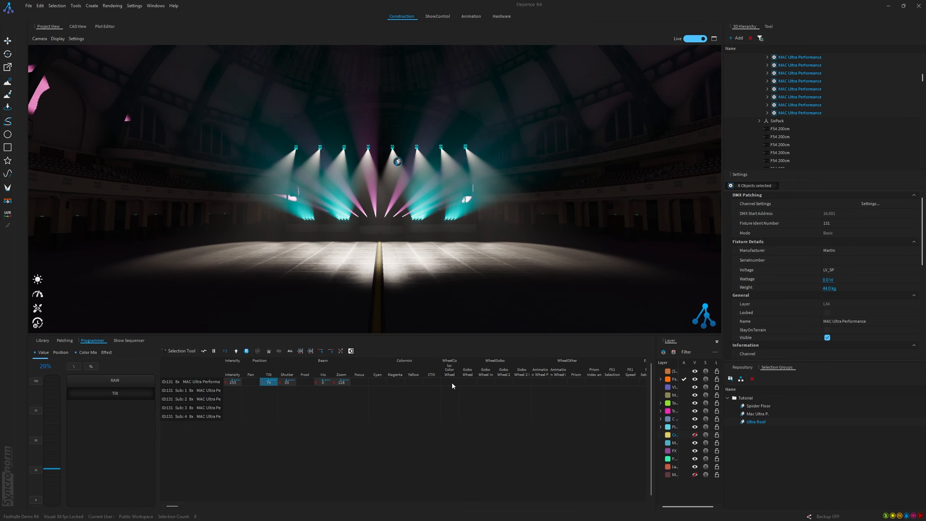
# - Apply indexed Gobo 1 to the roof MAC Ultra fixtures and raise their focus to the maximum
pyautogui.click(469, 380)
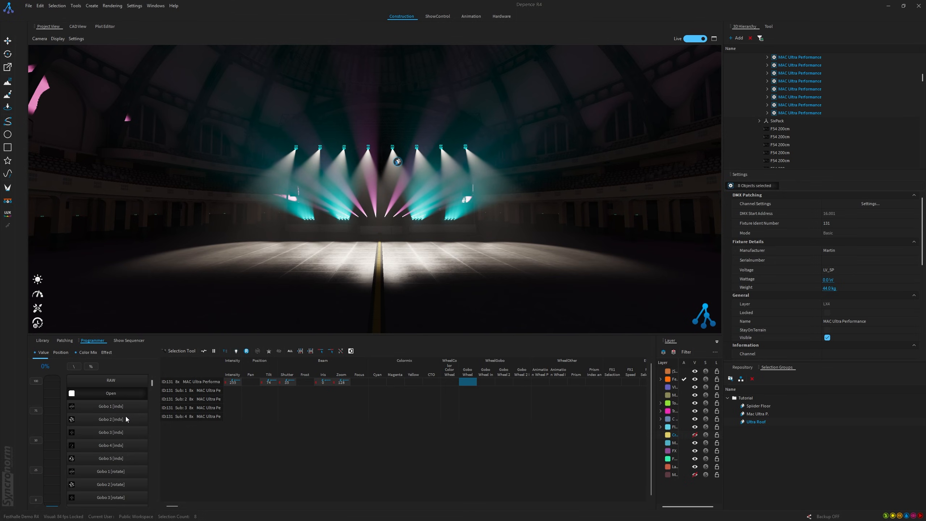
pyautogui.click(102, 408)
pyautogui.moveTo(50, 438); pyautogui.dragTo(63, 308)
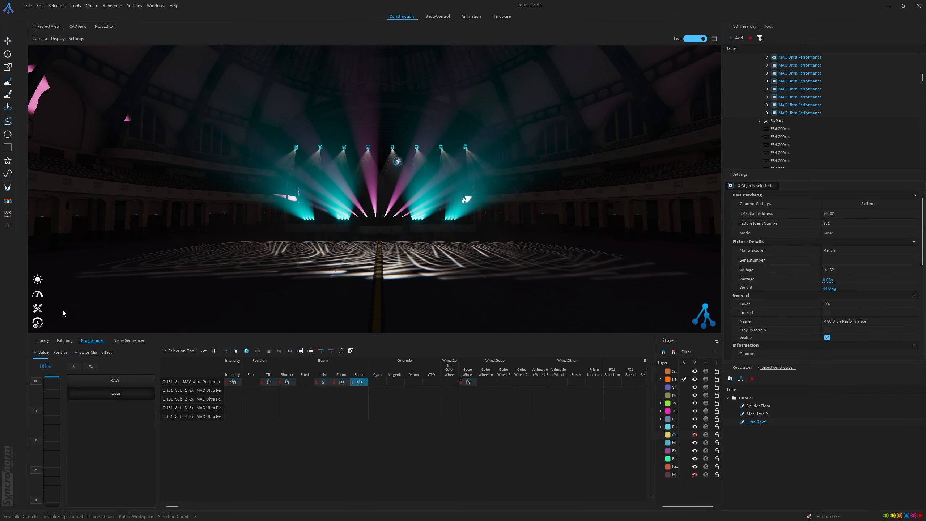
# - Lower the roof MAC Ultra fixtures' tilt to about 26% and adjust their pan
pyautogui.click(269, 382)
pyautogui.moveTo(54, 416); pyautogui.dragTo(52, 421)
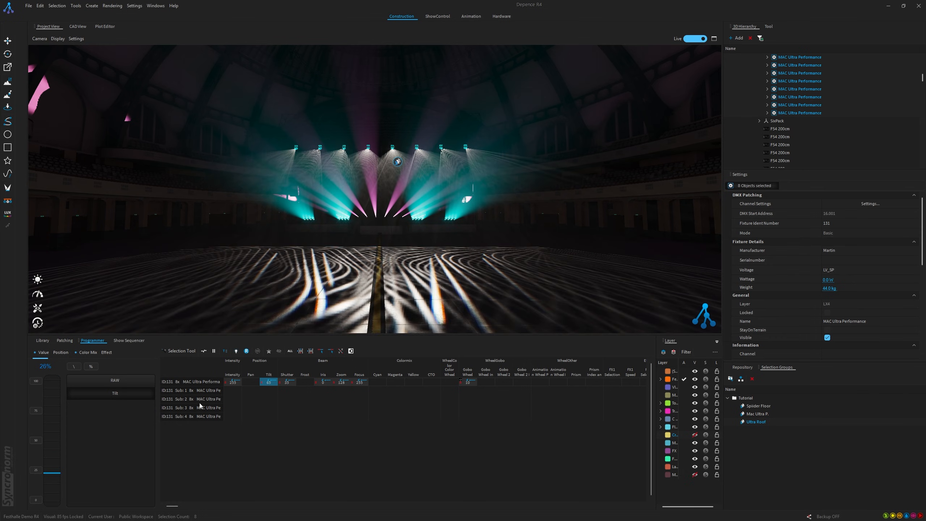
pyautogui.click(251, 382)
pyautogui.moveTo(53, 423); pyautogui.dragTo(49, 415, button='right')
# - Colour the roof MAC Ultra fixtures with the preset cyan and clear the selection
pyautogui.click(378, 381)
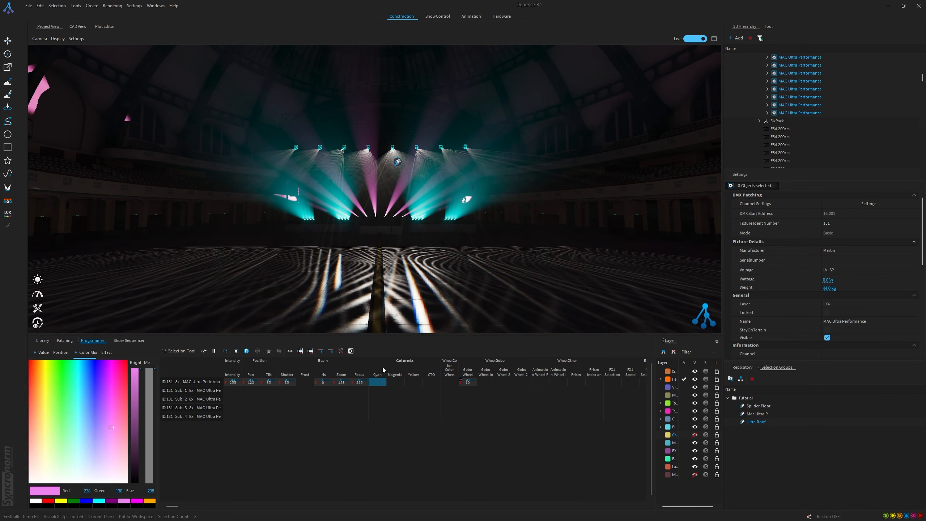
pyautogui.click(101, 501)
pyautogui.press('Escape')
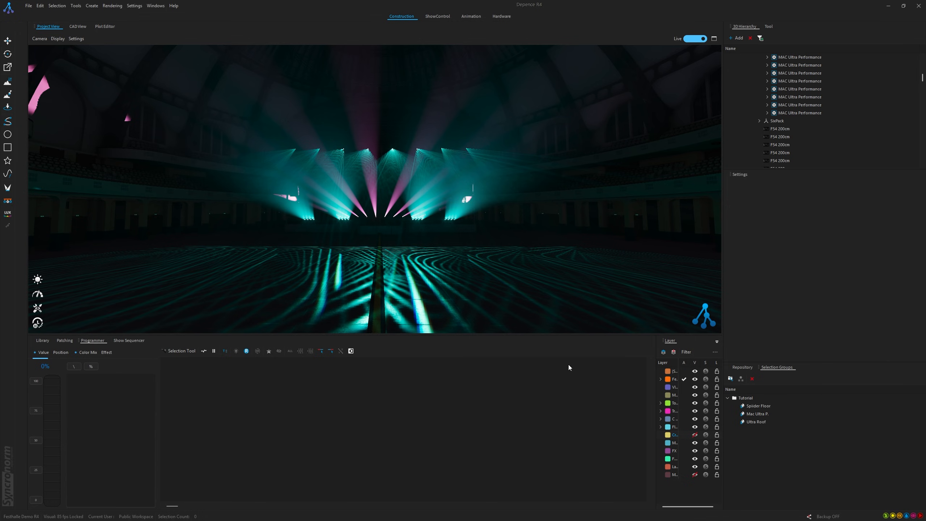
# - Add a new folder named "Tutorial" under Scenes in the repository
pyautogui.click(742, 367)
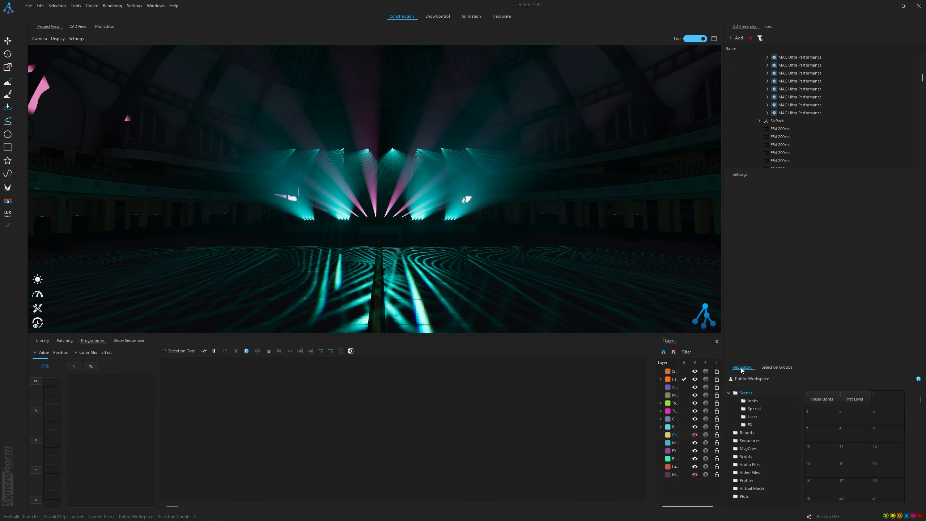
pyautogui.rightClick(746, 397)
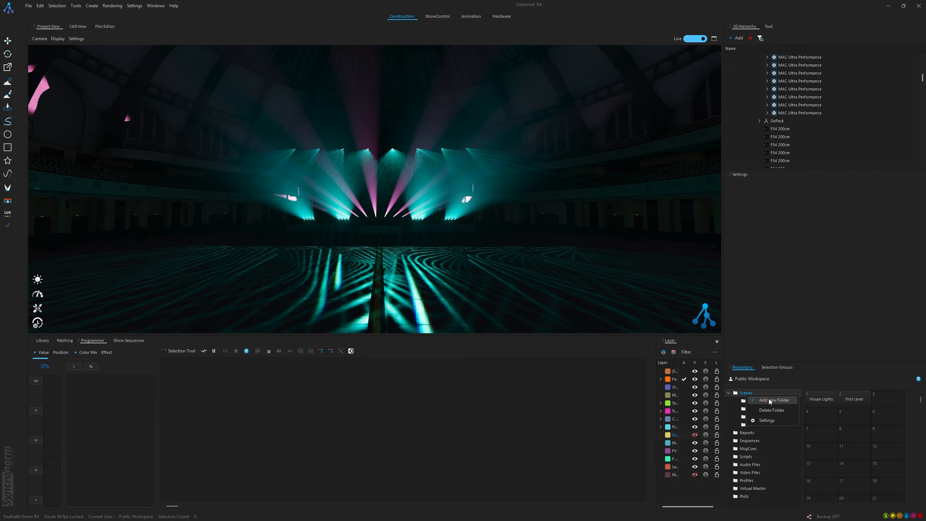
pyautogui.click(768, 398)
pyautogui.write('Tutorial')
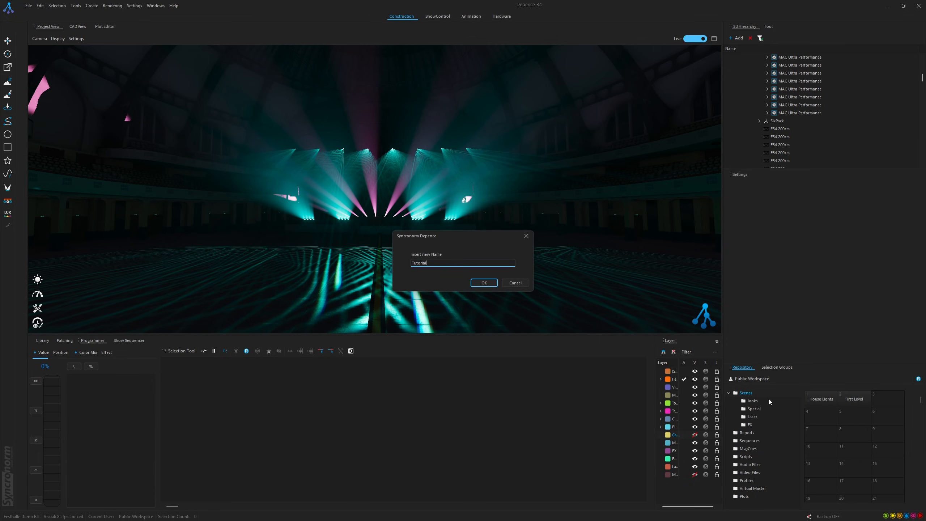
pyautogui.press('Return')
# - Store the current look as scene "Look 1" in the Tutorial folder's first slot, then switch the scene on and off
pyautogui.doubleClick(823, 400)
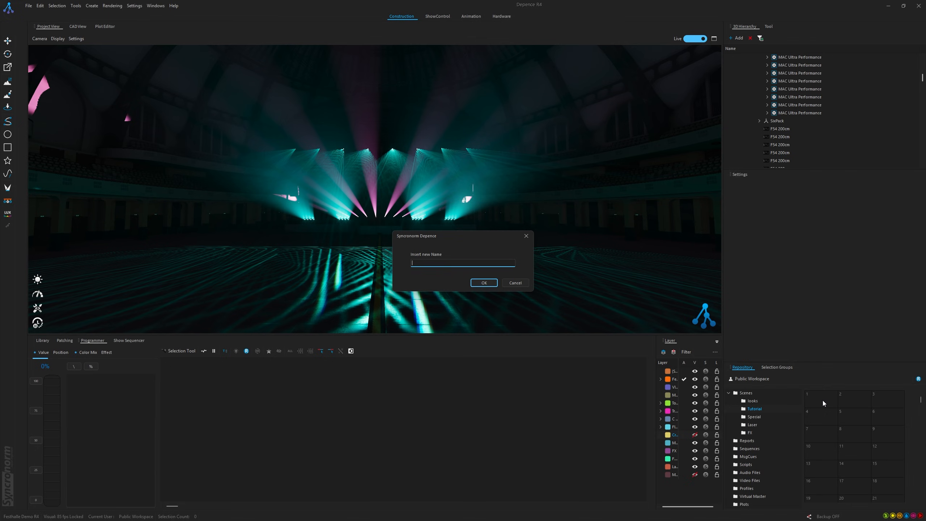
pyautogui.press('Return')
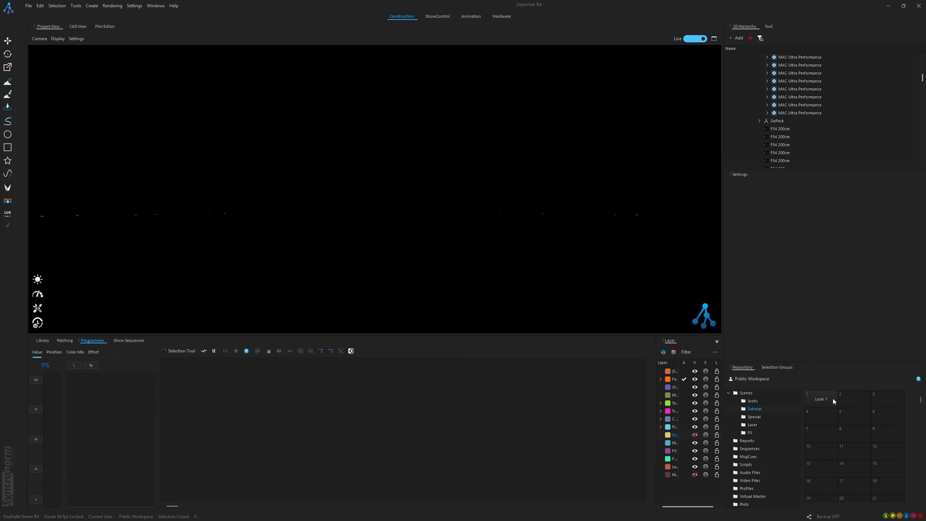
pyautogui.click(832, 398)
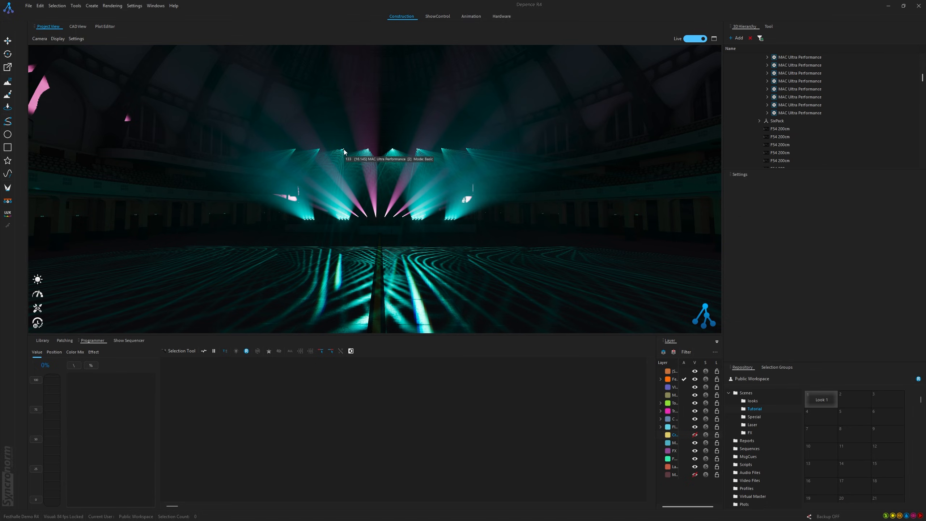
pyautogui.click(830, 397)
# - Open the "Look 1" scene for editing and recolour the "Ultra Roof" selection group with the preset violet
pyautogui.rightClick(829, 397)
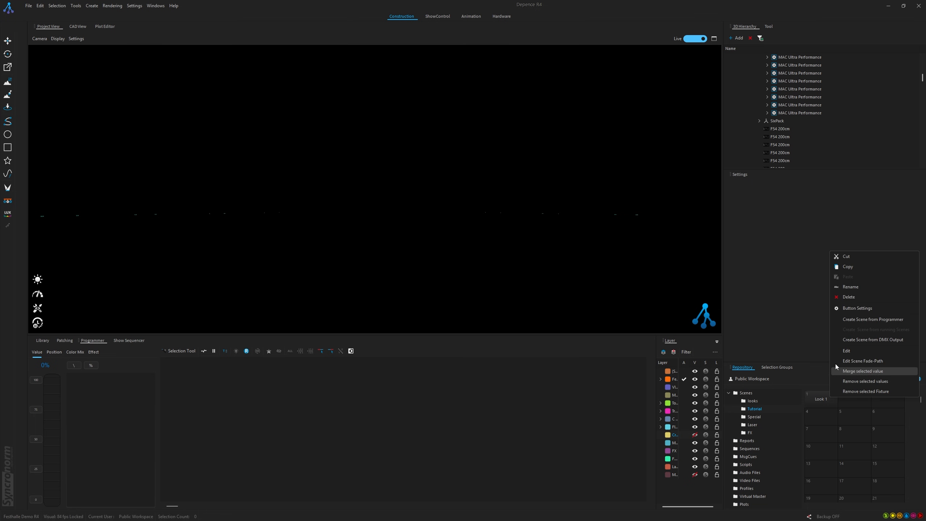
pyautogui.click(838, 352)
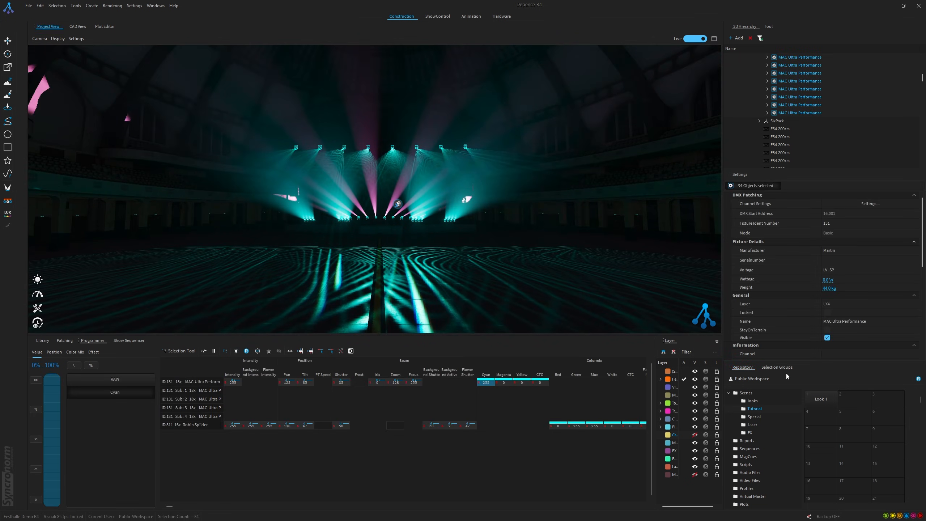
pyautogui.click(774, 368)
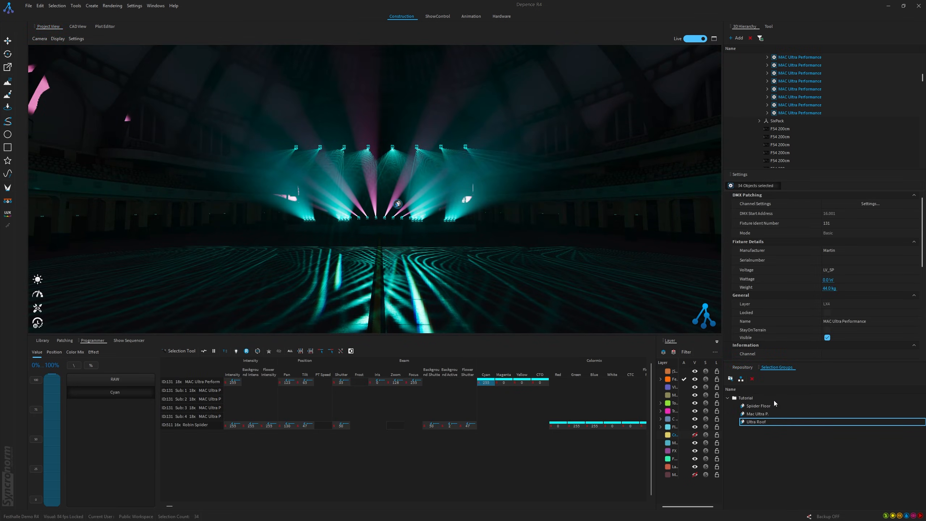
pyautogui.click(760, 422)
pyautogui.click(405, 361)
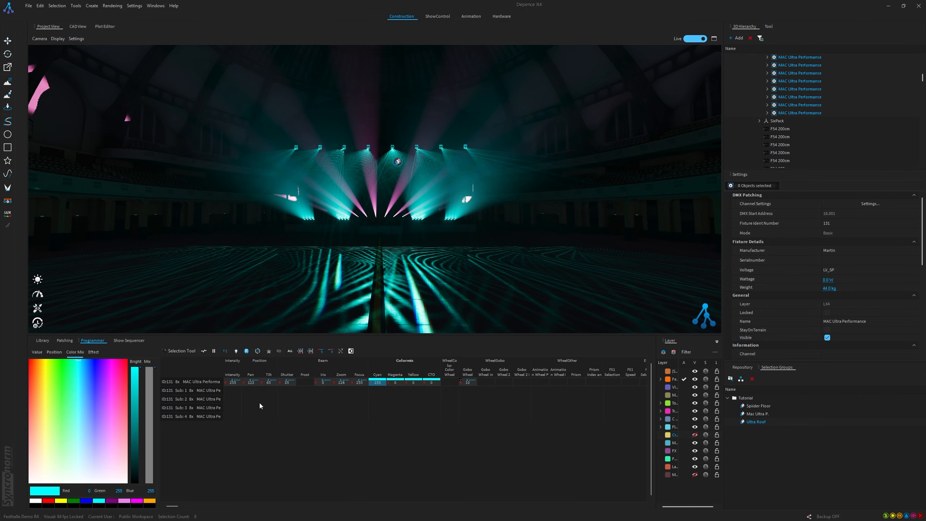
pyautogui.click(124, 501)
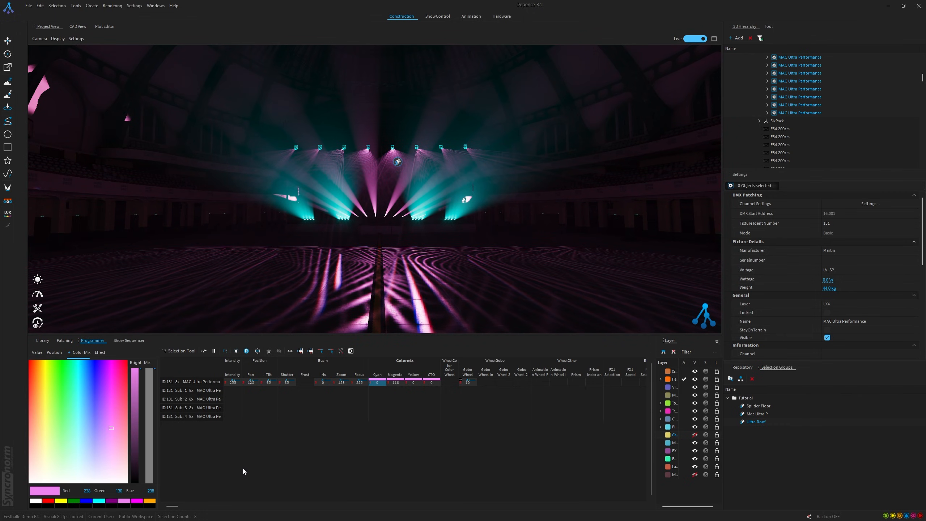
# - Merge the recoloured fixtures into the "Look 1" scene, clear the selection, and switch the scene on from the Tutorial folder
pyautogui.click(257, 352)
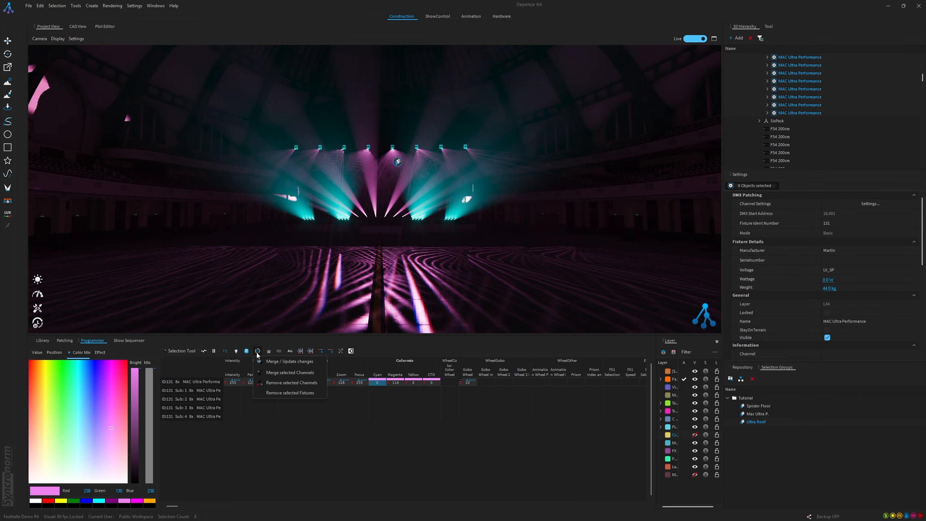
pyautogui.click(293, 363)
pyautogui.click(246, 351)
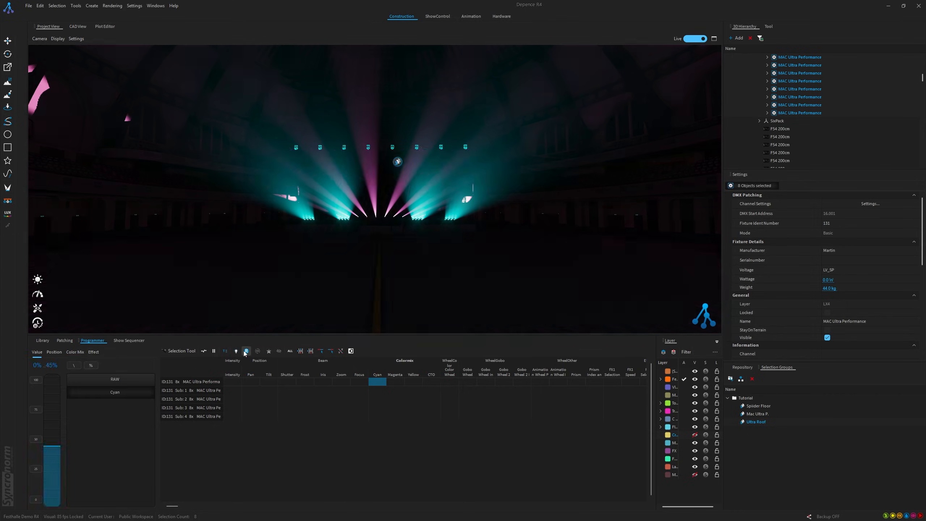
pyautogui.click(649, 300)
pyautogui.click(741, 367)
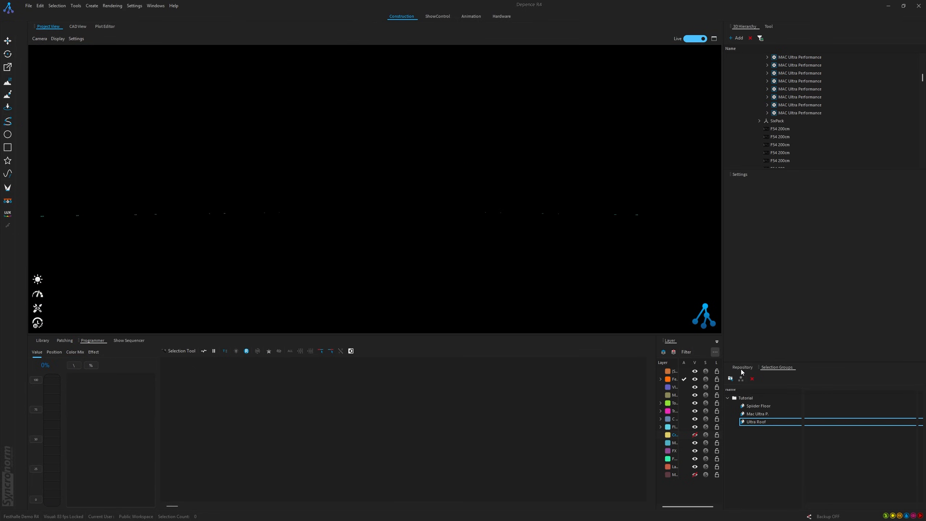
pyautogui.click(830, 398)
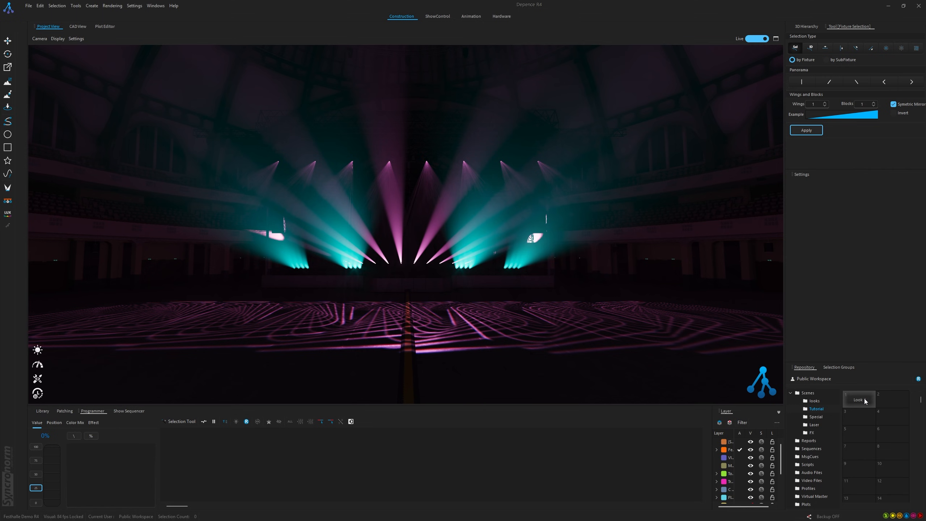
# - Open the "Look 1" scene for editing and recall the floor Spider selection group
pyautogui.rightClick(864, 398)
pyautogui.click(863, 352)
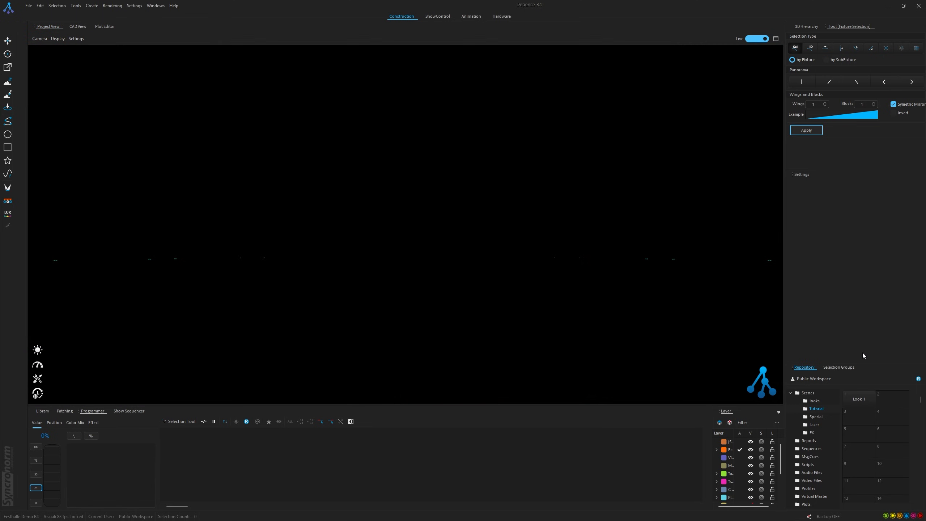
pyautogui.moveTo(188, 394); pyautogui.dragTo(222, 331)
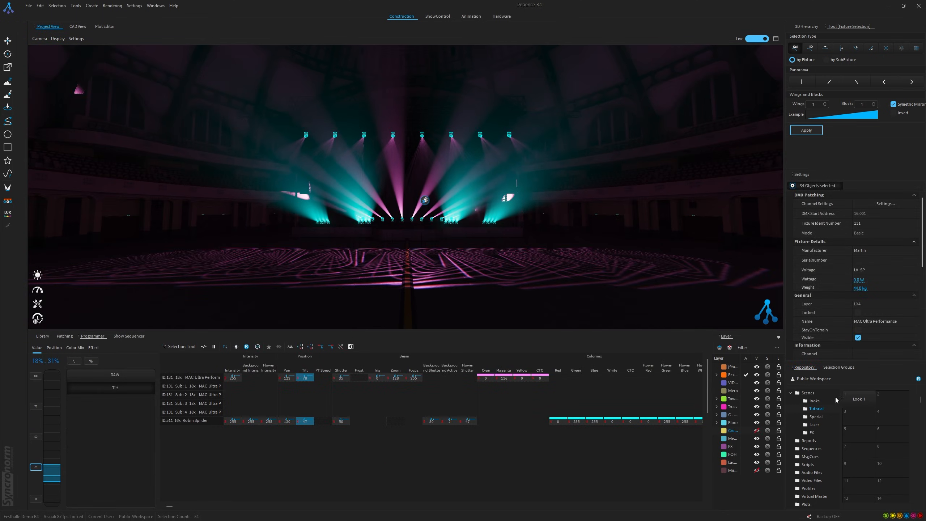
pyautogui.click(838, 368)
pyautogui.click(822, 415)
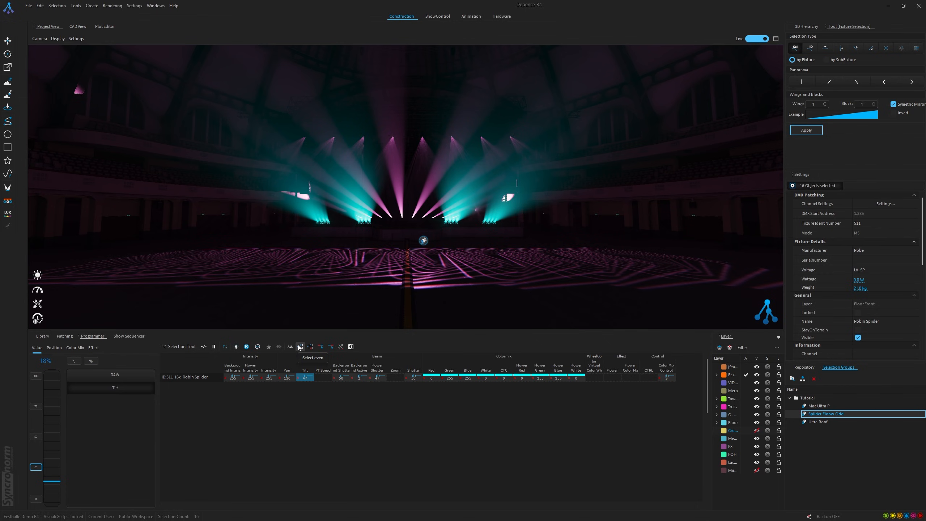
# - Try the even, odd, first-half and second-half subsets of the Robin Spider group, returning to all its fixtures
pyautogui.scroll(8, 408, 230)
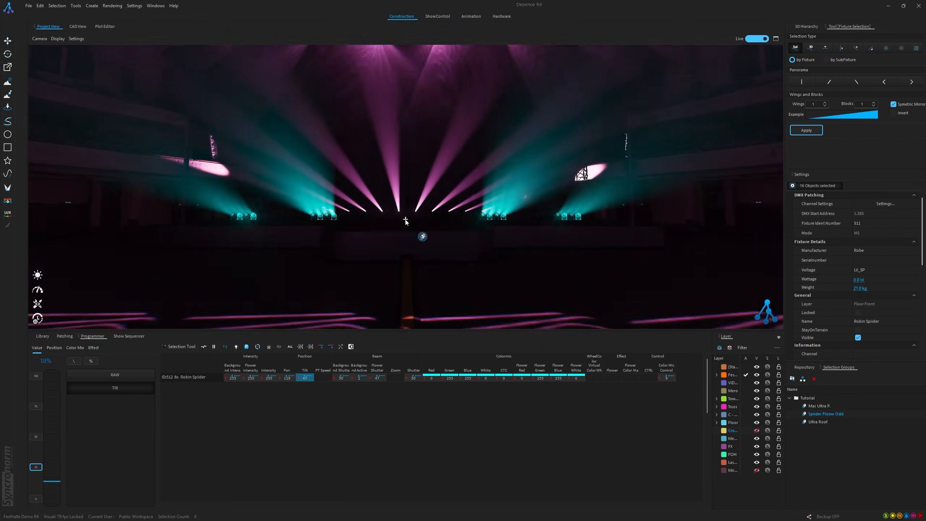
pyautogui.moveTo(405, 238)
pyautogui.mouseDown(button='middle')
pyautogui.moveTo(407, 251)
pyautogui.moveTo(405, 241)
pyautogui.mouseUp(button='middle')
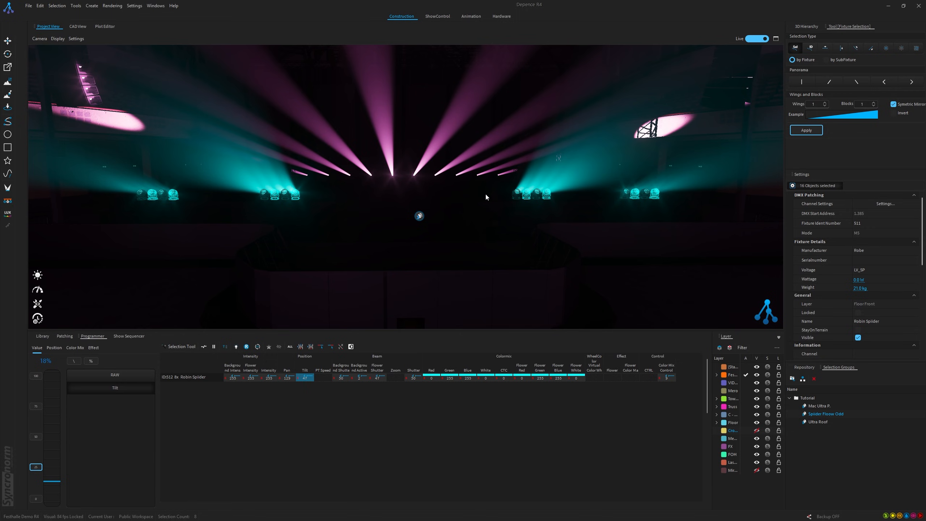
pyautogui.click(310, 347)
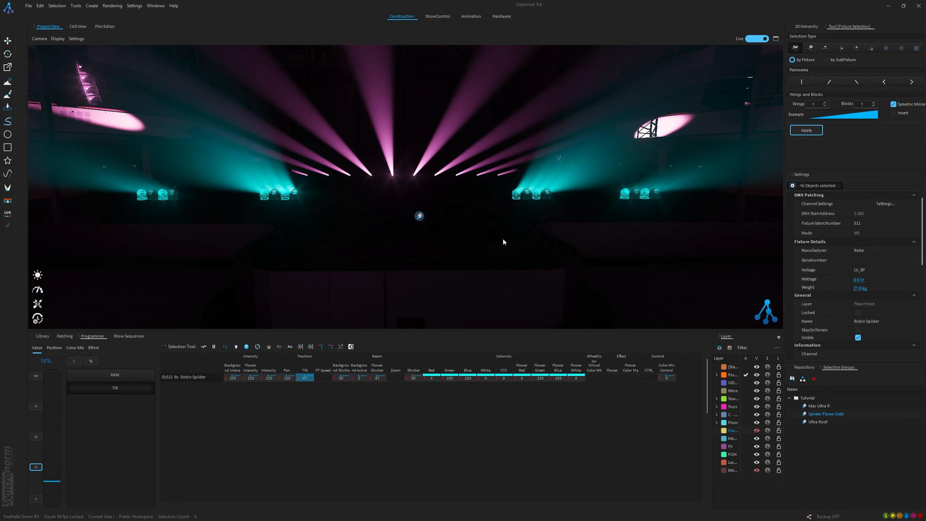
pyautogui.click(289, 347)
pyautogui.click(321, 347)
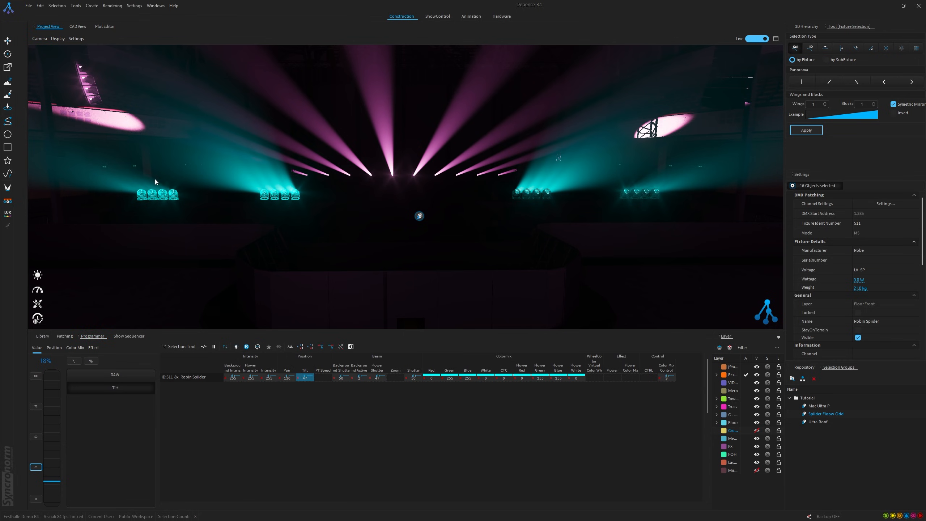
pyautogui.click(331, 346)
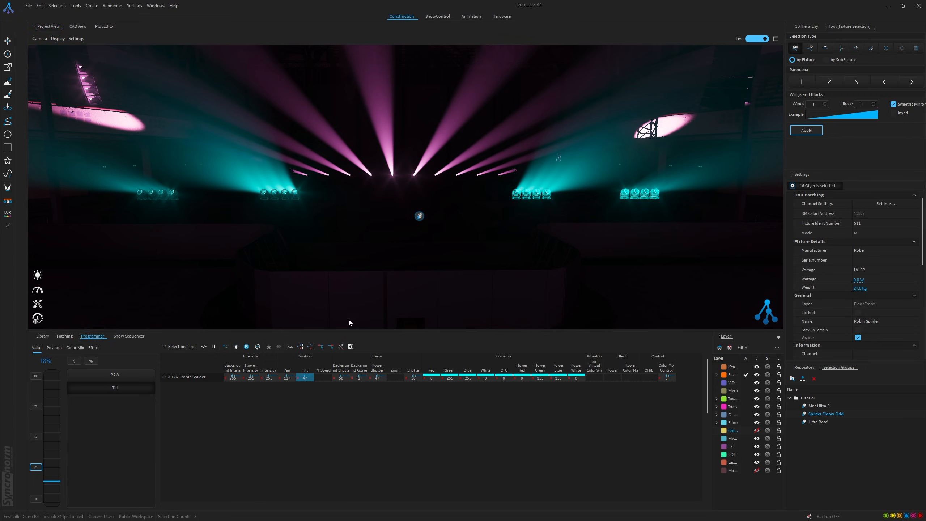
pyautogui.click(290, 346)
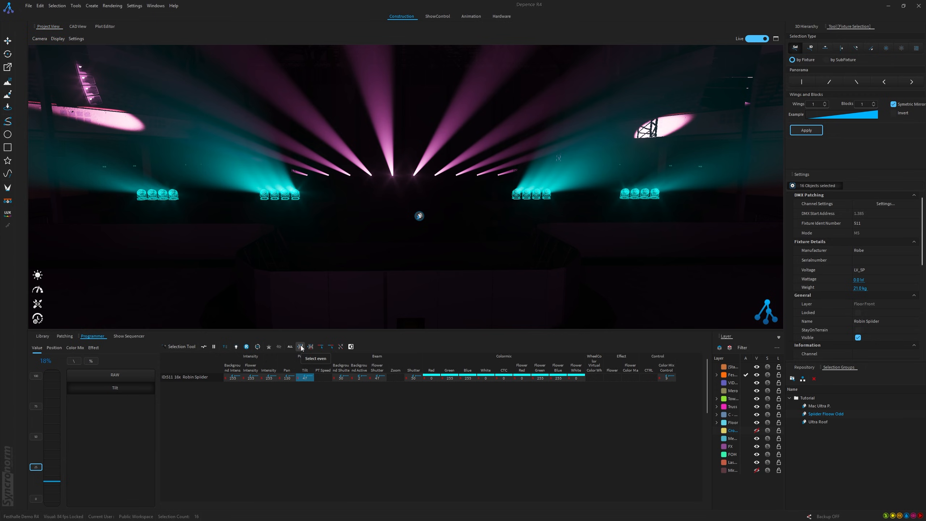
# - Recolour only the even Robin Spider fixtures with the preset violet and clear the selection
pyautogui.click(300, 347)
pyautogui.click(505, 358)
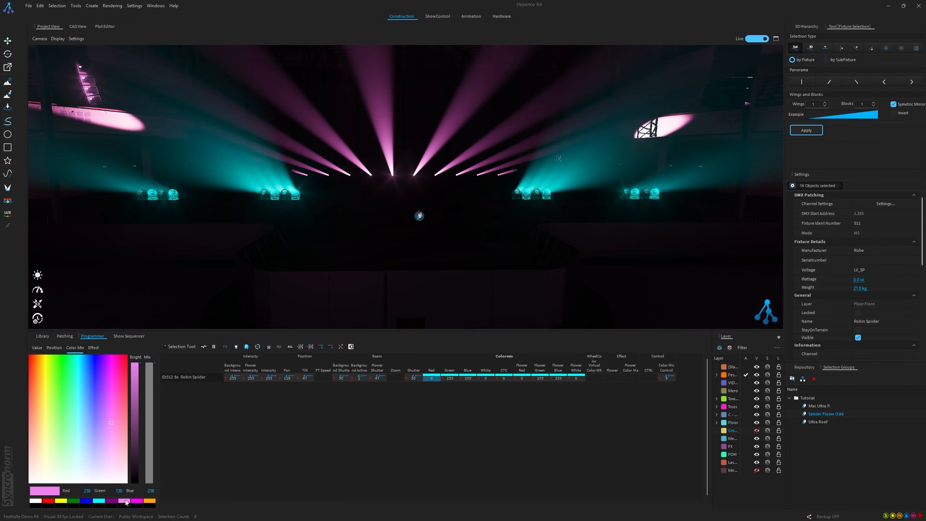
pyautogui.click(125, 501)
pyautogui.click(391, 205)
pyautogui.scroll(-7, 391, 204)
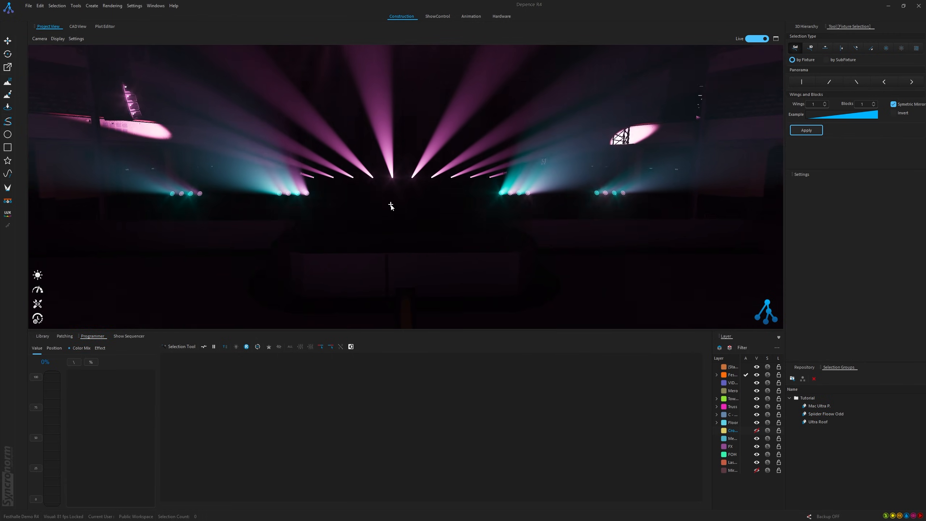
pyautogui.scroll(-6, 390, 204)
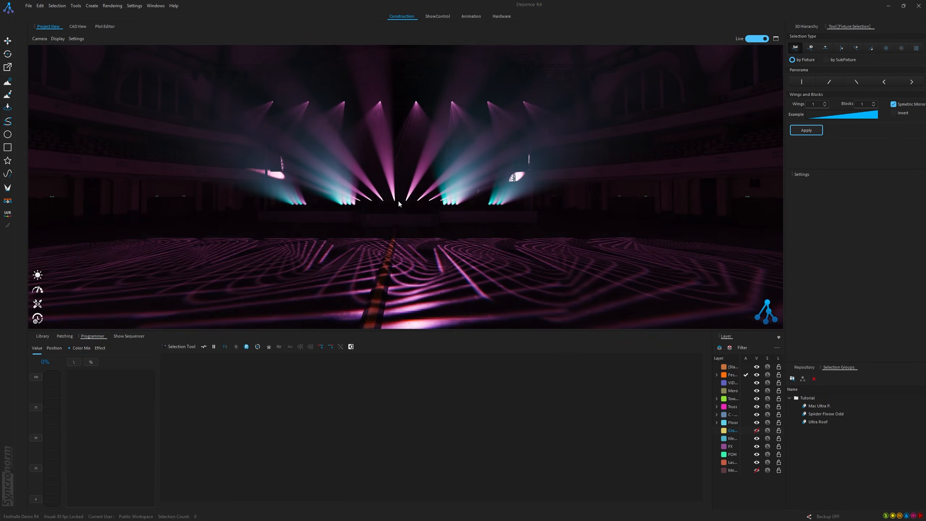
pyautogui.moveTo(400, 203); pyautogui.dragTo(482, 208, button='middle')
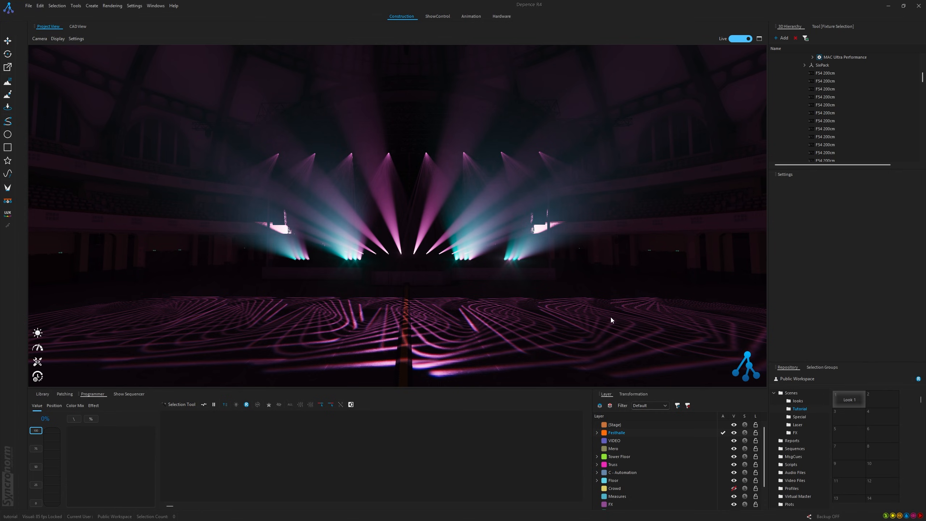
# - Recall the "Ultra Roof" selection group and apply the Sinus effect to its Tilt channel
pyautogui.click(821, 367)
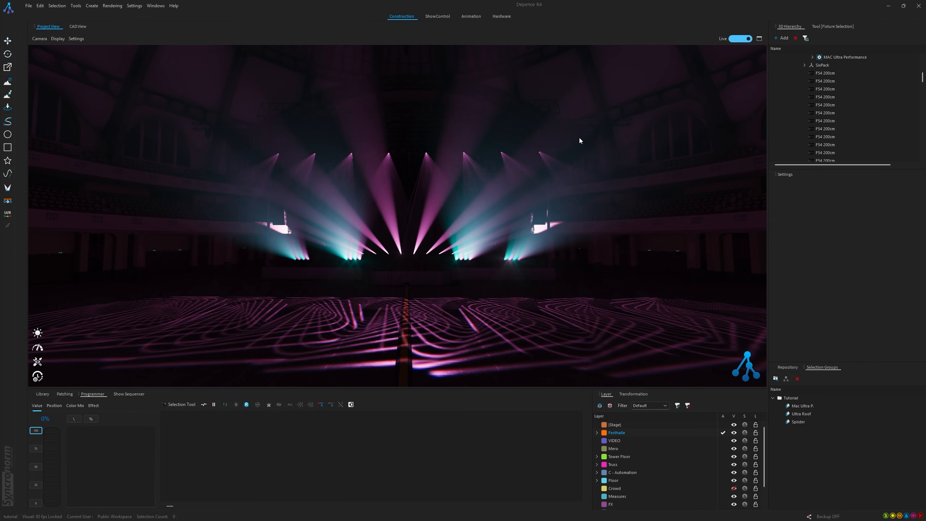
pyautogui.click(798, 414)
pyautogui.click(270, 435)
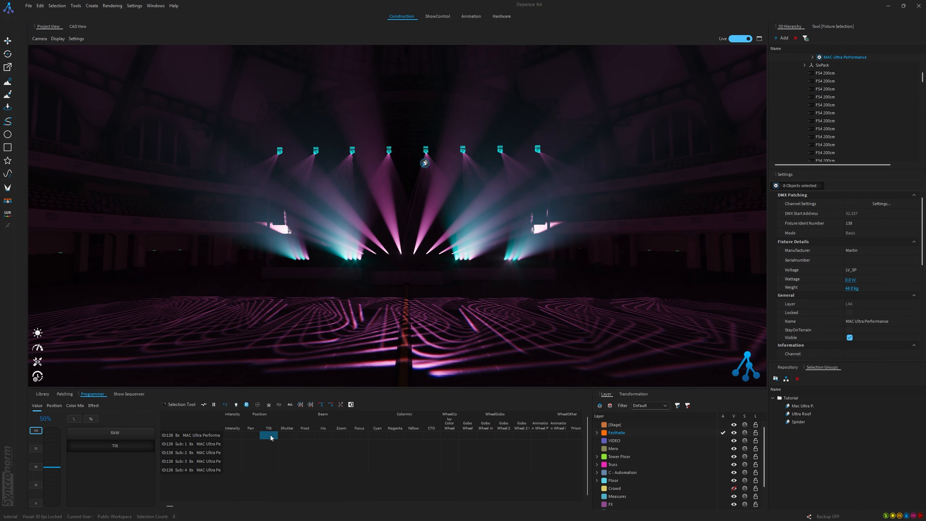
pyautogui.click(94, 409)
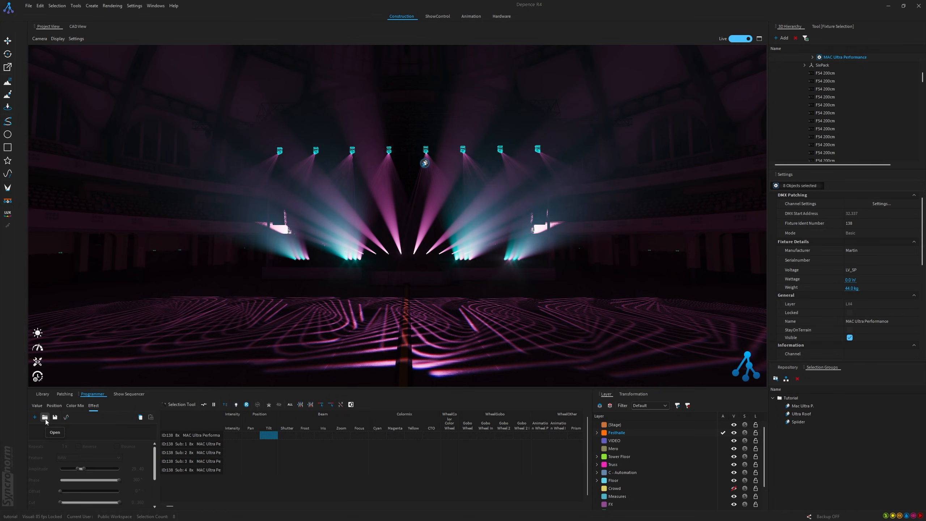
pyautogui.click(45, 418)
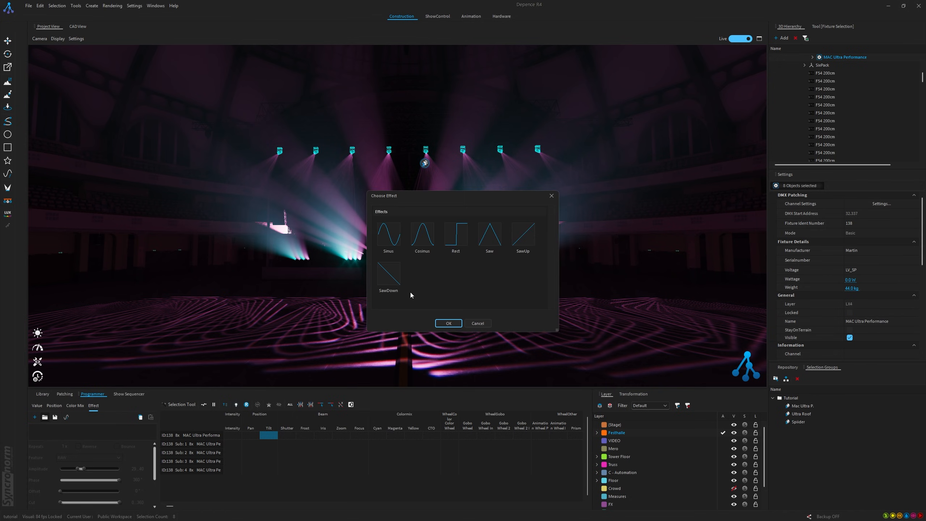
pyautogui.click(388, 235)
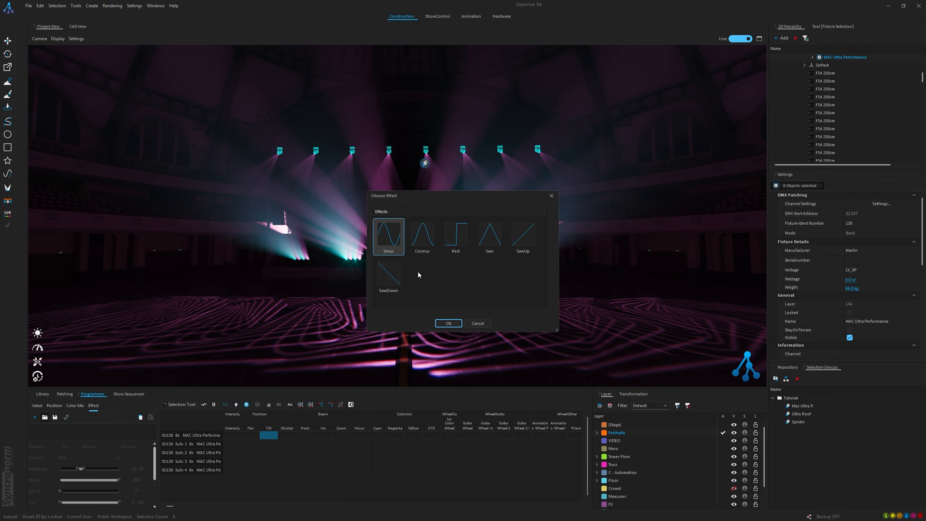
pyautogui.click(449, 323)
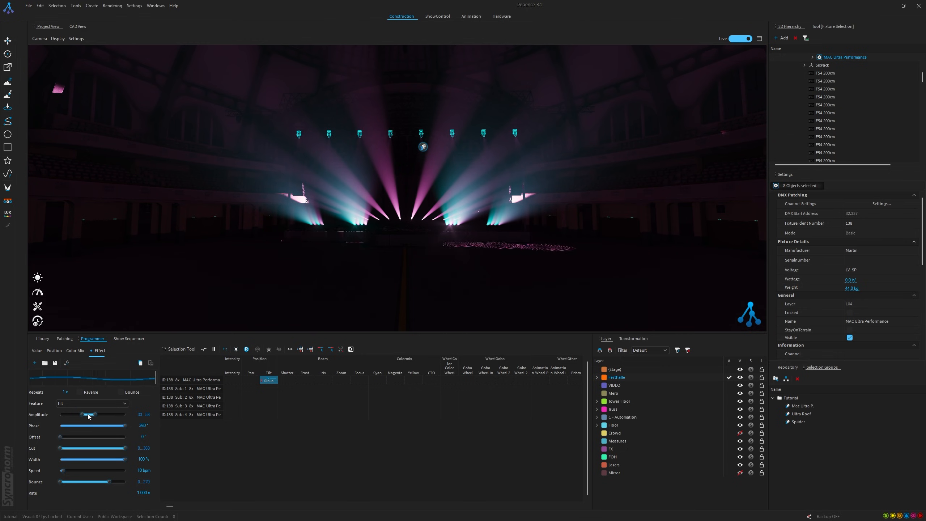
# - Try several amplitude ranges for the tilt effect, including a lower limit of 0 and an upper limit of 100
pyautogui.moveTo(88, 416); pyautogui.dragTo(82, 416)
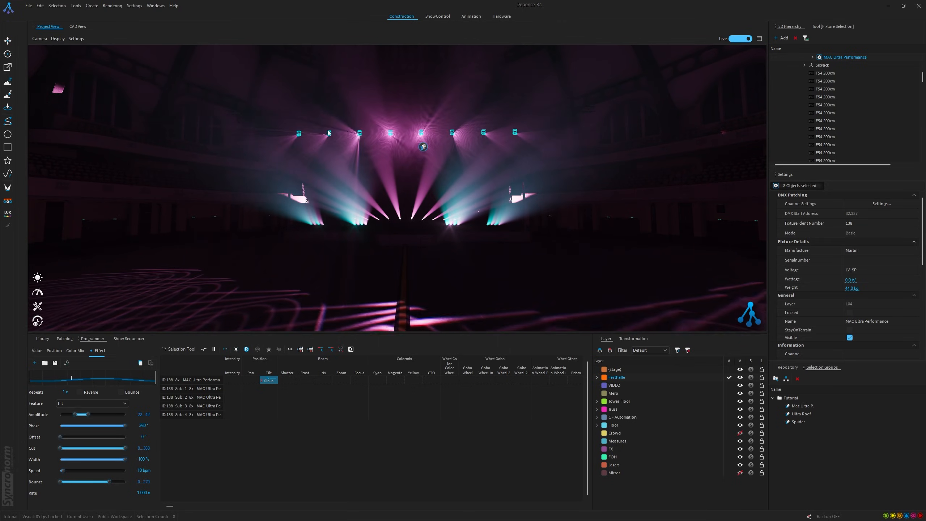
pyautogui.moveTo(75, 415); pyautogui.dragTo(59, 415)
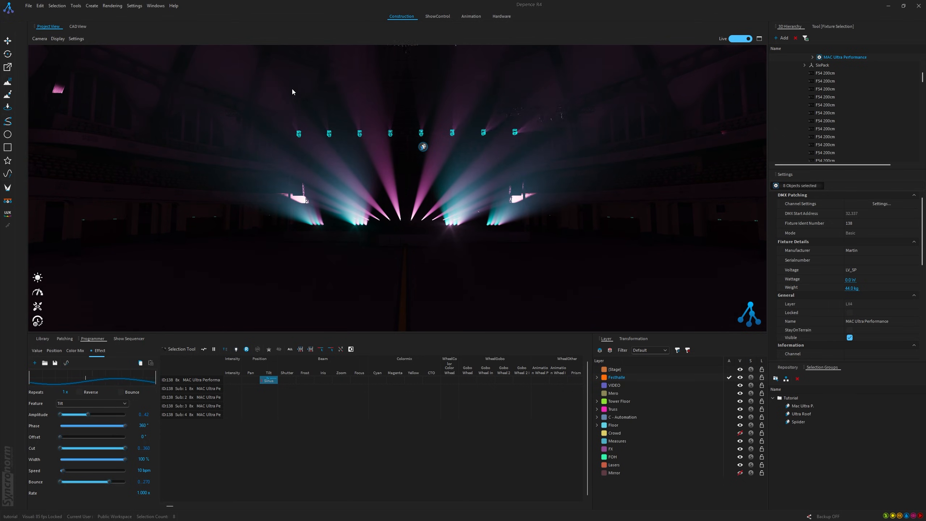
pyautogui.moveTo(59, 415); pyautogui.dragTo(129, 418)
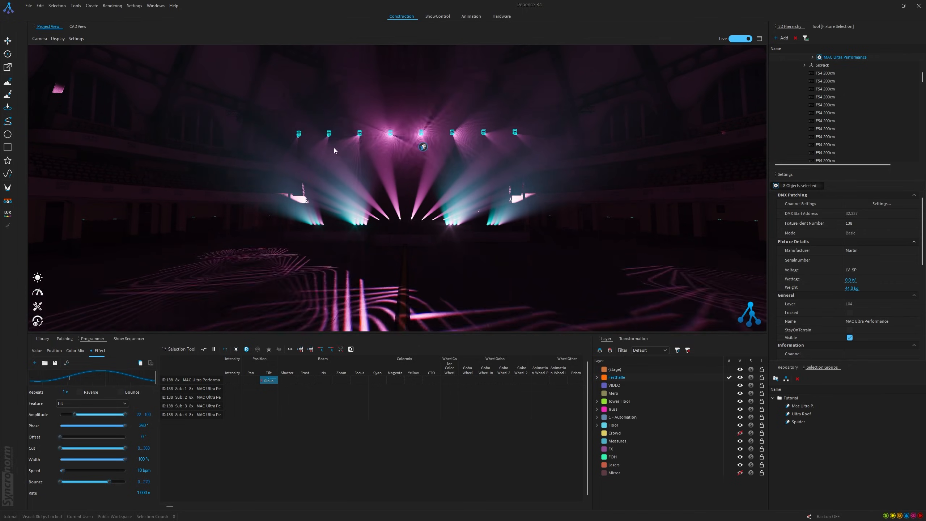
pyautogui.moveTo(125, 414); pyautogui.dragTo(86, 417)
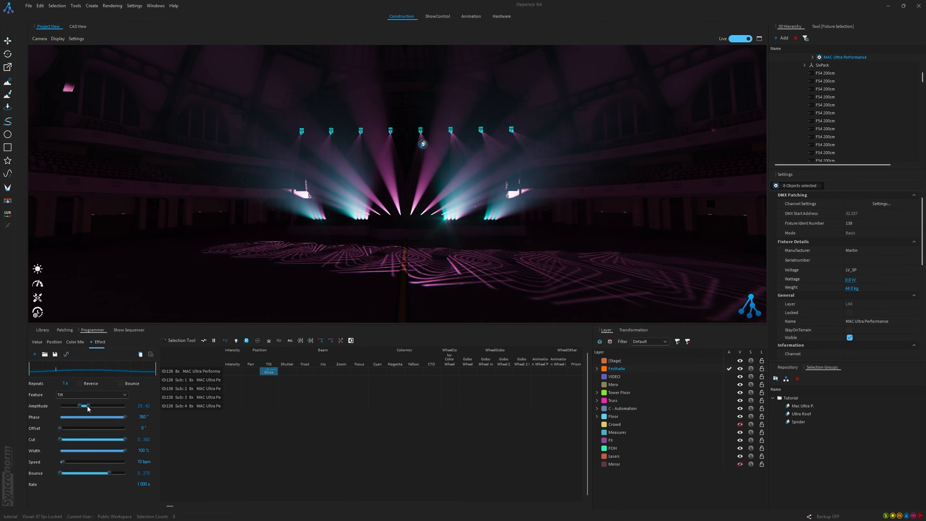
pyautogui.moveTo(88, 408); pyautogui.dragTo(117, 407)
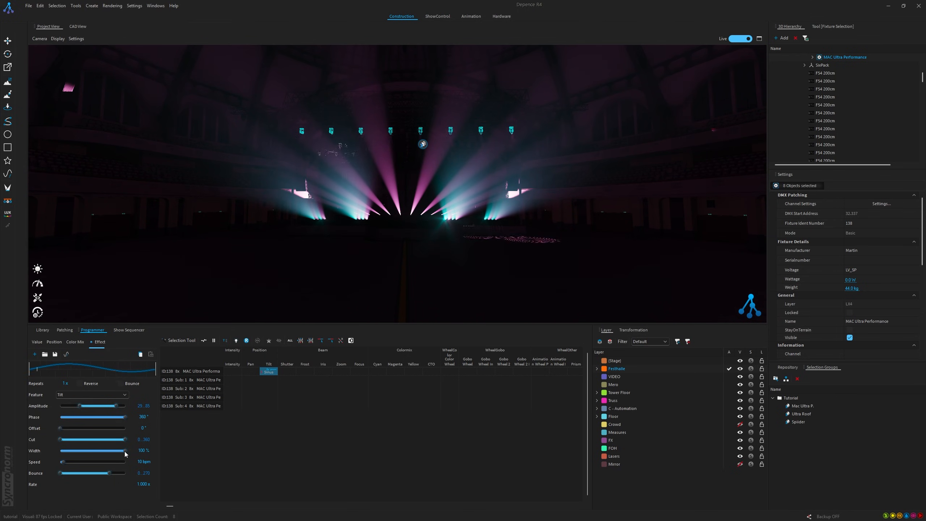
# - Try a narrower width for the tilt effect and set its speed to 5 bpm
pyautogui.moveTo(124, 452); pyautogui.dragTo(89, 454)
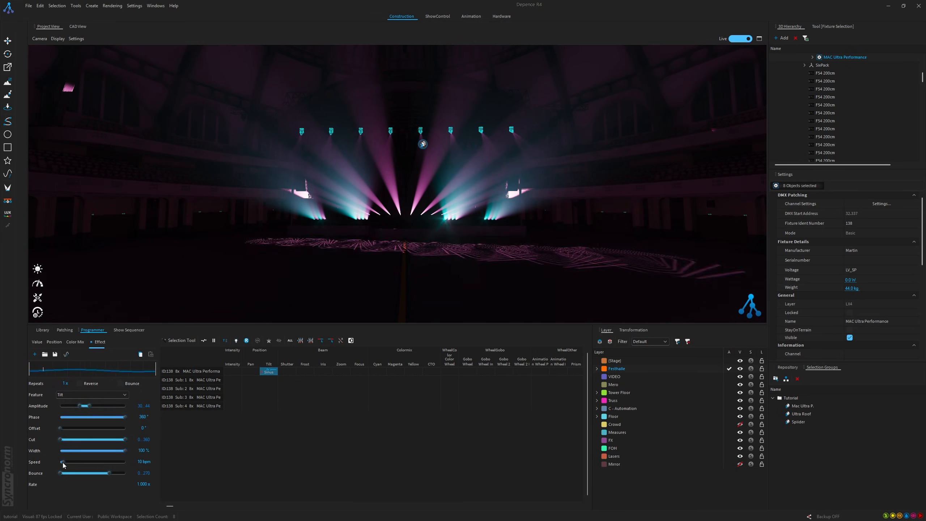
pyautogui.moveTo(62, 463); pyautogui.dragTo(62, 463)
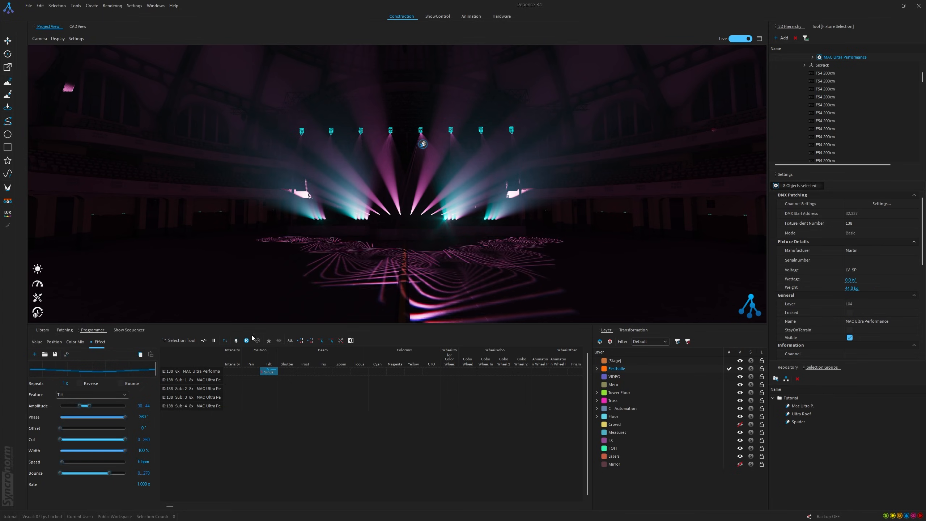
# - Use the Selection Tool to apply the "<", "|" and "/" panorama patterns in turn to the roof fixtures running the tilt effect
pyautogui.click(180, 341)
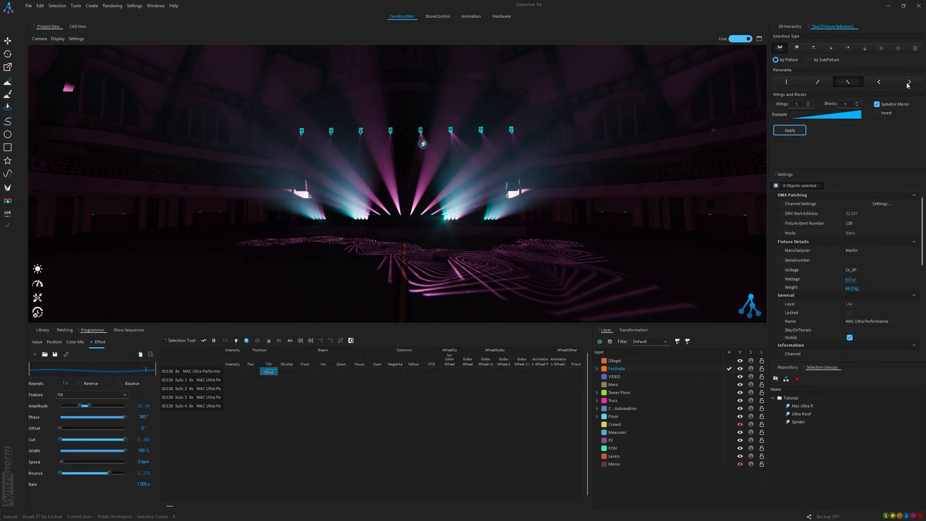
pyautogui.click(878, 81)
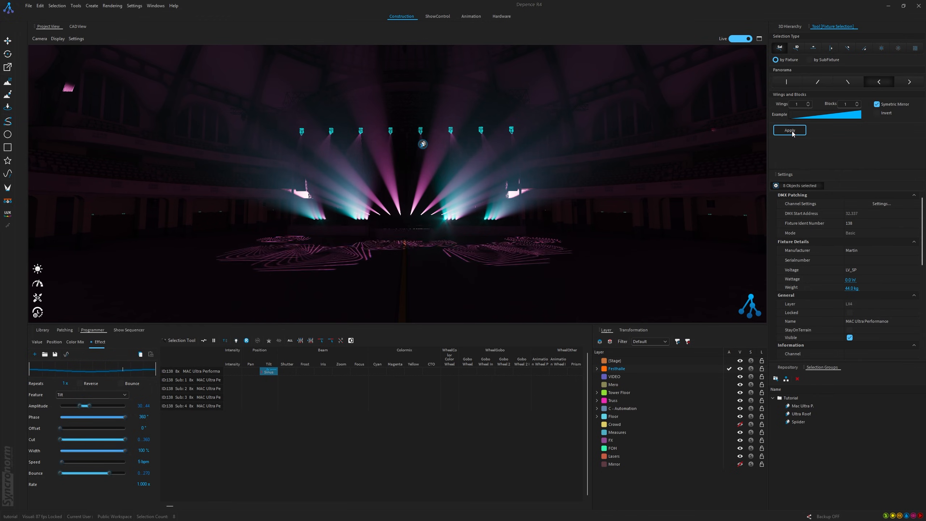
pyautogui.click(791, 130)
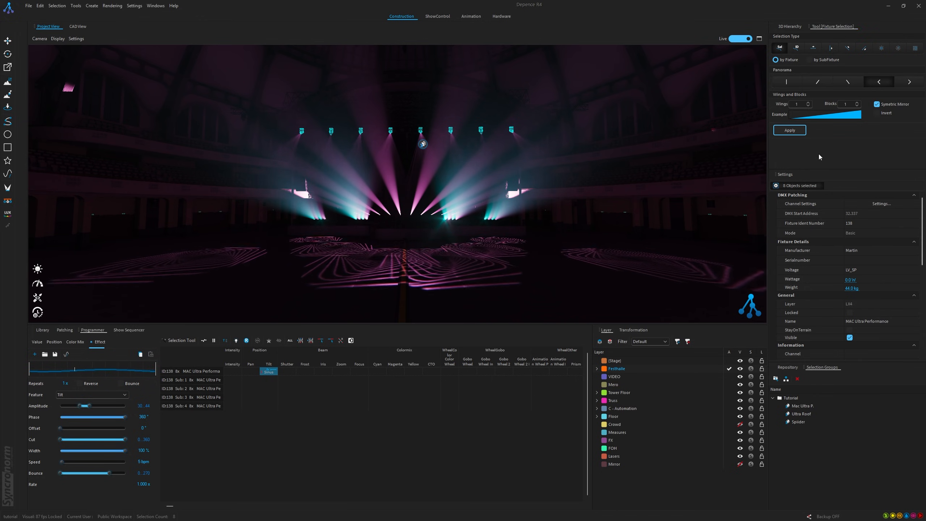
pyautogui.click(787, 81)
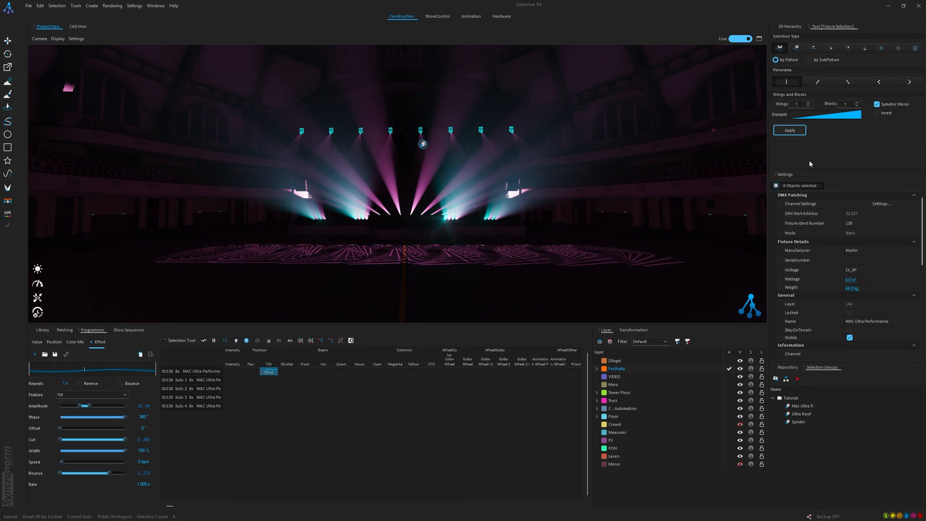
pyautogui.click(821, 80)
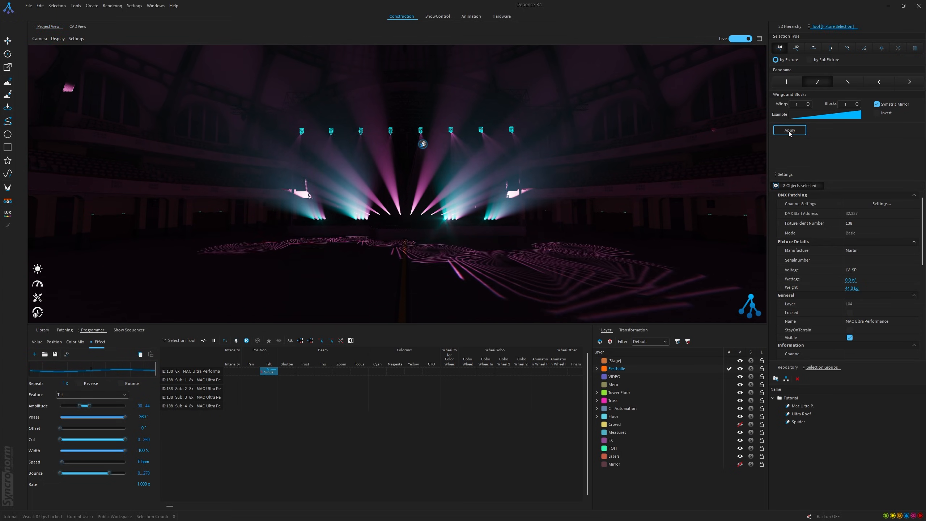
# - Apply the "\", "<" and ">" panorama patterns in turn to the roof fixtures running the tilt effect
pyautogui.click(853, 82)
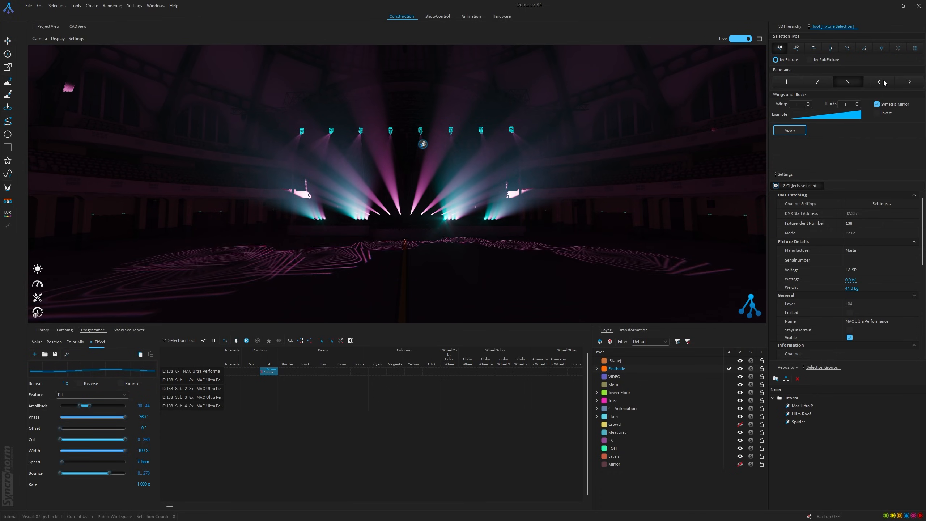
pyautogui.click(797, 130)
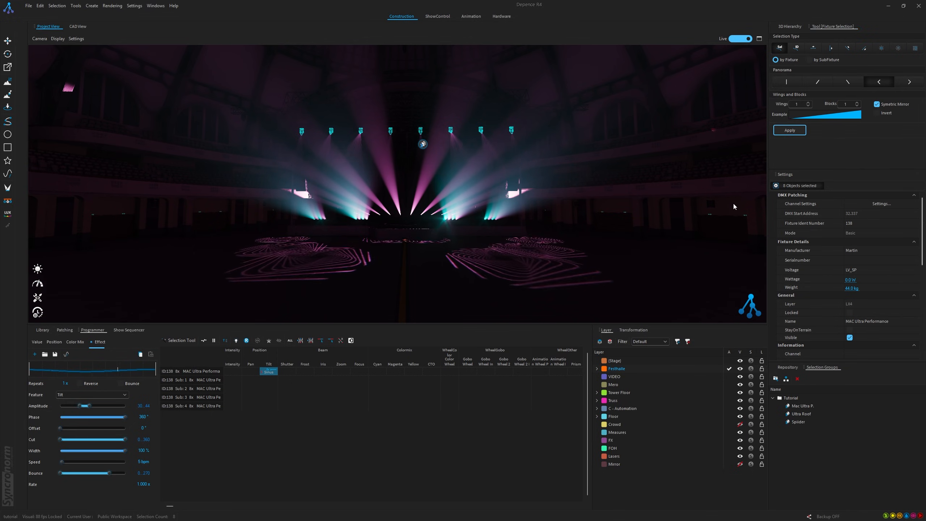
pyautogui.click(909, 82)
pyautogui.click(791, 130)
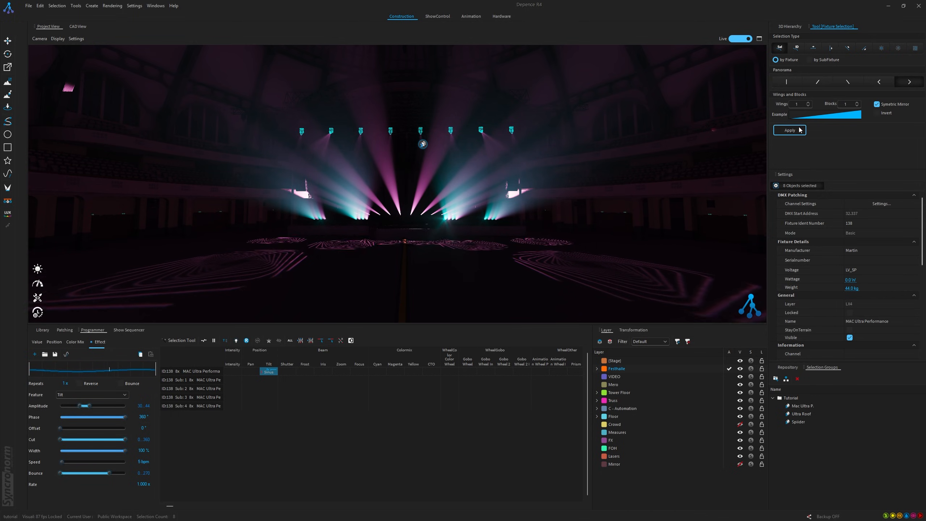
# - Try 2 blocks and an adjusted wing count, and apply them to the roof fixtures with the "/" panorama pattern
pyautogui.click(857, 103)
pyautogui.click(808, 102)
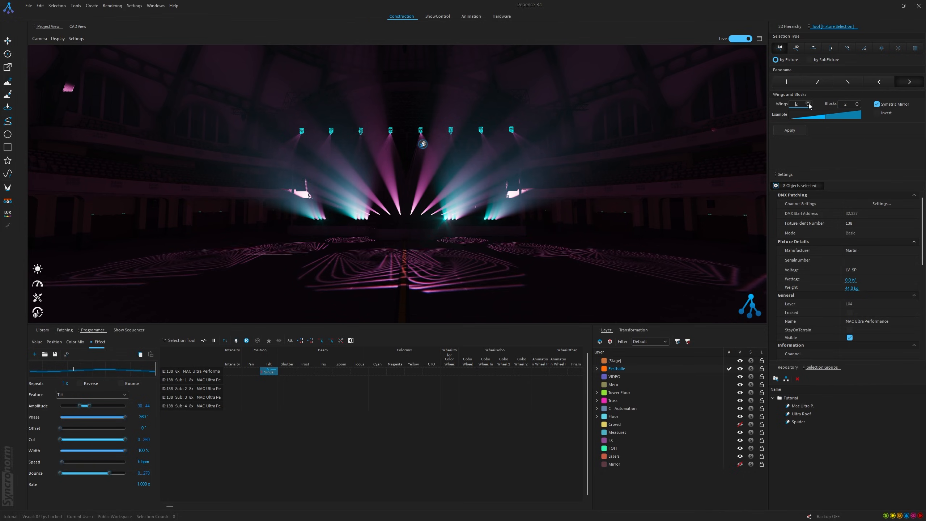
pyautogui.click(825, 83)
pyautogui.click(797, 130)
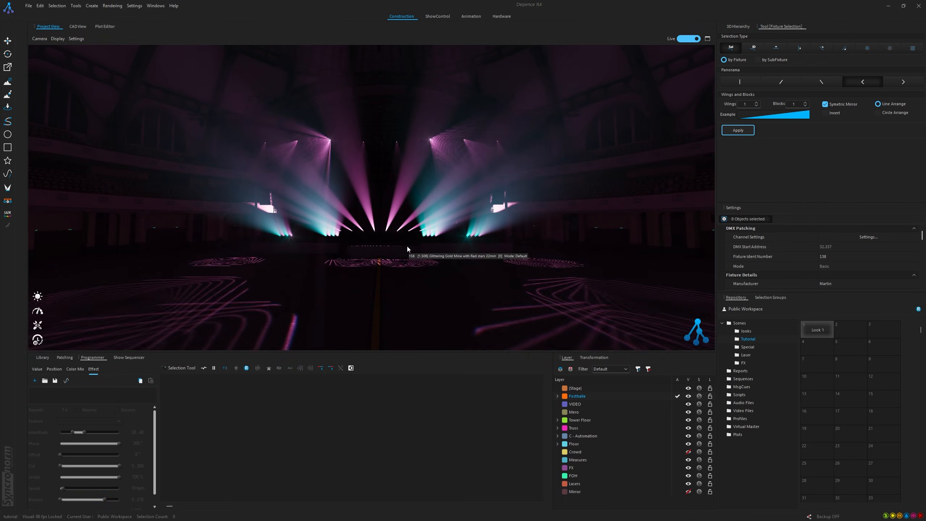
pyautogui.click(127, 358)
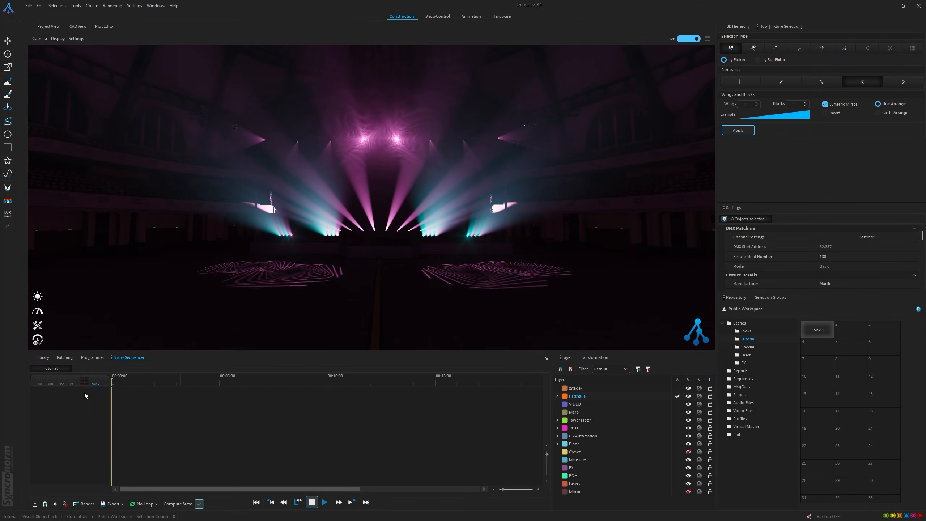
pyautogui.click(93, 357)
pyautogui.click(322, 284)
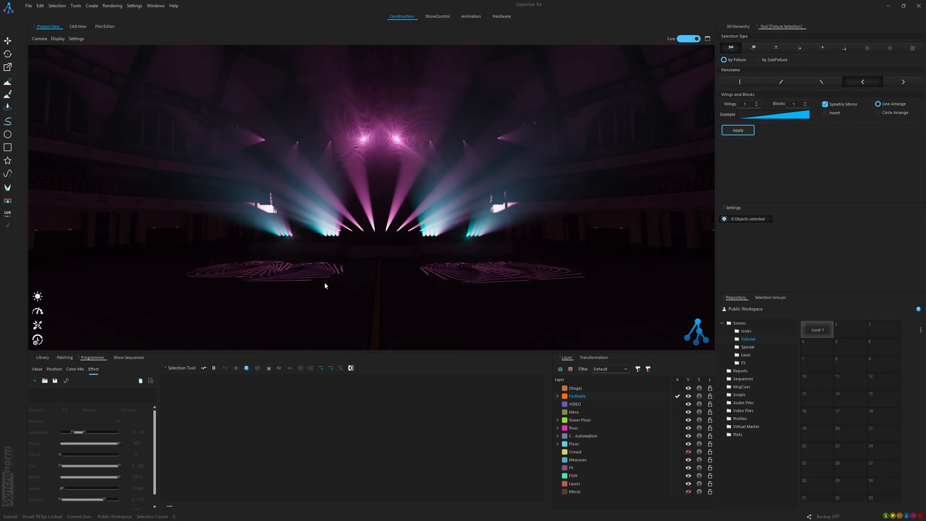
# - Create a new sequence named "Tutorial" in the repository's Sequences folder and open it in the Show Sequencer
pyautogui.click(756, 380)
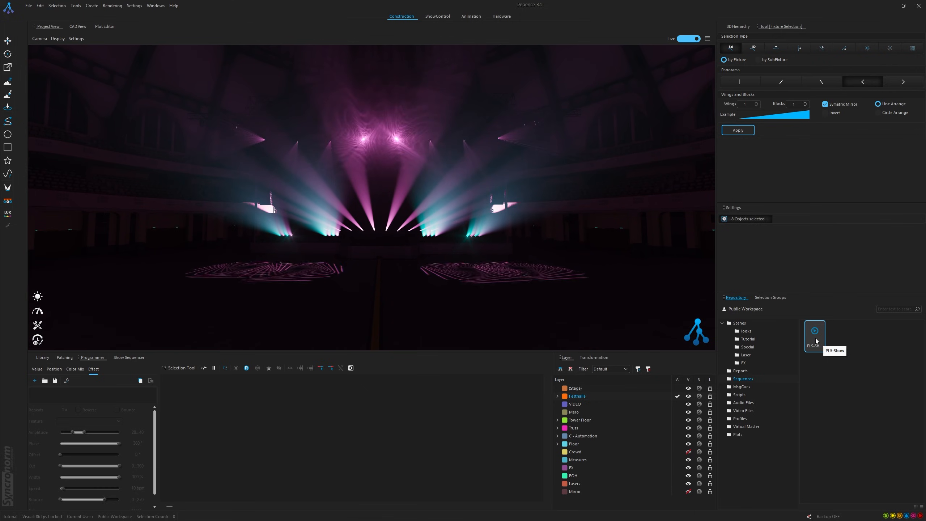
pyautogui.rightClick(849, 348)
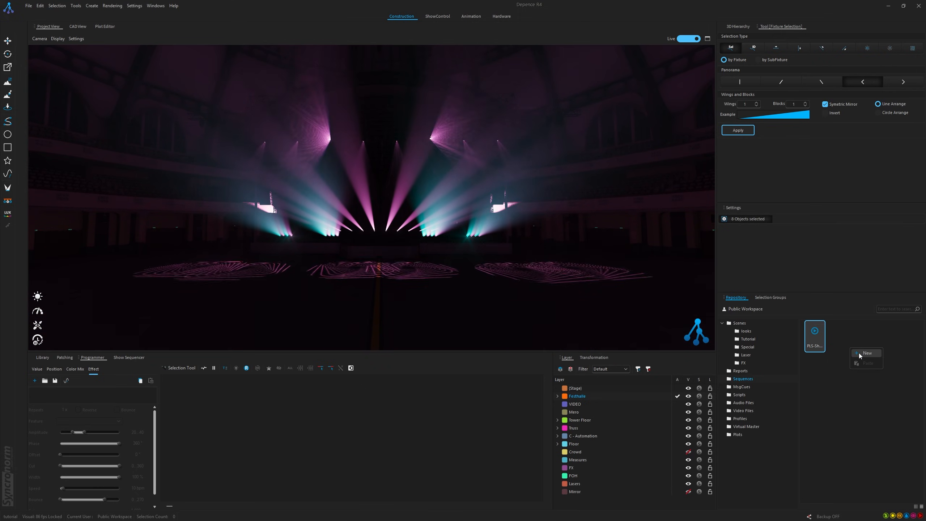
pyautogui.click(859, 353)
pyautogui.write('Tutorial')
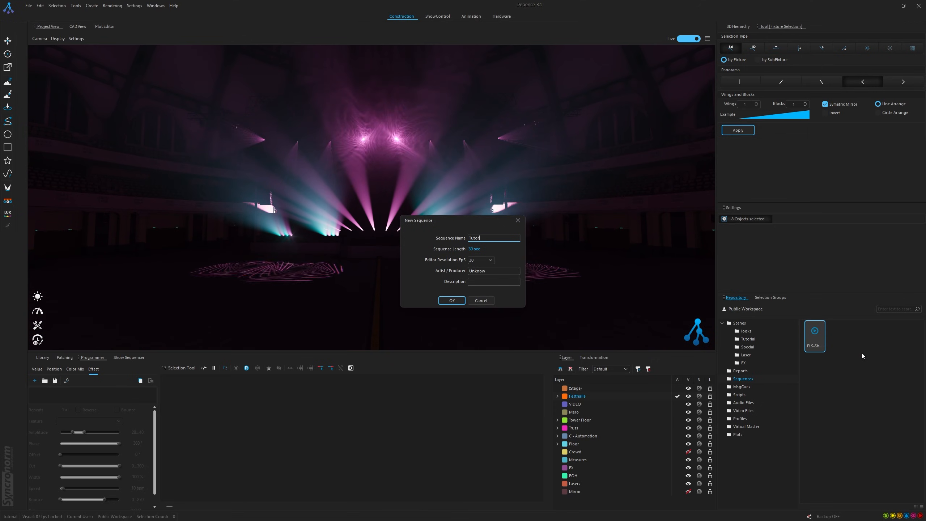
pyautogui.press('Return')
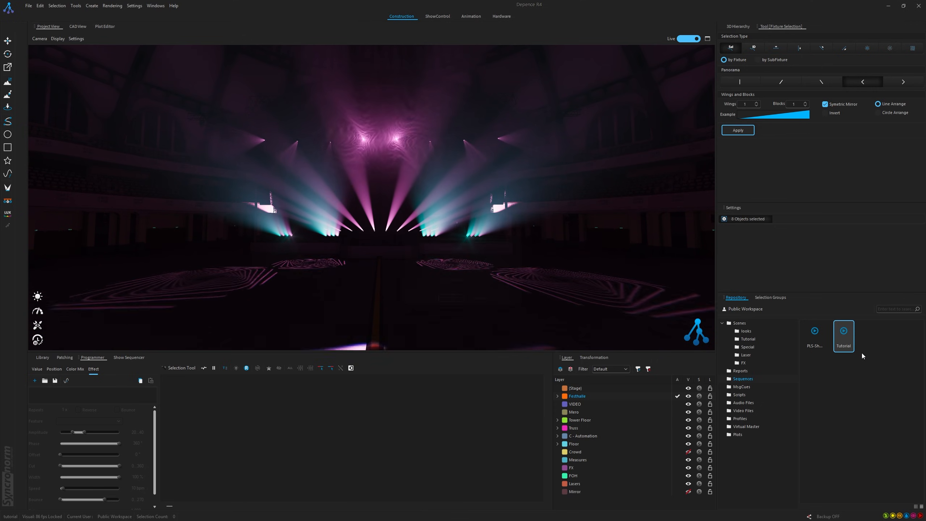
pyautogui.doubleClick(843, 333)
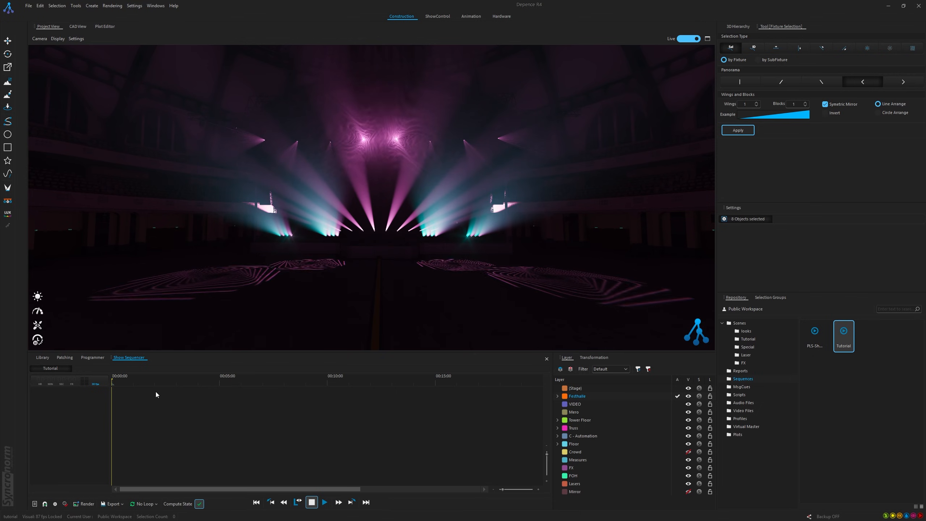
# - Add the "Look 1" scene from the Tutorial scenes folder as a sequencer track with a clip from about 1 to 5 seconds
pyautogui.click(741, 323)
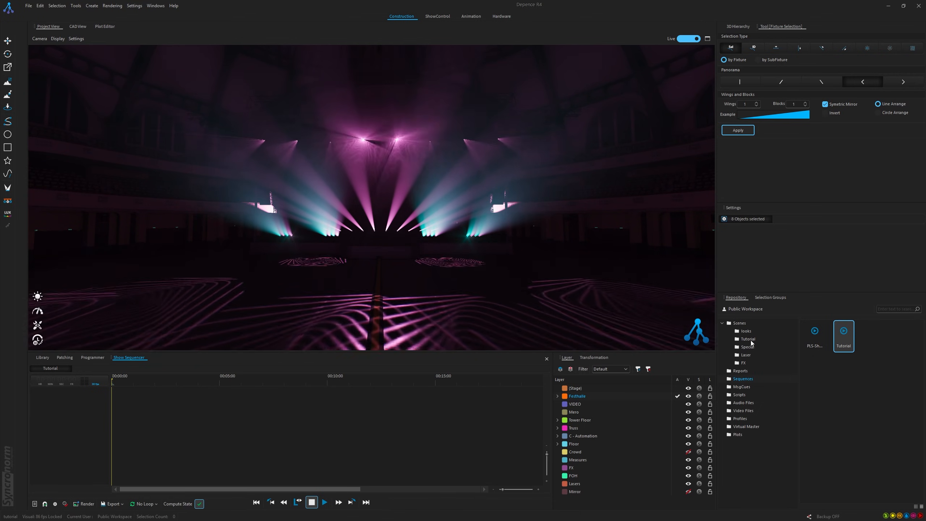
pyautogui.click(761, 341)
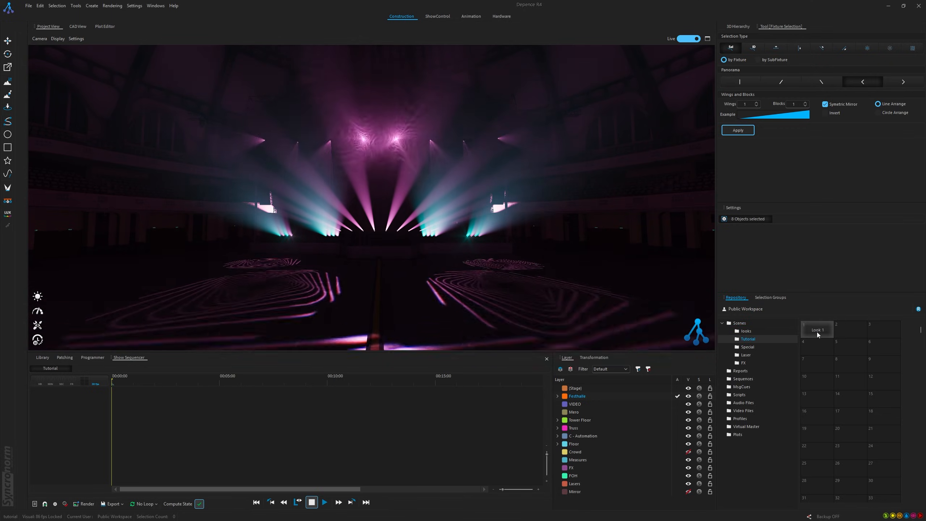
pyautogui.click(817, 332)
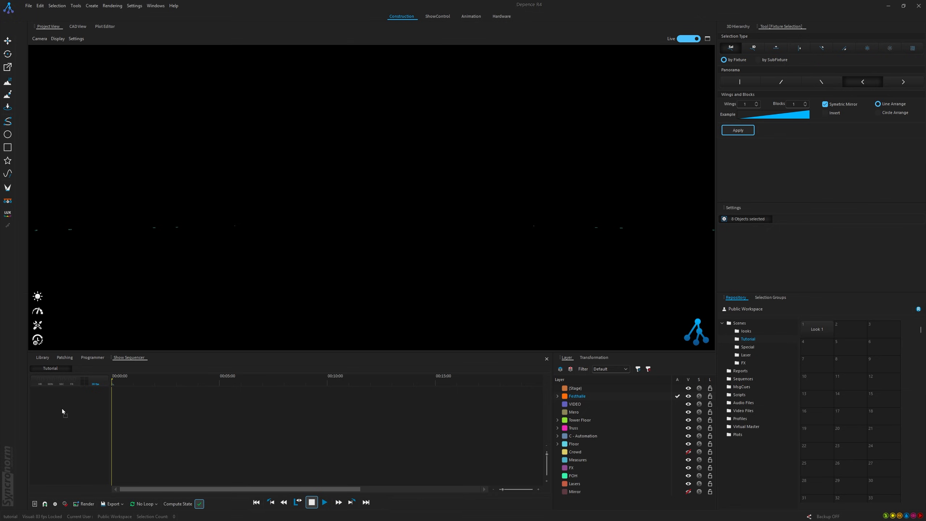
pyautogui.moveTo(62, 408); pyautogui.dragTo(62, 413)
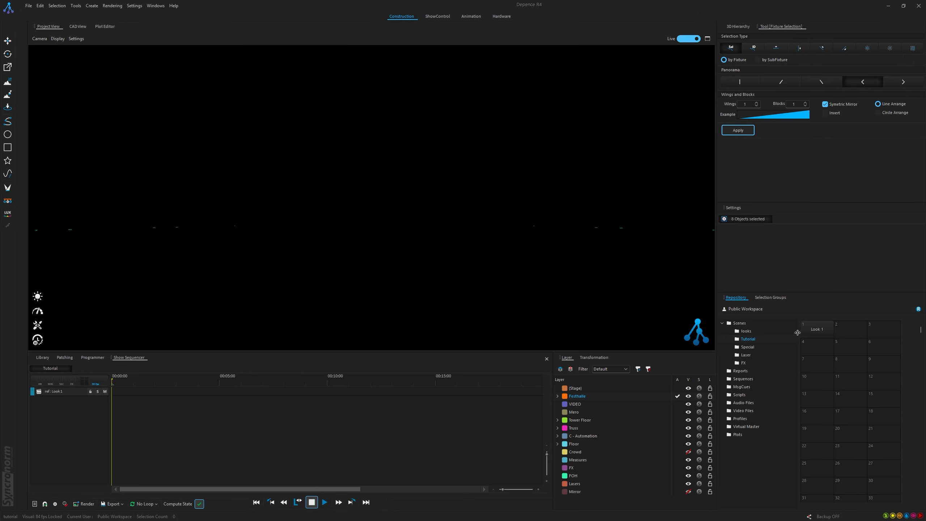
pyautogui.click(137, 392)
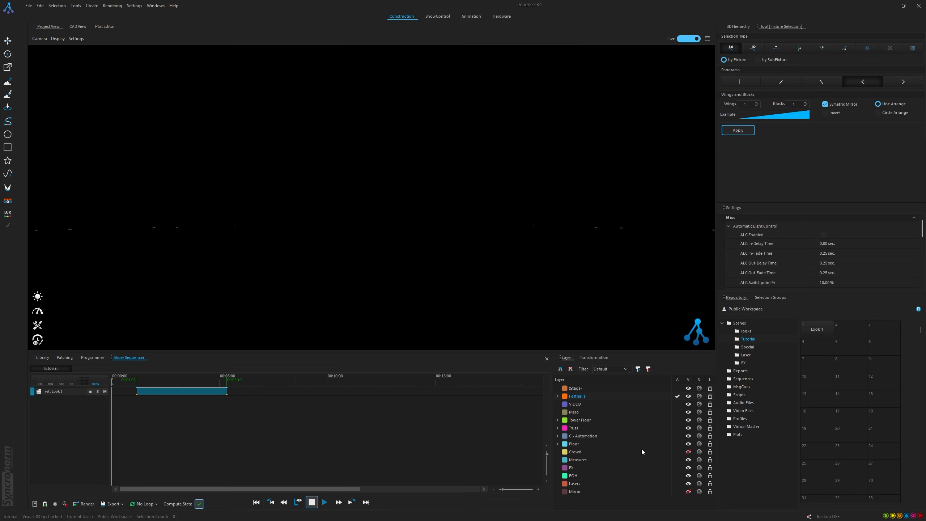
# - Open the "Look 1" scene for editing and recall the Mac Ultra P selection group
pyautogui.rightClick(814, 329)
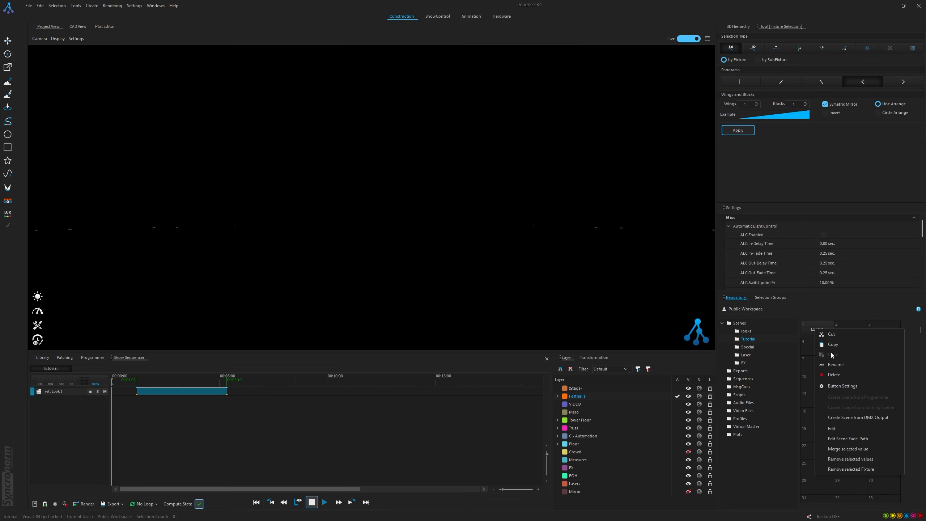
pyautogui.click(841, 428)
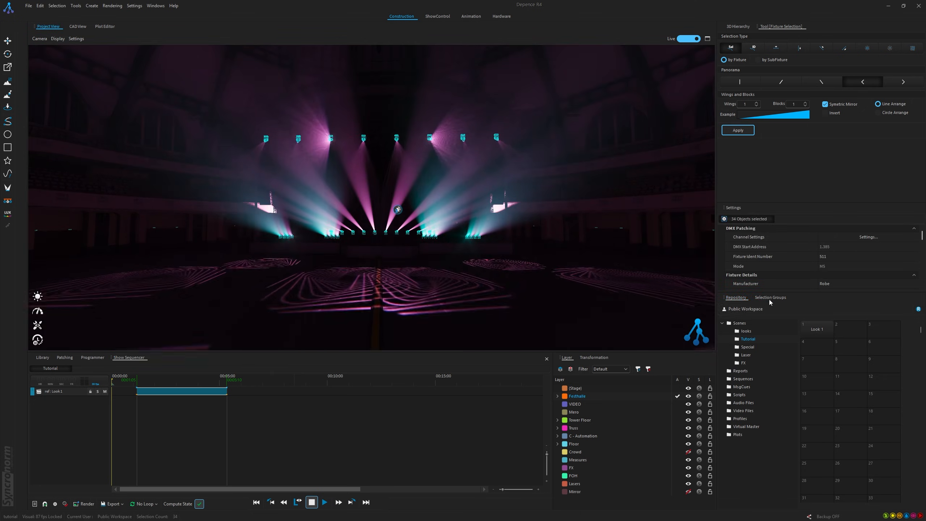
pyautogui.click(770, 298)
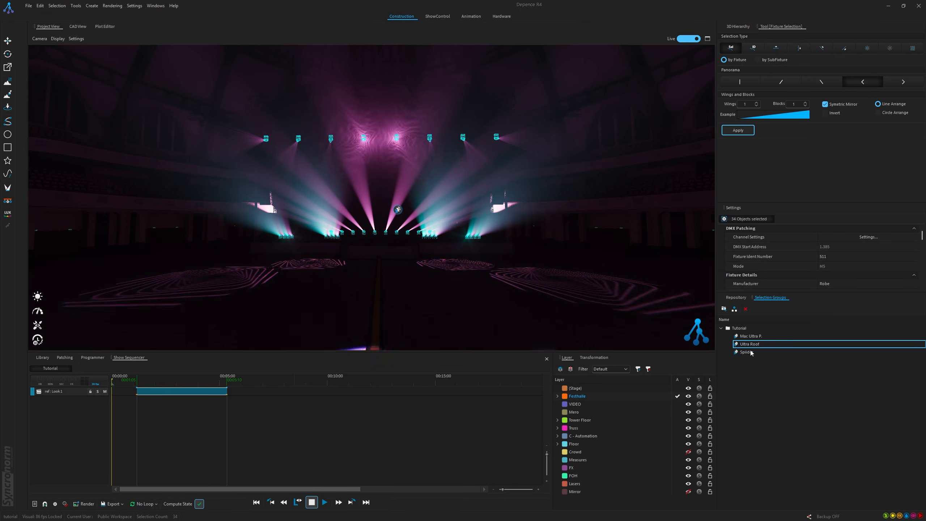
pyautogui.click(752, 336)
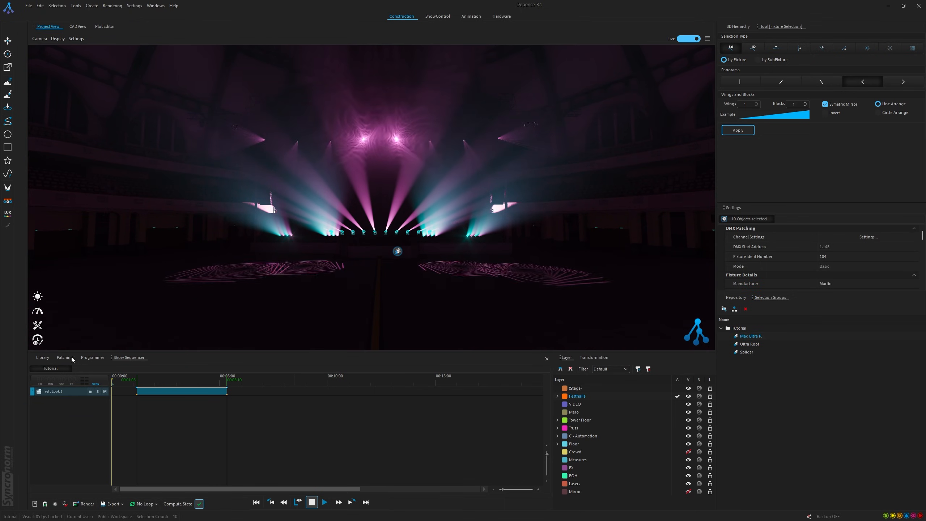
# - Set the Zoom of the Mac Ultra P fixtures to 51% and update the "Look 1" scene
pyautogui.click(92, 357)
pyautogui.click(337, 401)
pyautogui.click(37, 370)
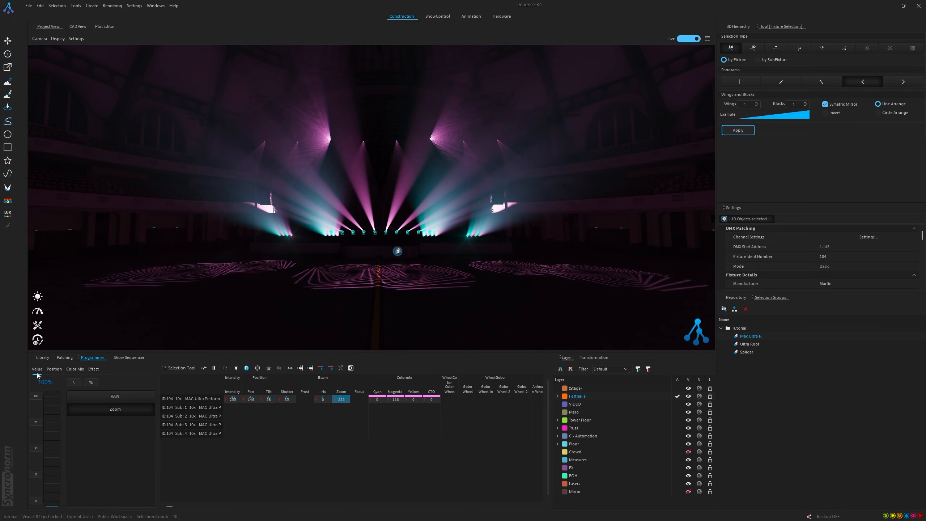
pyautogui.click(36, 396)
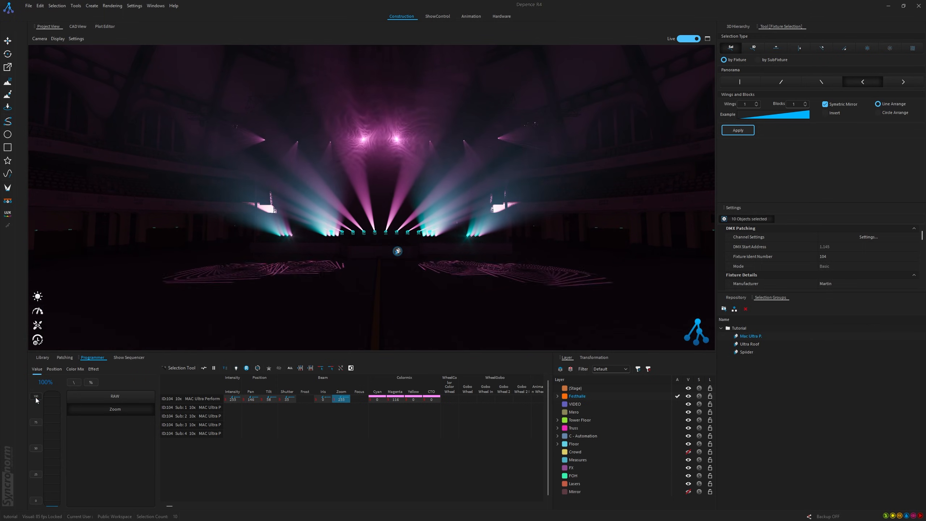
pyautogui.moveTo(52, 413); pyautogui.dragTo(53, 472)
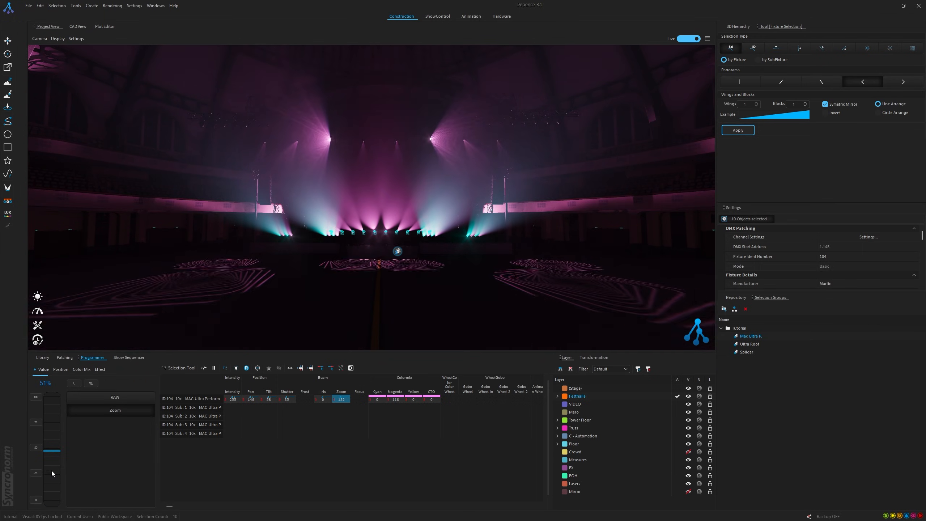
pyautogui.click(258, 368)
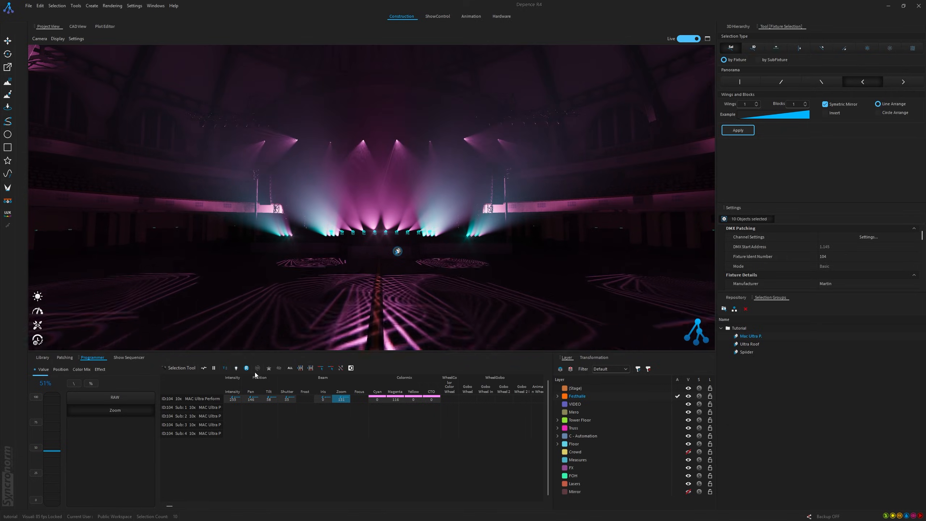
pyautogui.click(247, 368)
# - Play the Tutorial sequence through its "Look 1" clip, pause it and return to the scene repository
pyautogui.click(115, 359)
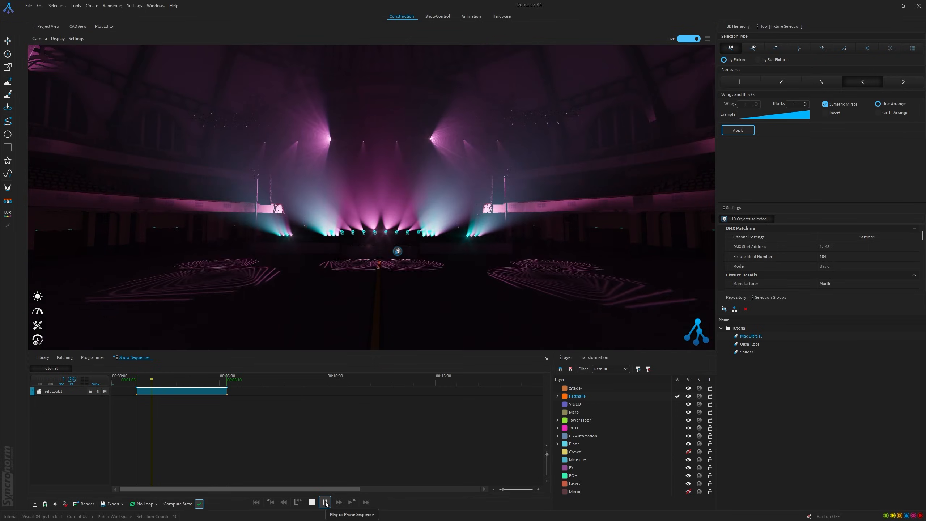
pyautogui.click(326, 504)
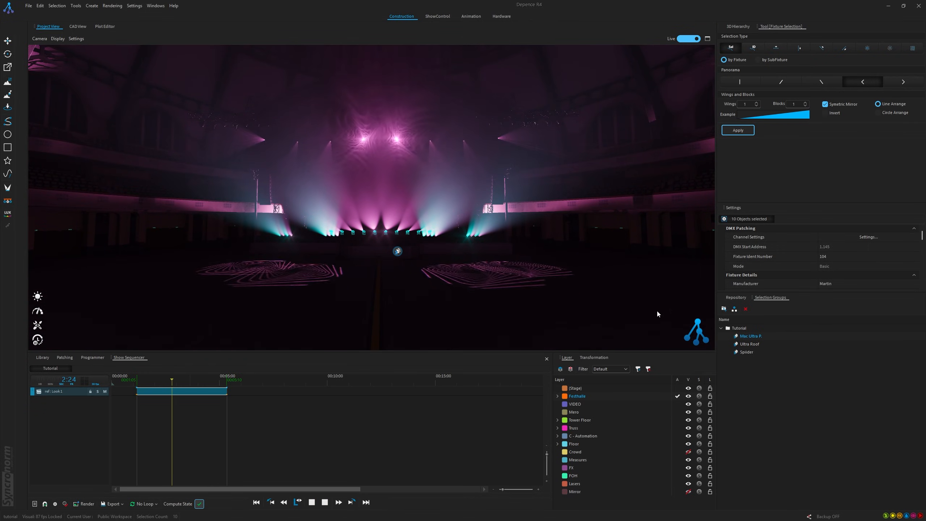
pyautogui.click(736, 297)
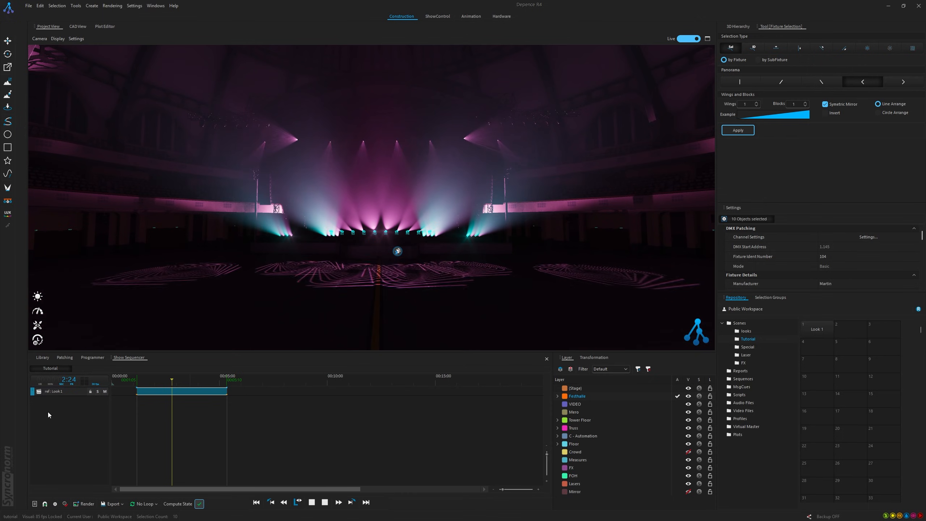
# - Extend the "Look 1" clip over about 2:24 to 12:22 and shape a fade-in with an arrangement delay at its start
pyautogui.click(58, 392)
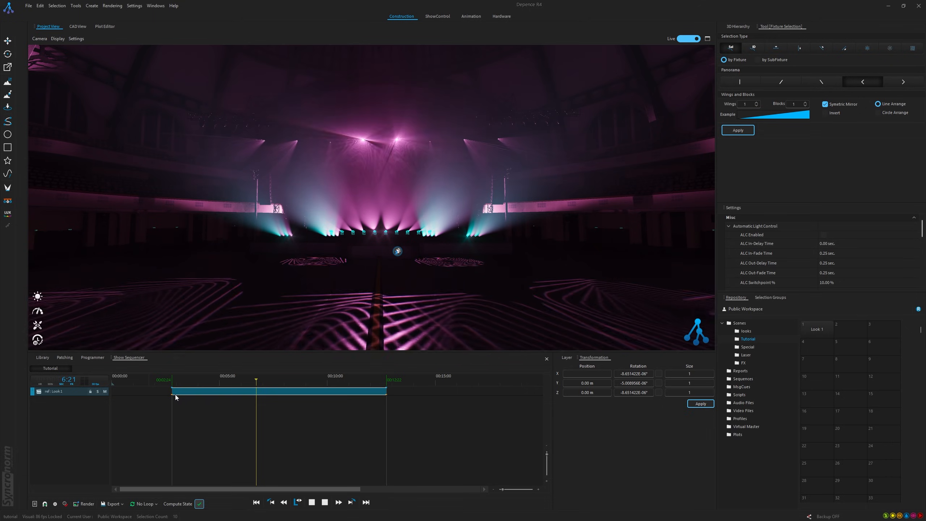
pyautogui.moveTo(172, 387); pyautogui.dragTo(203, 387)
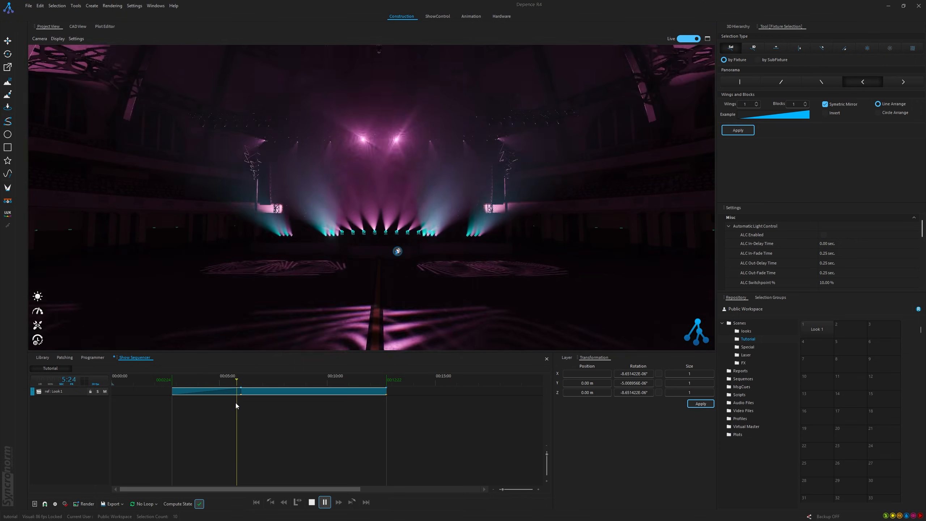
pyautogui.moveTo(241, 390); pyautogui.dragTo(213, 395)
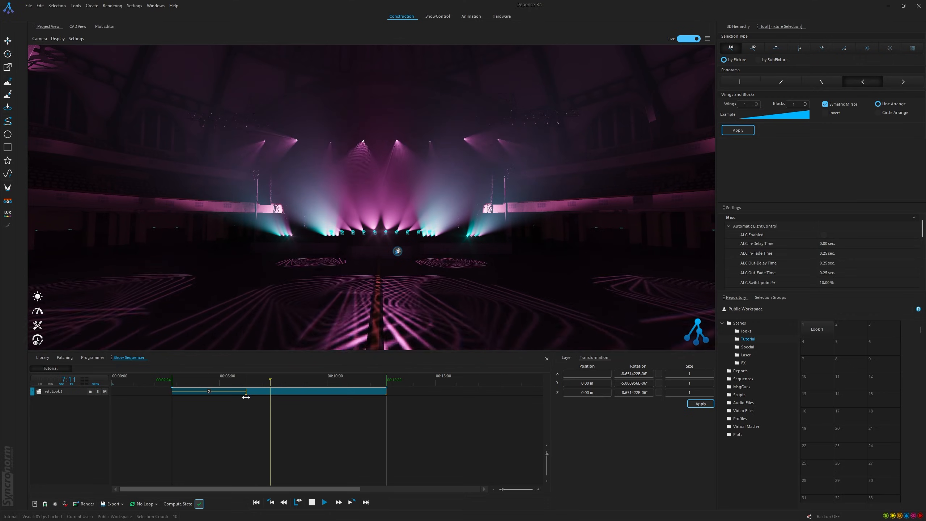
# - Set the fade-in arrangement of the "Look 1" clip to Left to Right and play the sequence from about 2:12
pyautogui.rightClick(210, 392)
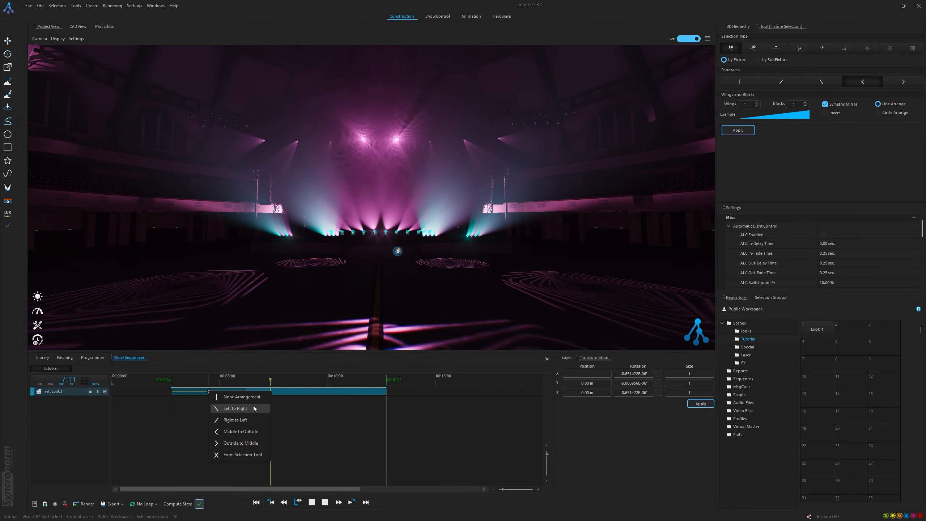
pyautogui.click(253, 409)
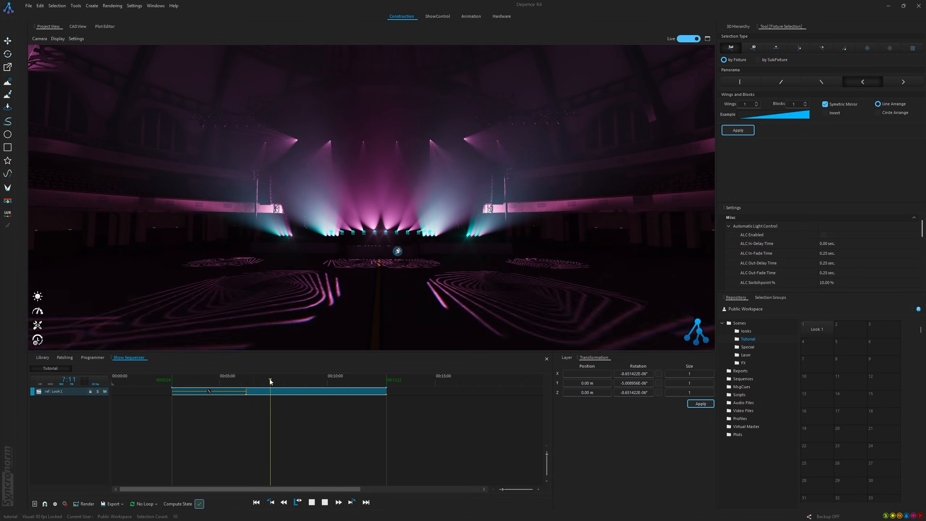
pyautogui.moveTo(161, 386); pyautogui.dragTo(160, 386)
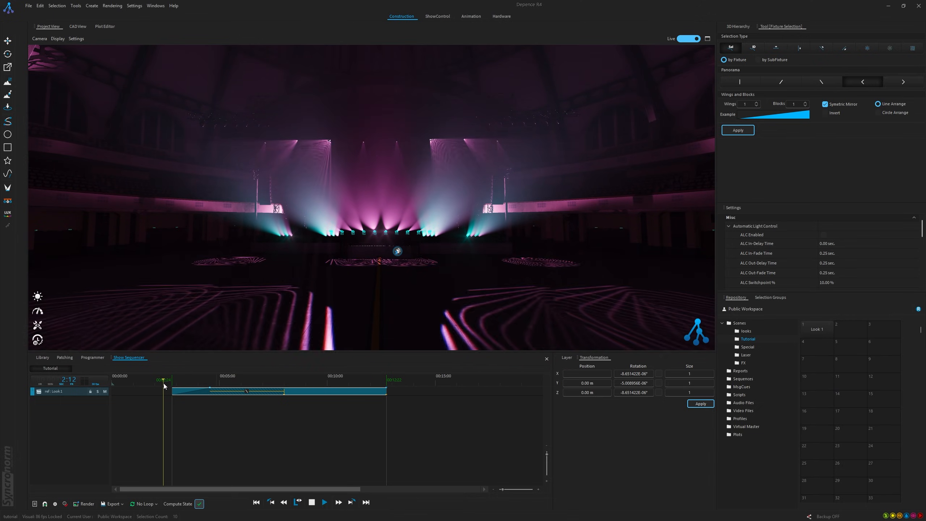
pyautogui.press('space')
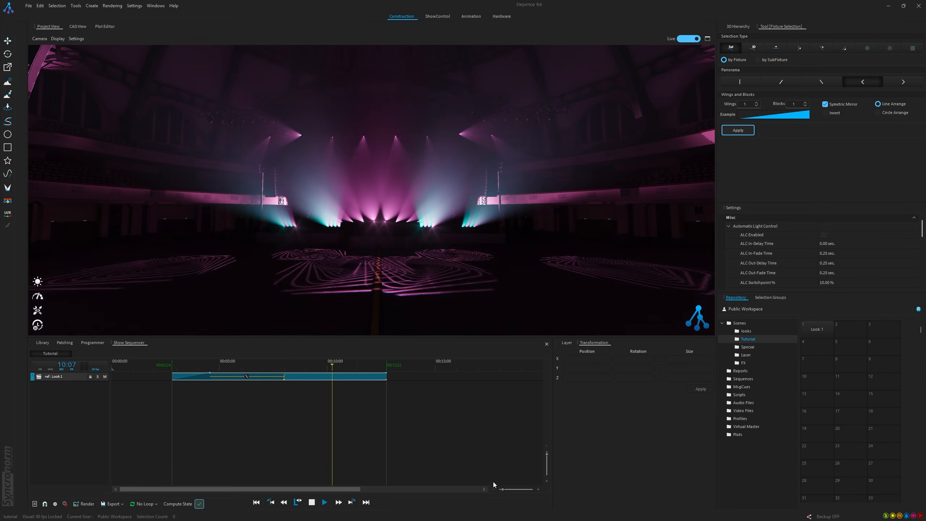
# - Delete the "Look 1" scene track from the Tutorial sequence
pyautogui.moveTo(503, 489); pyautogui.dragTo(505, 489)
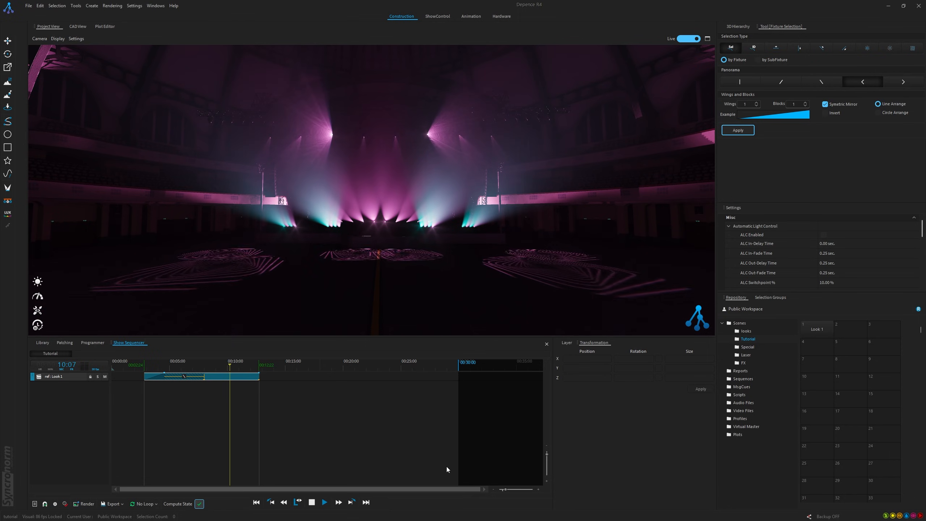
pyautogui.rightClick(63, 377)
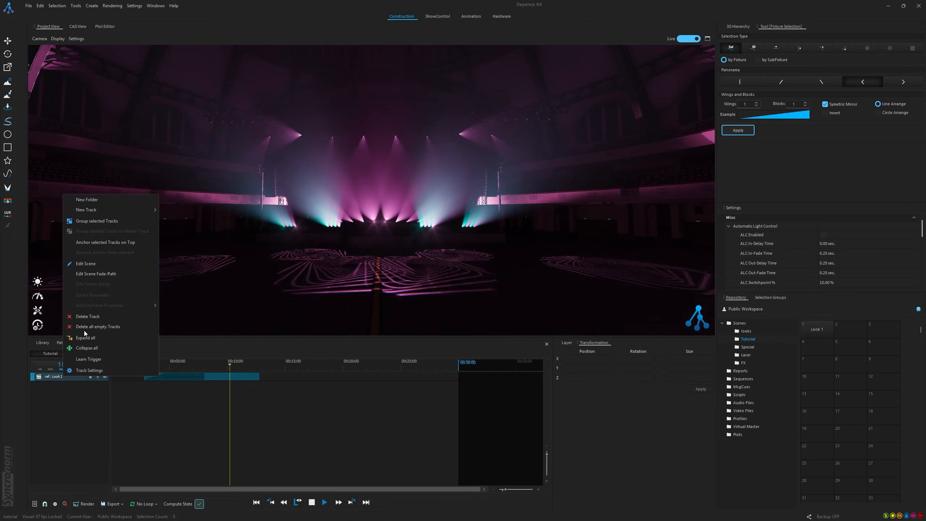
pyautogui.click(89, 316)
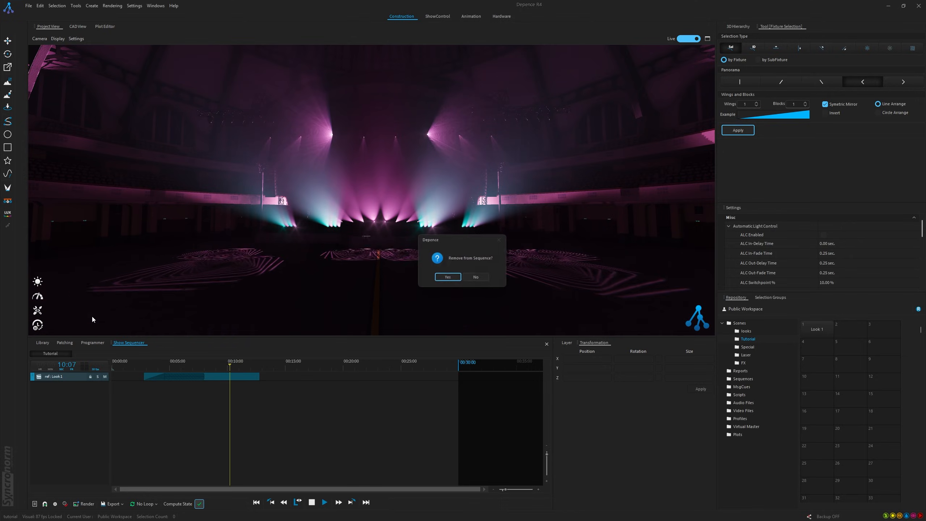
pyautogui.click(447, 278)
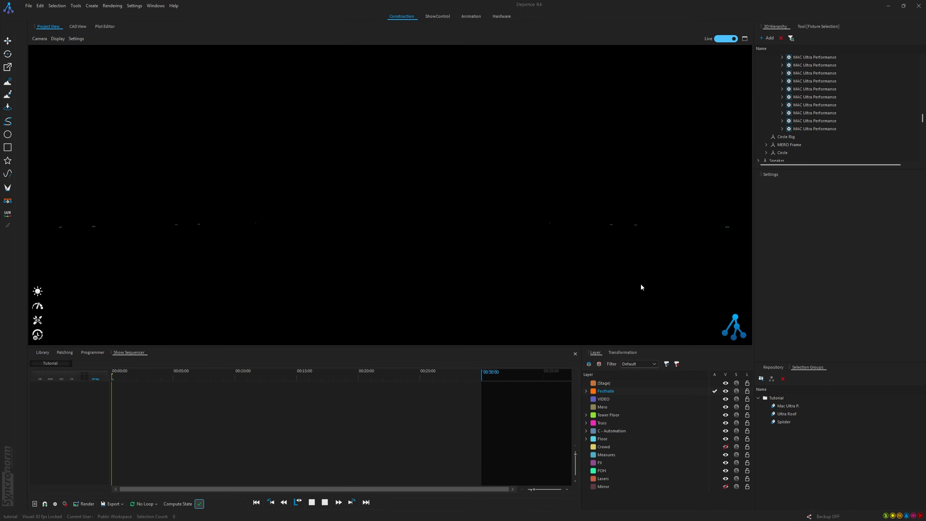
# - Select the Mac Ultra P. selection group and add it to the Tutorial sequence as its own track
pyautogui.click(788, 406)
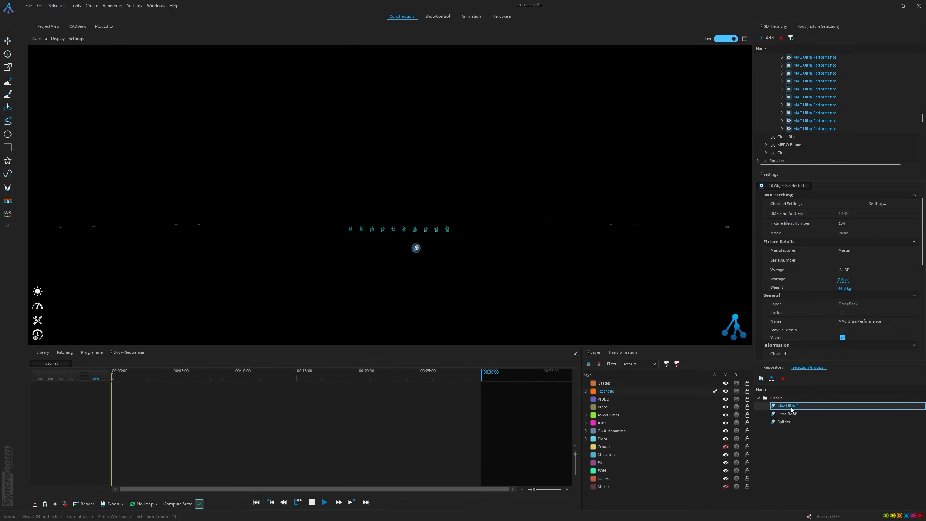
pyautogui.moveTo(793, 406); pyautogui.dragTo(371, 405)
pyautogui.moveTo(68, 409); pyautogui.dragTo(68, 408)
# - Switch on the Mac Ultra P. fixtures, tilt them toward the audience, fan Pan from 43% to 56% and colour them cyan
pyautogui.click(92, 352)
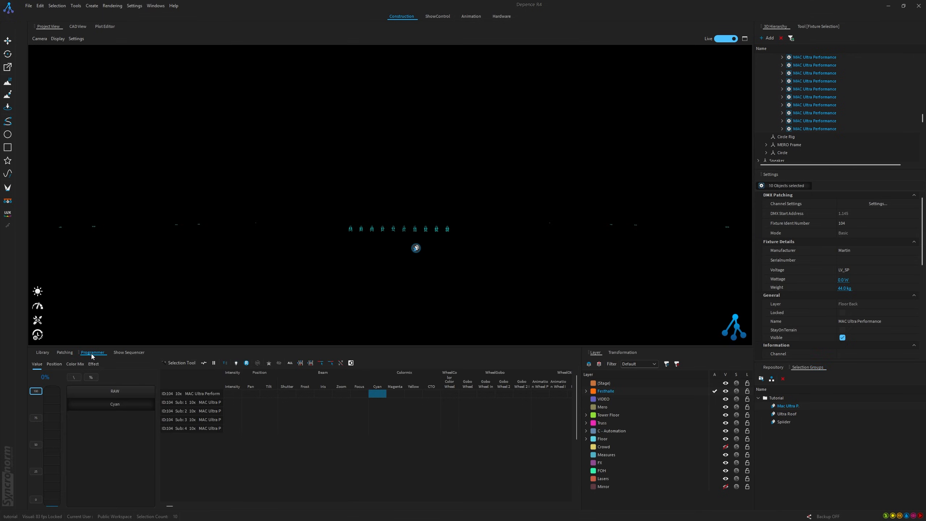
pyautogui.click(236, 363)
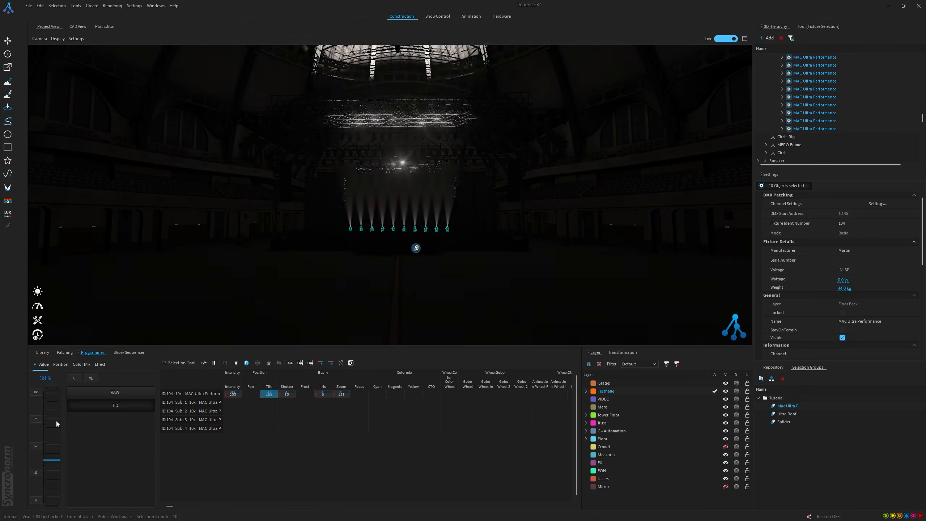
pyautogui.moveTo(55, 436); pyautogui.dragTo(56, 439)
pyautogui.click(250, 394)
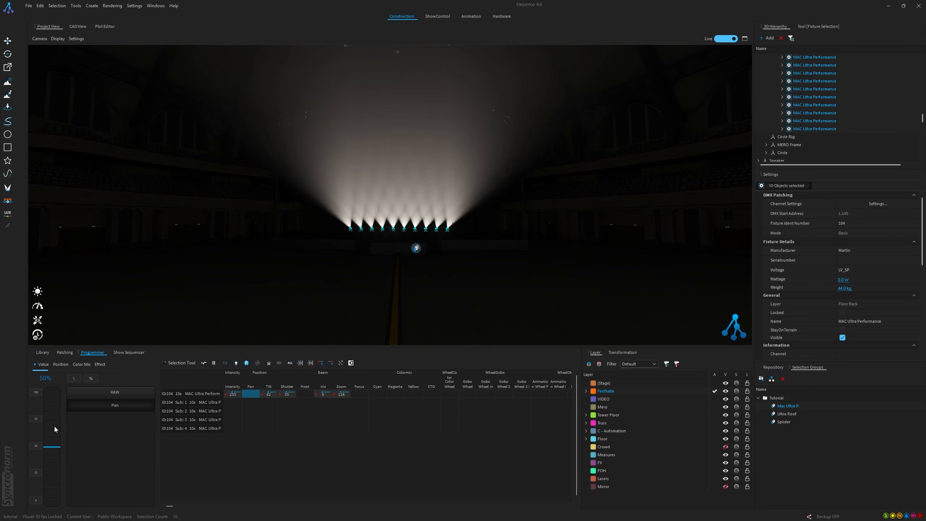
pyautogui.moveTo(55, 427); pyautogui.dragTo(54, 436, button='right')
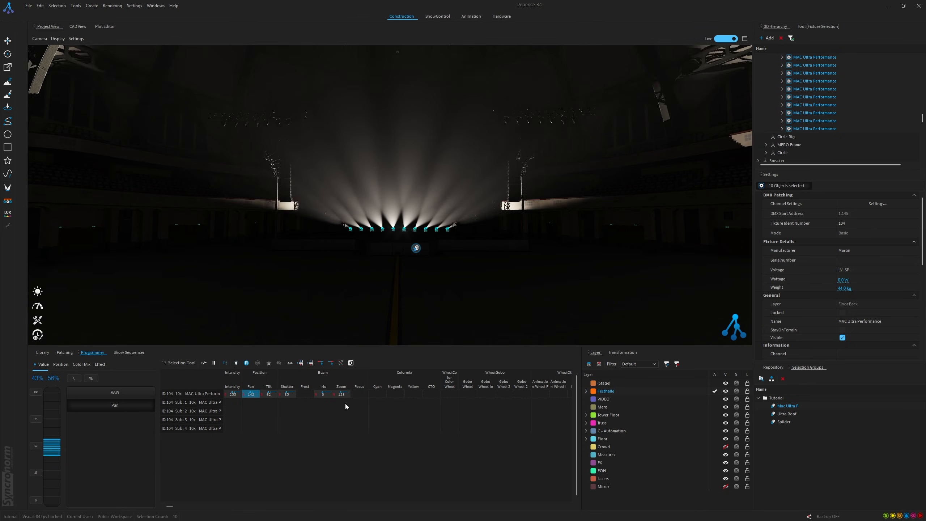
pyautogui.click(403, 374)
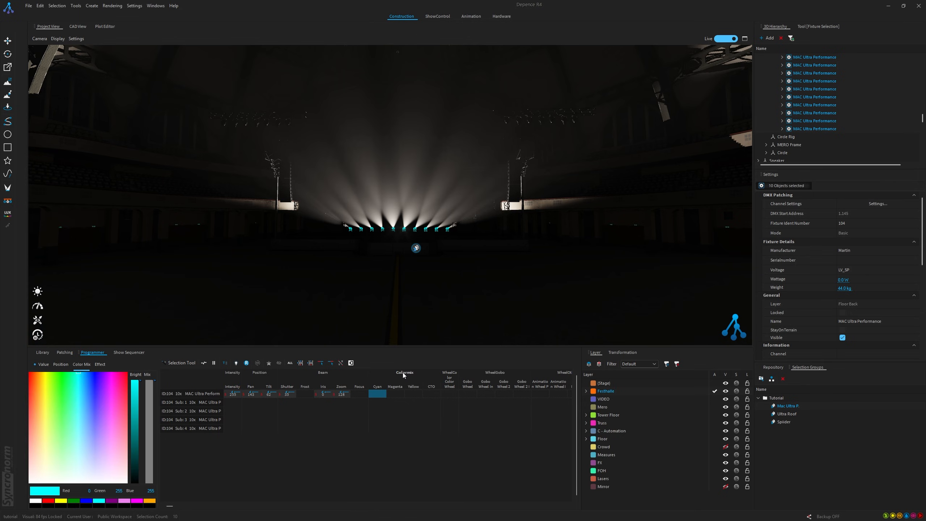
pyautogui.doubleClick(403, 373)
# - Store the cyan look as a clip with a 2.67 s fade-in on the Mac Ultra P. track, and play it with the programmer released
pyautogui.click(124, 352)
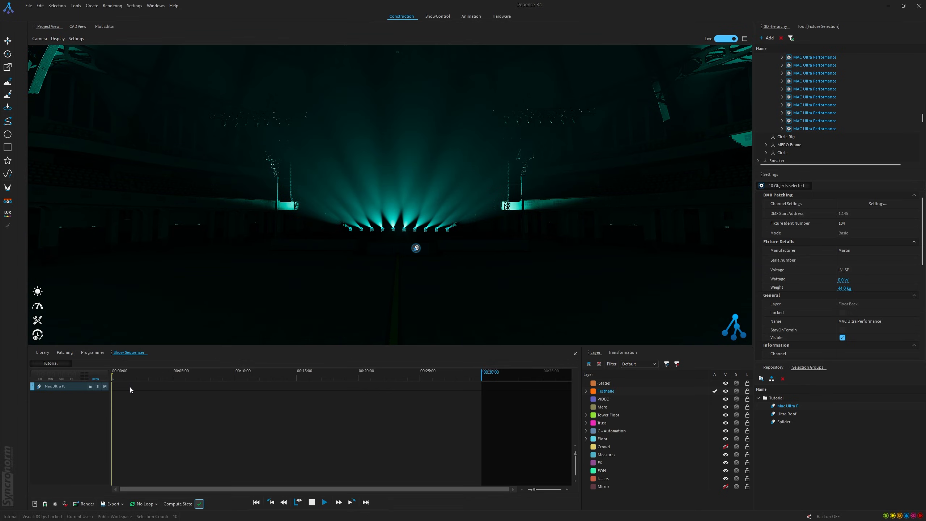
pyautogui.click(92, 352)
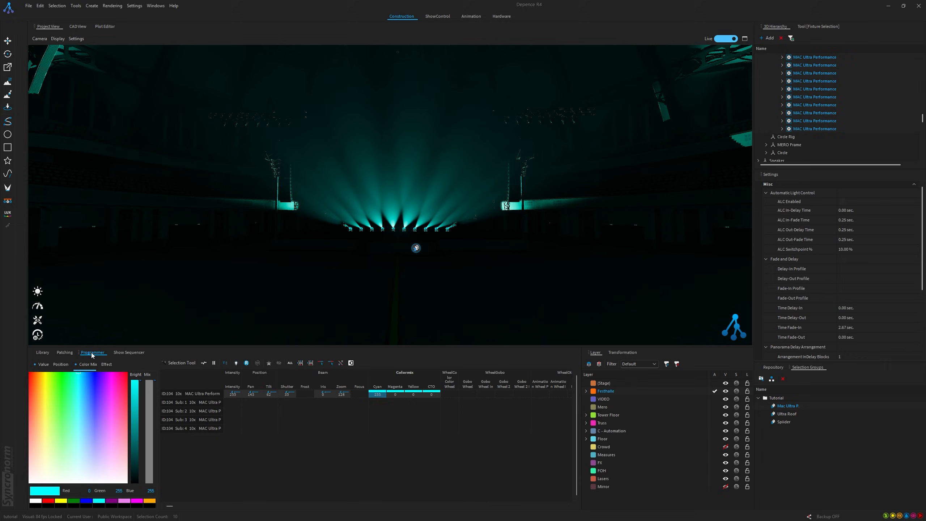
pyautogui.click(249, 363)
pyautogui.click(138, 351)
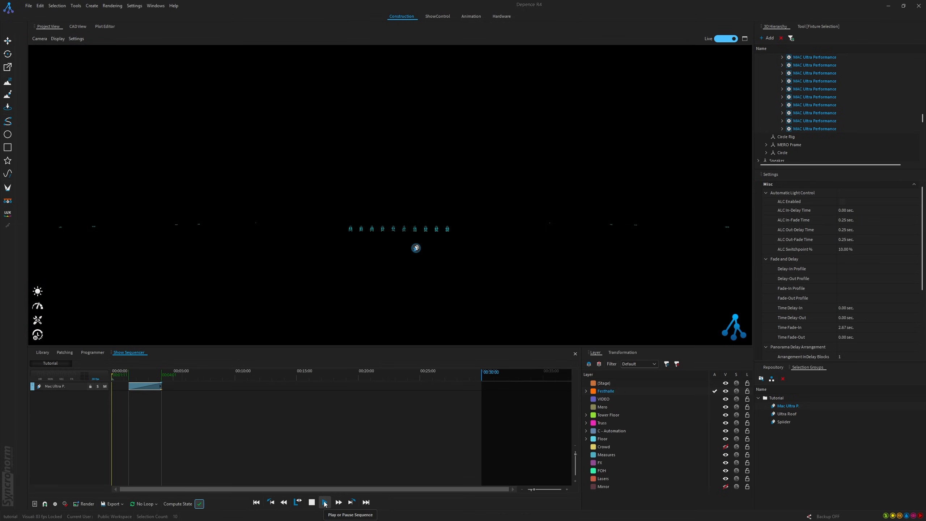
pyautogui.click(325, 502)
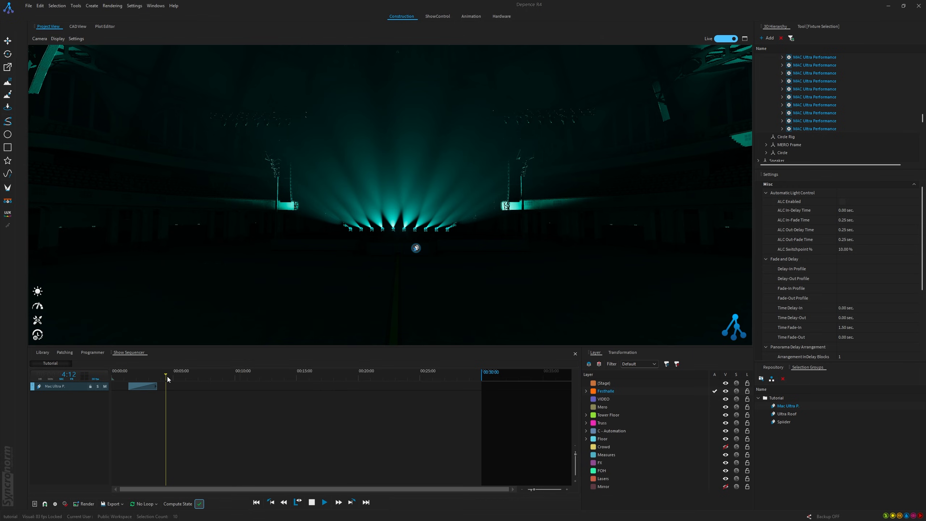
# - Set the fixtures' Zoom to 100% and store it as a second Mac Ultra P. clip from 7:17 to 10:00
pyautogui.click(92, 351)
pyautogui.moveTo(52, 392); pyautogui.dragTo(49, 457)
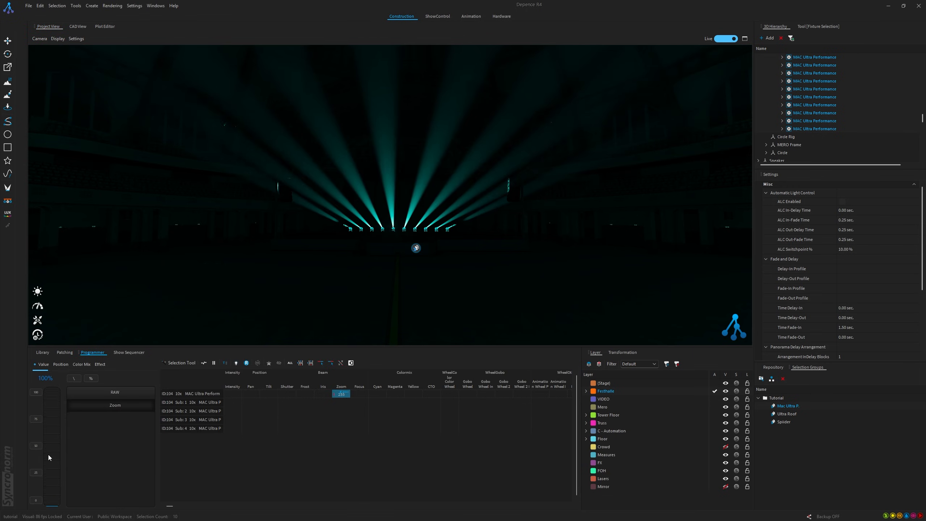
pyautogui.click(130, 352)
# - Return to the start of the Tutorial sequence and play through both Mac Ultra P. clips
pyautogui.click(127, 378)
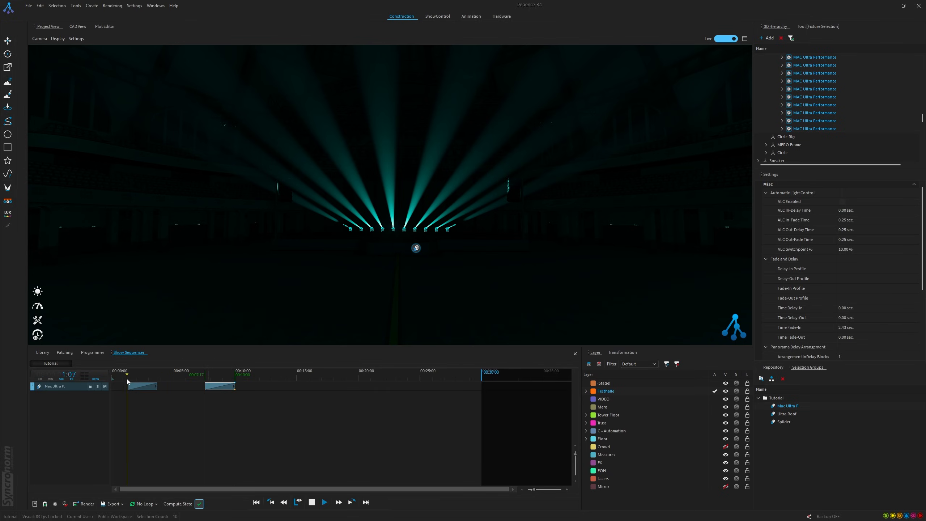
pyautogui.moveTo(127, 381); pyautogui.dragTo(109, 380)
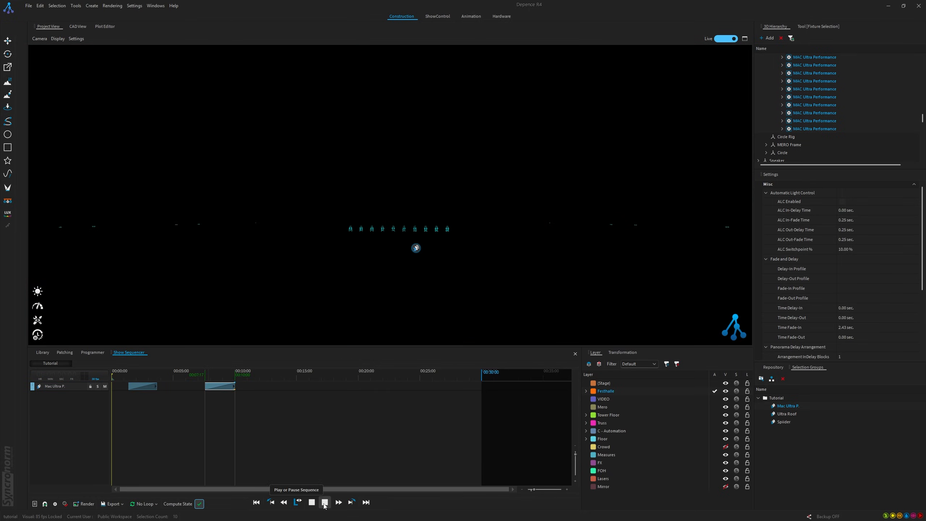
pyautogui.click(324, 503)
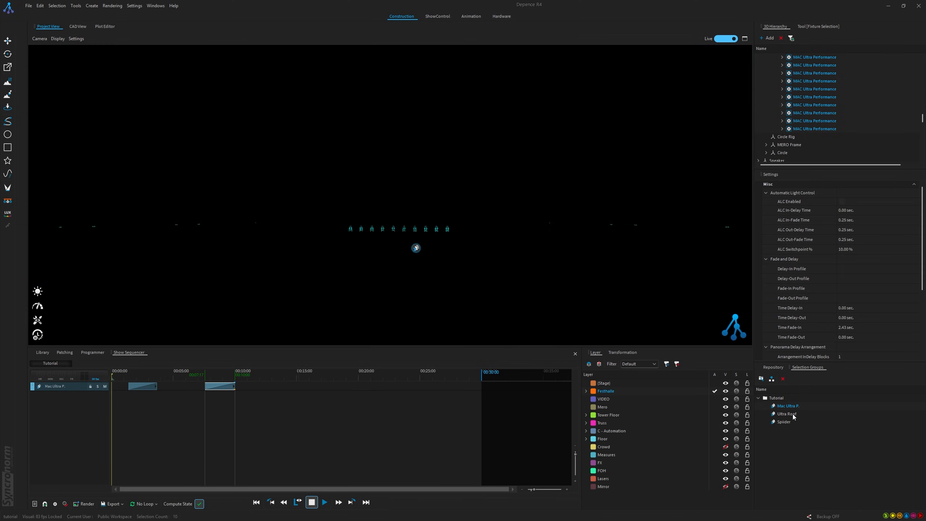
# - Add the Spiider selection group as a second sequence track and switch its fixtures on with Tilt at 22%
pyautogui.click(788, 422)
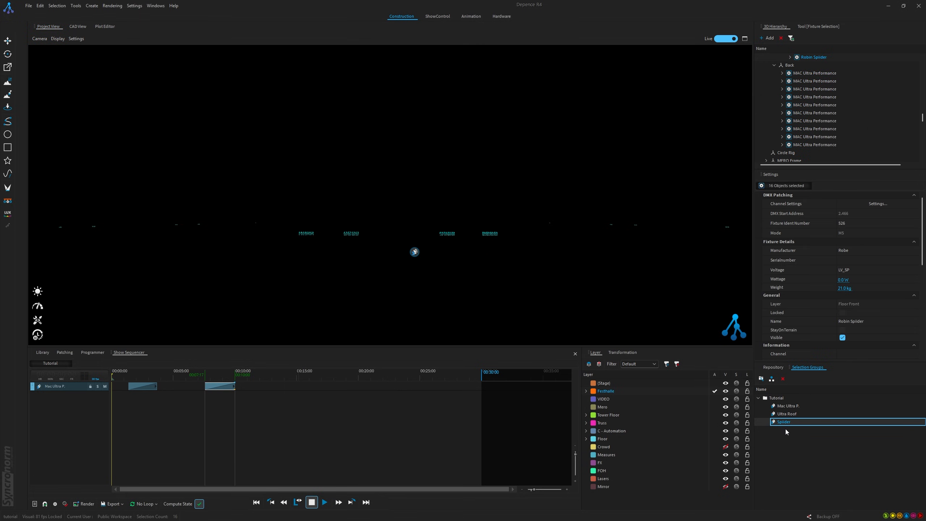
pyautogui.moveTo(489, 405); pyautogui.dragTo(69, 408)
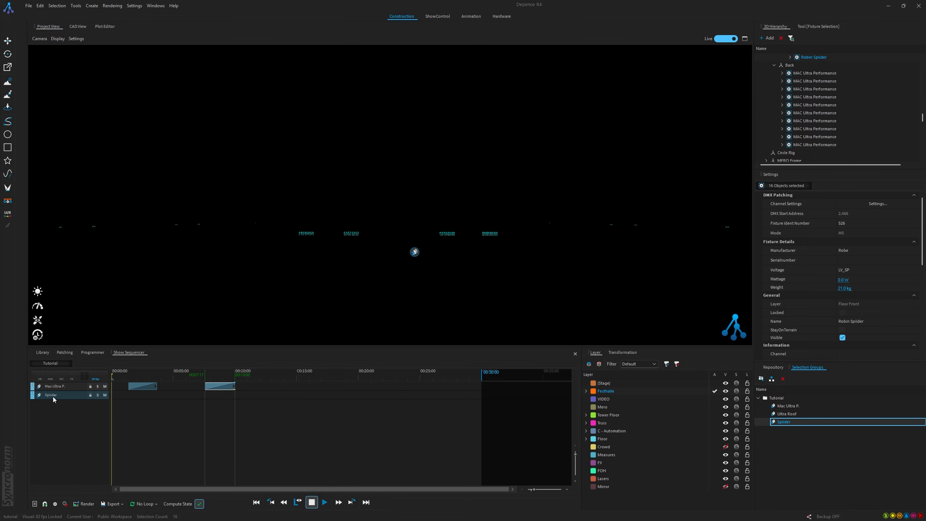
pyautogui.click(92, 352)
pyautogui.click(236, 362)
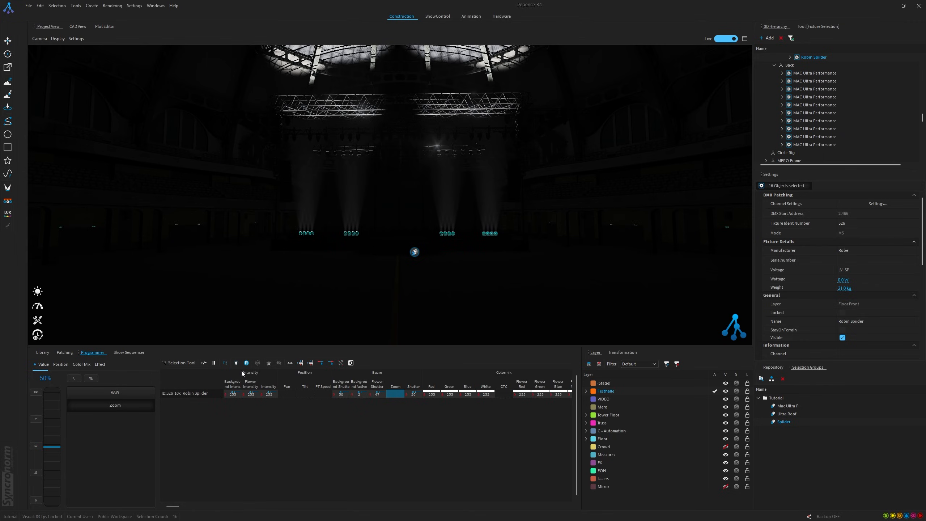
pyautogui.click(305, 393)
pyautogui.moveTo(52, 422); pyautogui.dragTo(60, 455)
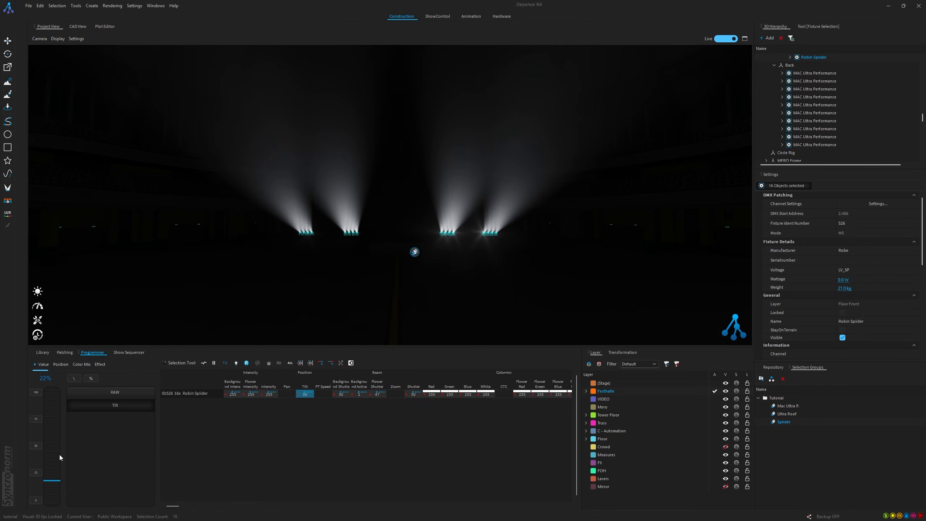
# - Switch to the ShowControl workspace to have the sequencer and the programmer open together
pyautogui.click(128, 352)
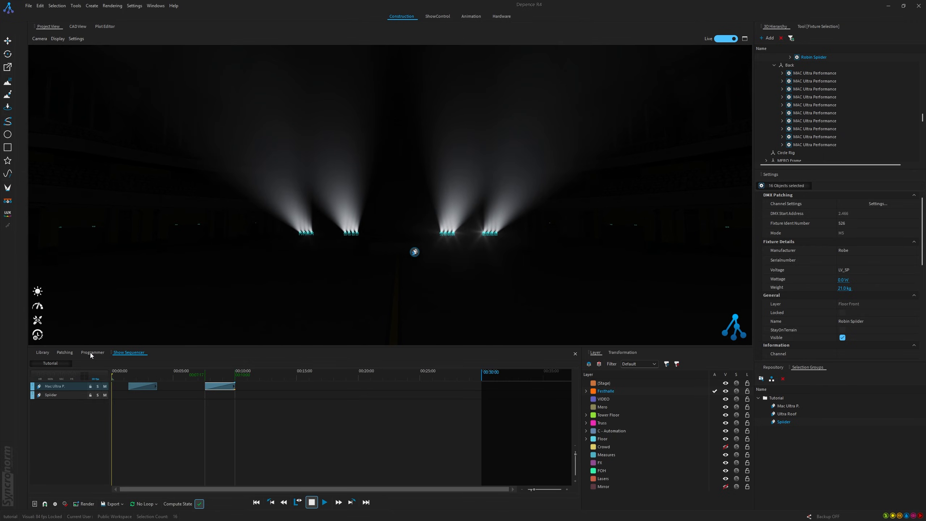
pyautogui.click(90, 352)
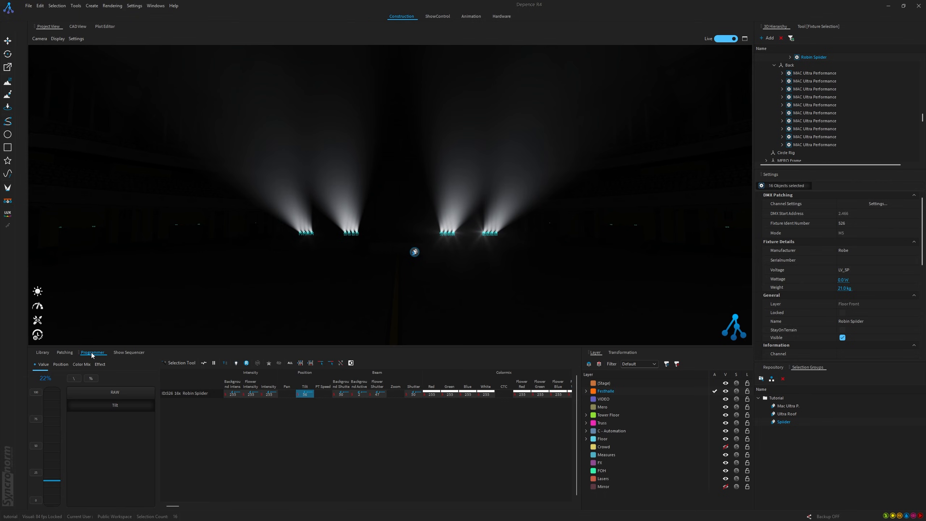
pyautogui.click(130, 352)
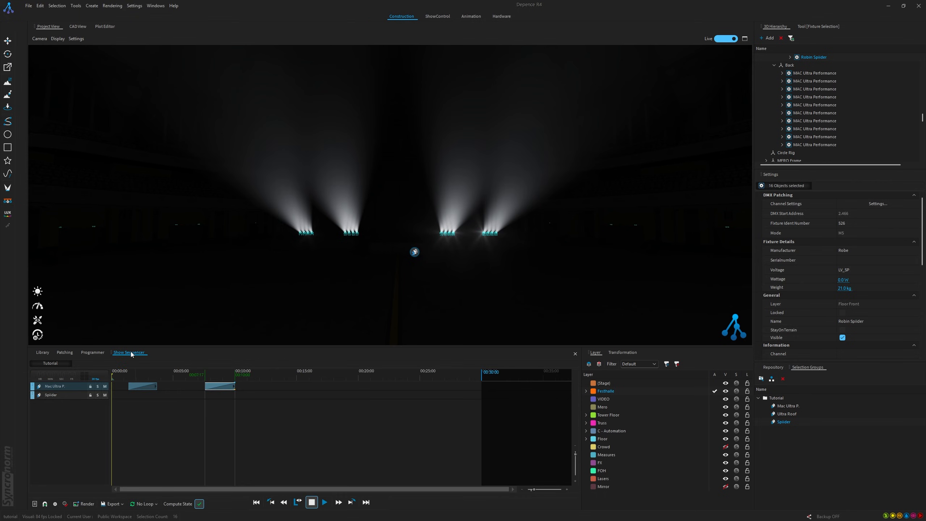
pyautogui.click(436, 16)
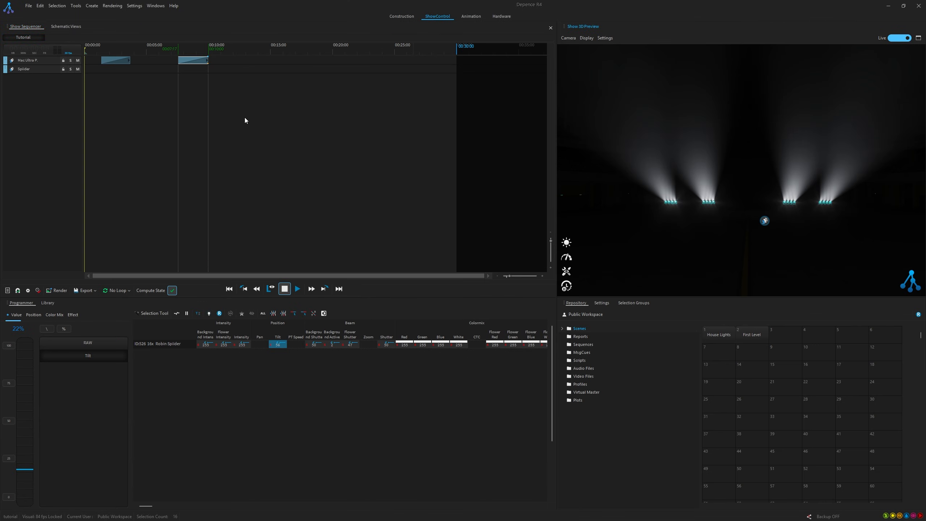
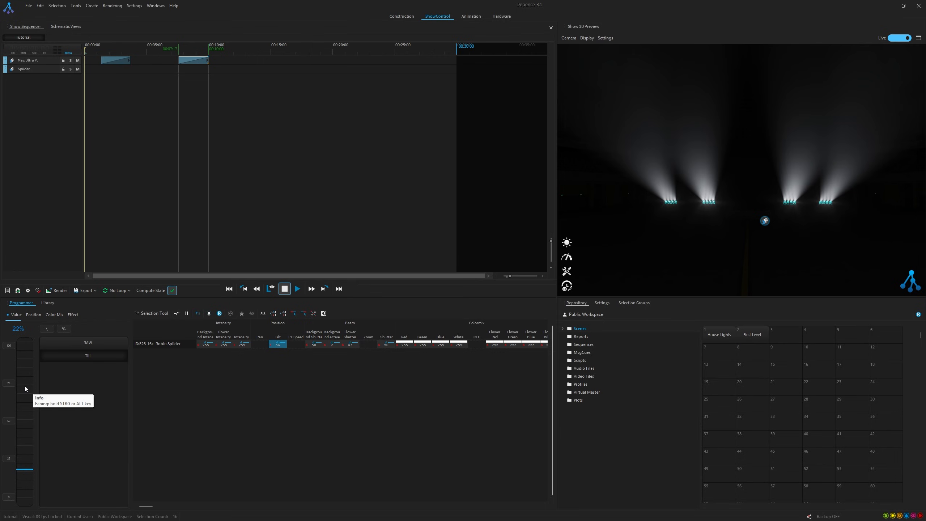
# - Adjust the Spiider fixtures' Tilt, fan Pan from 44% to 56%, and store the look as a short clip near the start of their track
pyautogui.moveTo(25, 386)
pyautogui.mouseDown()
pyautogui.moveTo(42, 390)
pyautogui.moveTo(26, 387)
pyautogui.mouseUp()
pyautogui.click(254, 345)
pyautogui.click(278, 345)
pyautogui.click(256, 347)
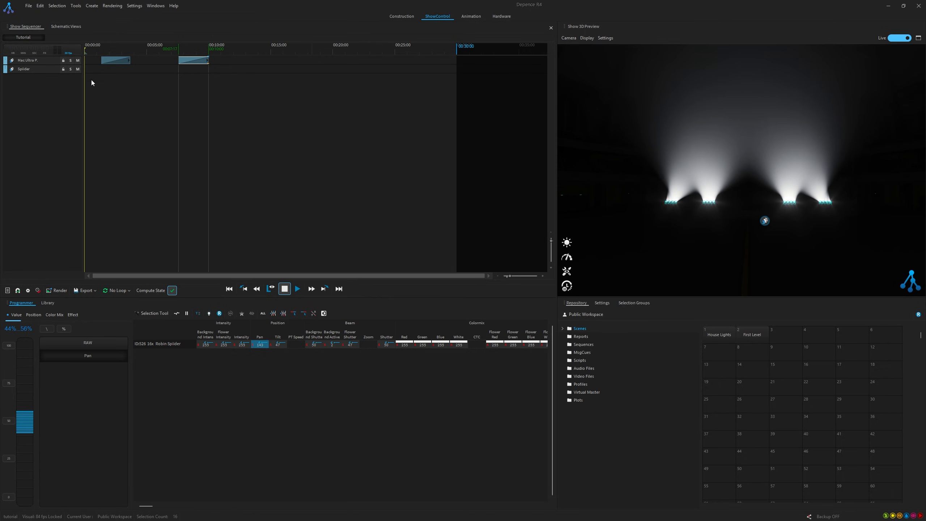
pyautogui.moveTo(91, 69); pyautogui.dragTo(108, 69)
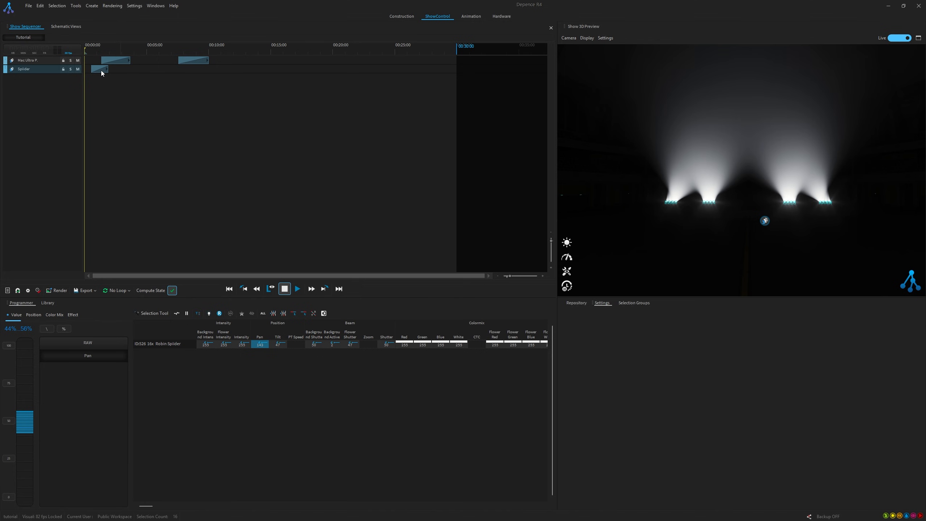
# - Extract the Position parameter of the Spiider track into its own sub-track
pyautogui.rightClick(40, 69)
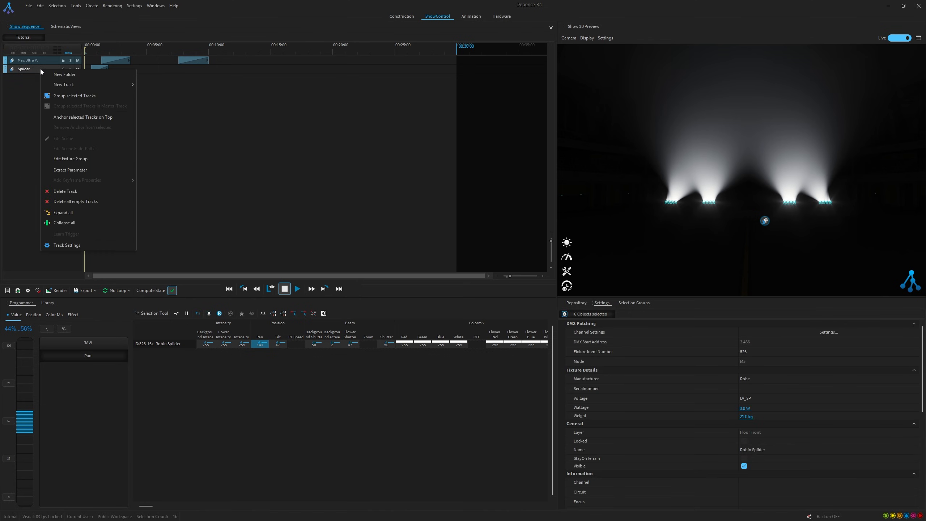
pyautogui.click(101, 171)
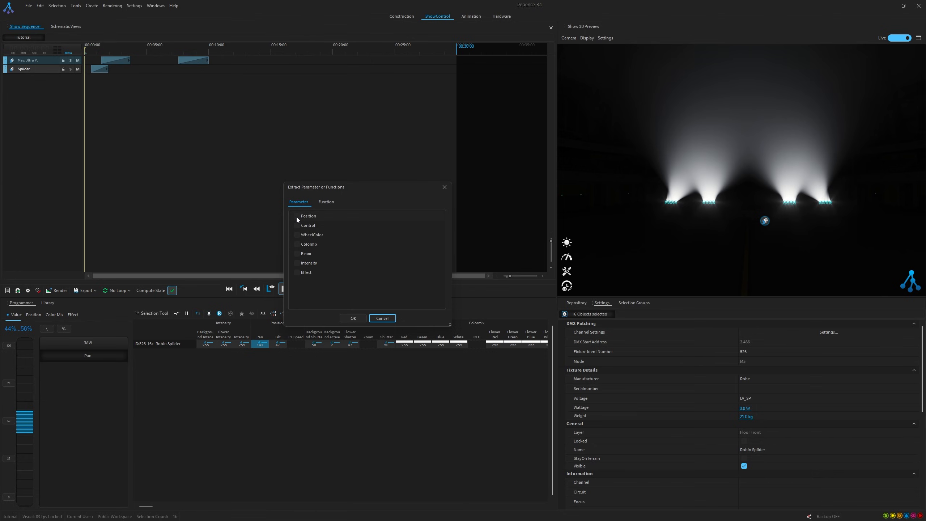
pyautogui.click(297, 217)
pyautogui.click(353, 318)
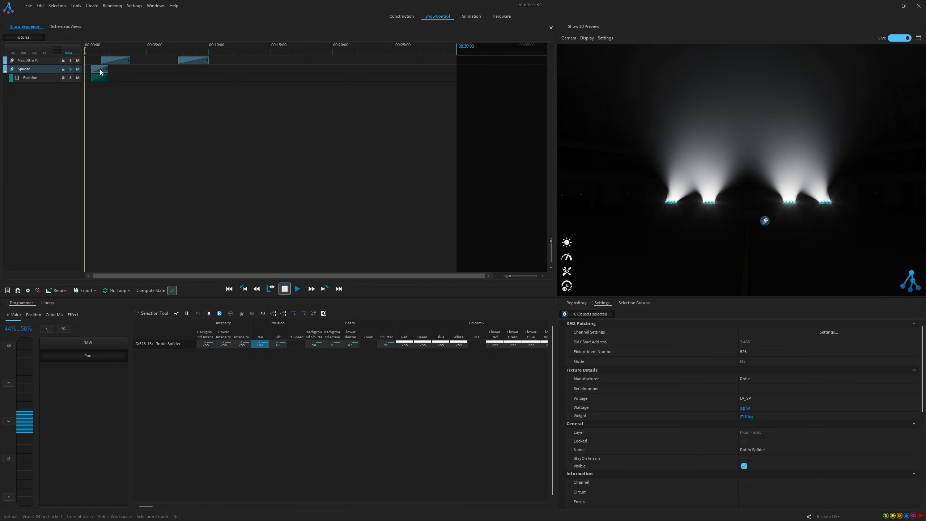
# - Move the Position clip to about 13 s and the Spiider clip to about 14.5 s, and play them with the programmer released
pyautogui.click(44, 78)
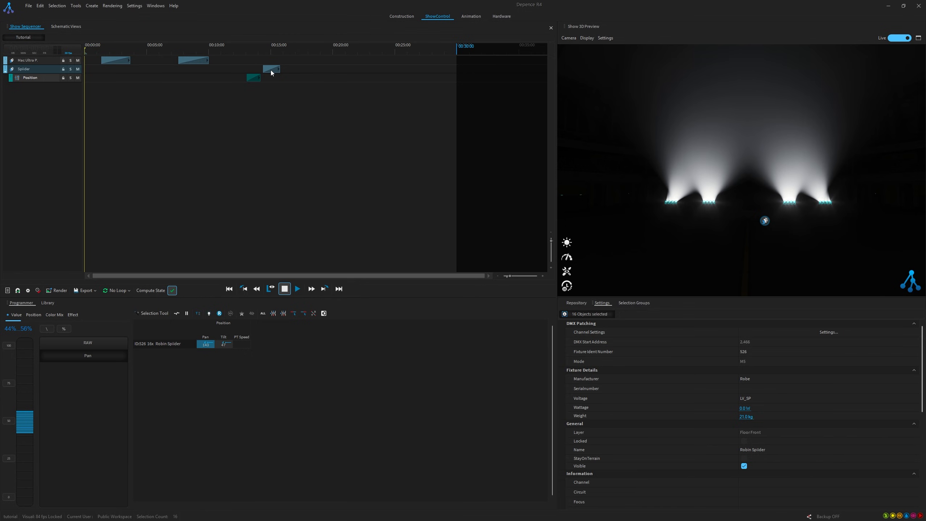
pyautogui.click(219, 313)
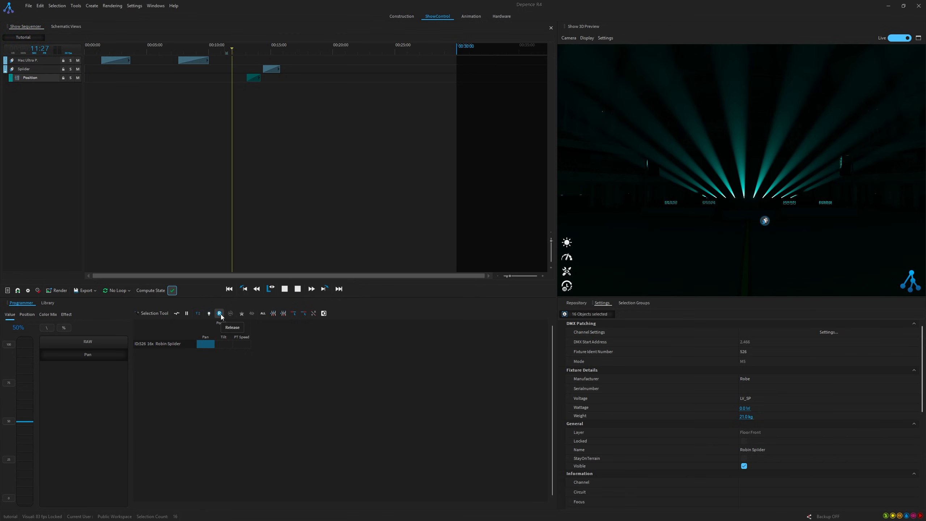
pyautogui.click(297, 289)
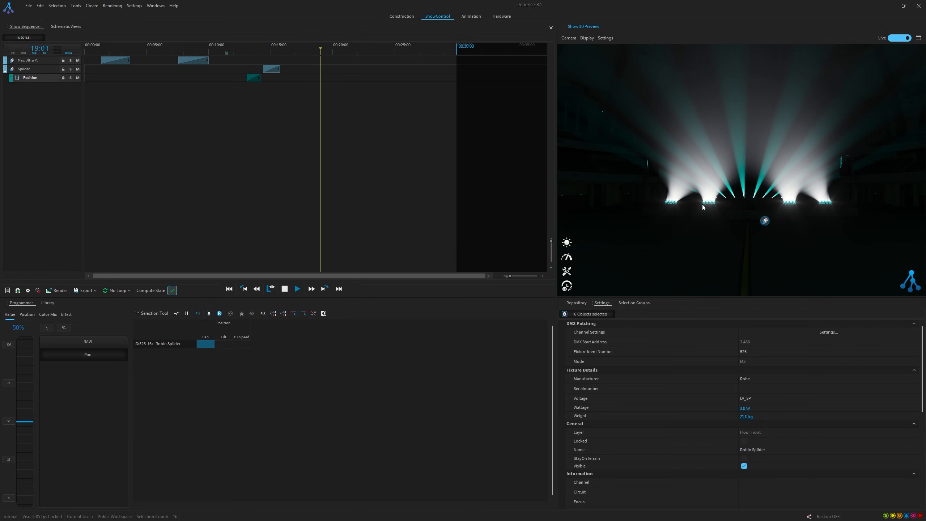
# - Stop playback, then move the Spiider Position clip to the start of the timeline and the Spiider clip to about 5 s
pyautogui.press('space')
pyautogui.moveTo(253, 78); pyautogui.dragTo(91, 79)
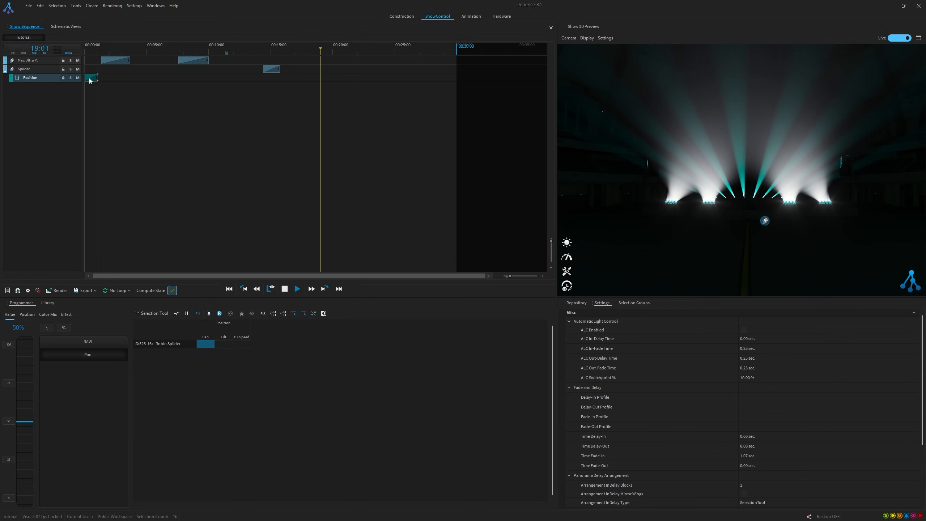
pyautogui.click(272, 73)
pyautogui.moveTo(273, 73); pyautogui.dragTo(156, 75)
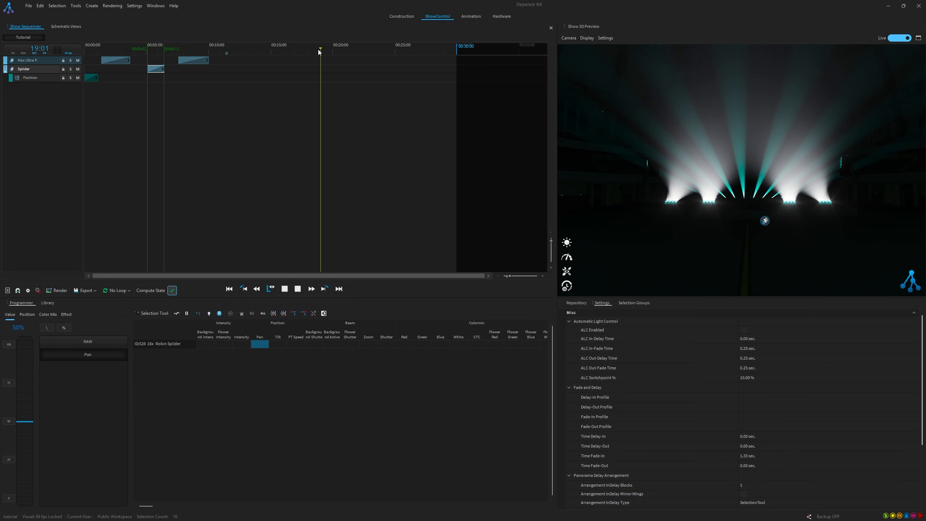
# - Color the Spiider fixtures violet, store the look as a clip from about 10.5 to 13.5 s, and play the sequence from the start
pyautogui.click(28, 70)
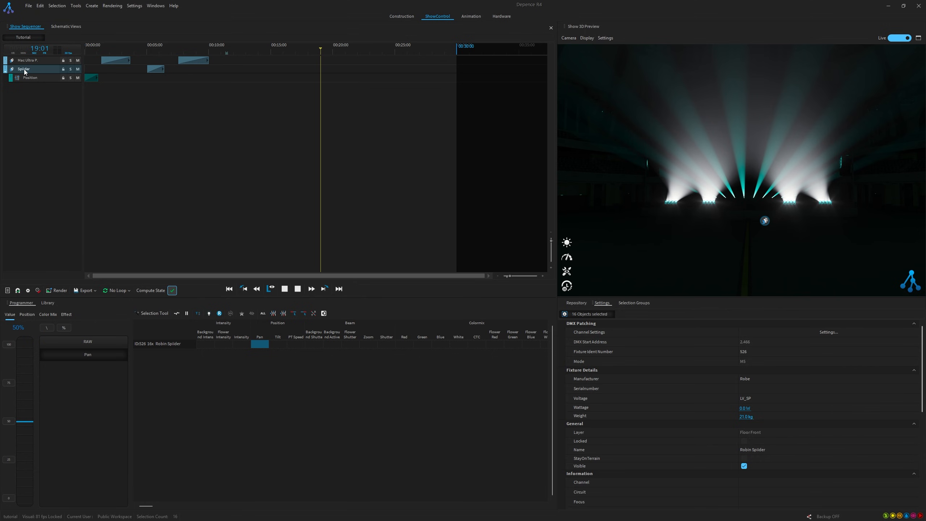
pyautogui.click(477, 325)
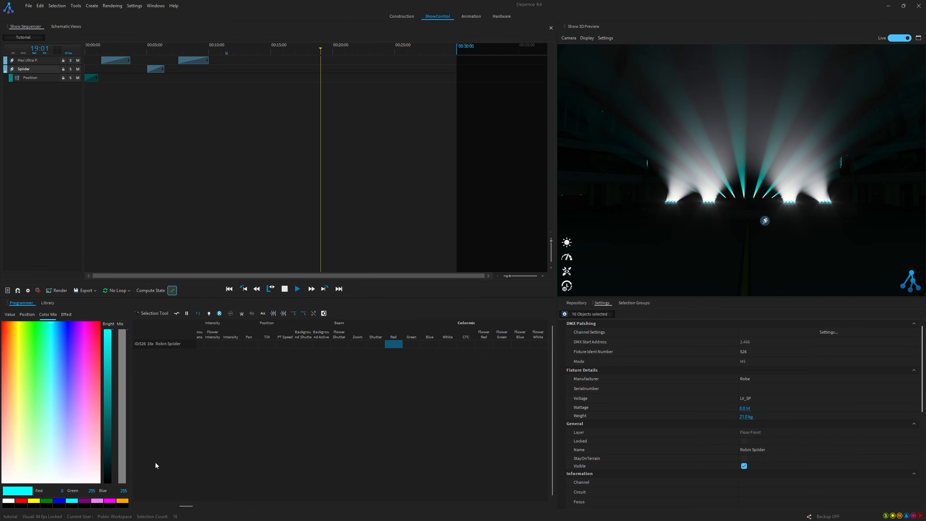
pyautogui.click(96, 501)
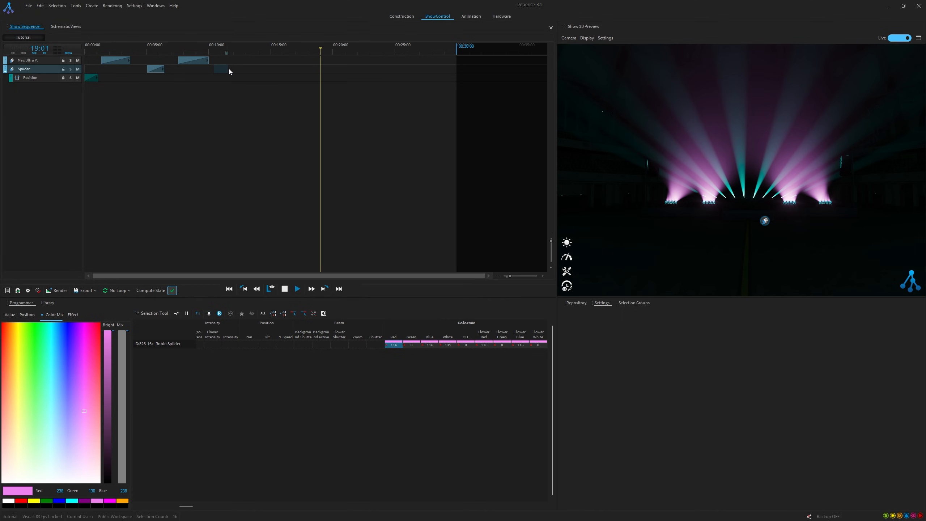
pyautogui.moveTo(249, 70)
pyautogui.mouseDown()
pyautogui.moveTo(167, 43)
pyautogui.moveTo(75, 42)
pyautogui.mouseUp()
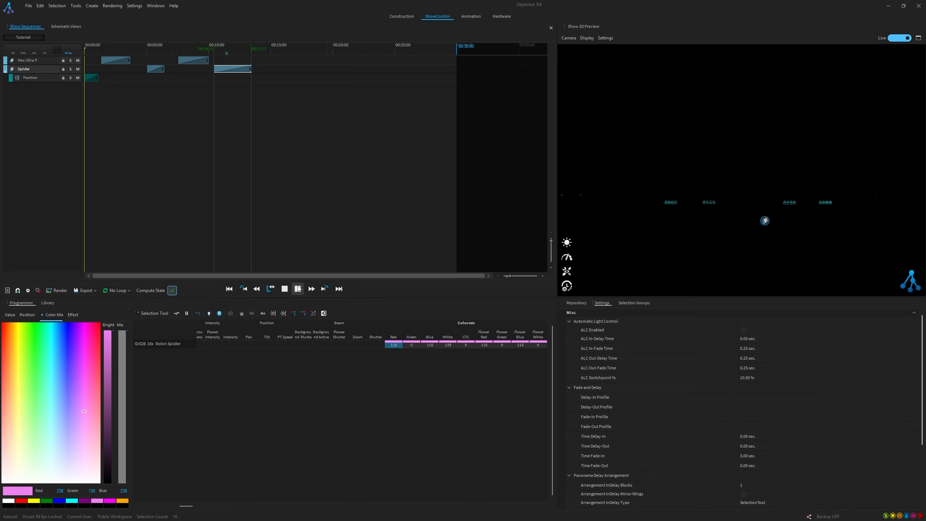
pyautogui.click(298, 289)
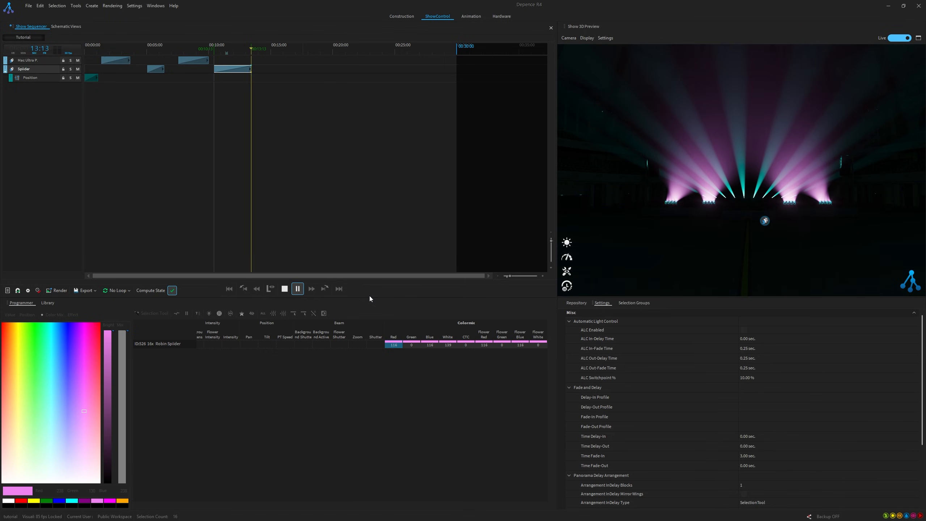
# - Stop playback and add the Ultra Roof selection group to the sequencer as a new track
pyautogui.click(634, 303)
pyautogui.click(609, 350)
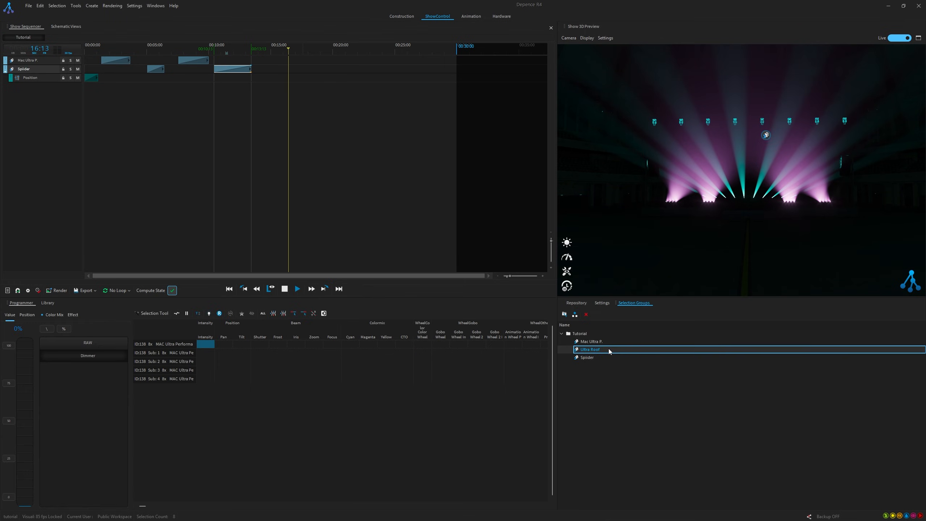
pyautogui.press('space')
pyautogui.moveTo(589, 350); pyautogui.dragTo(40, 136)
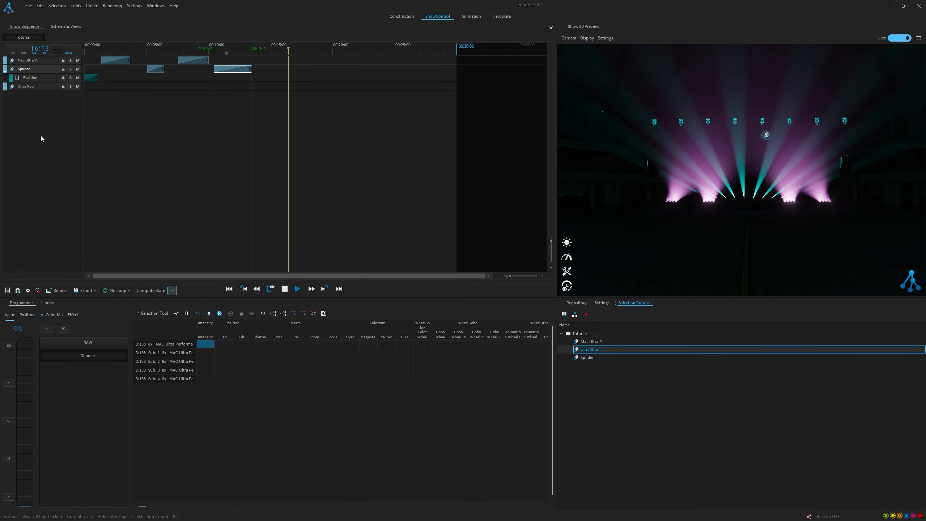
# - Create two track folders in the sequencer named Fixtures Roof and Fixtures Floor
pyautogui.click(30, 99)
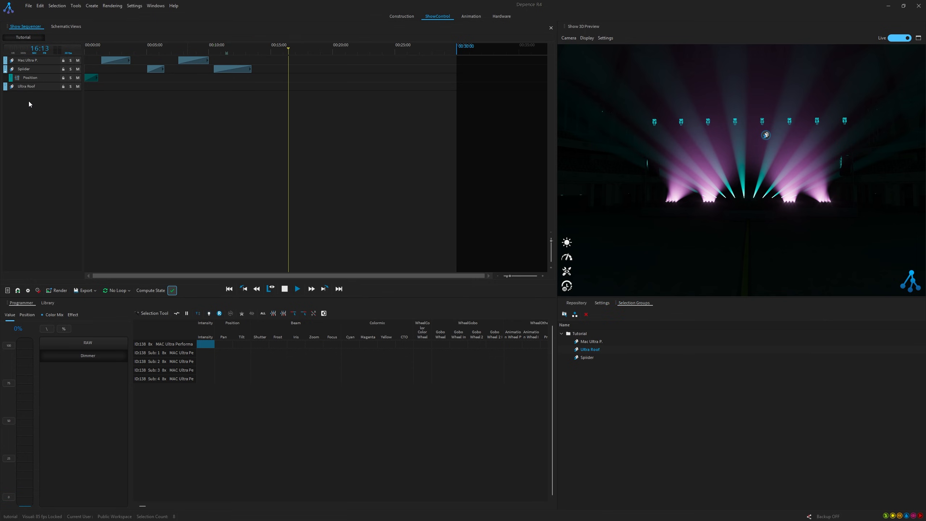
pyautogui.rightClick(29, 101)
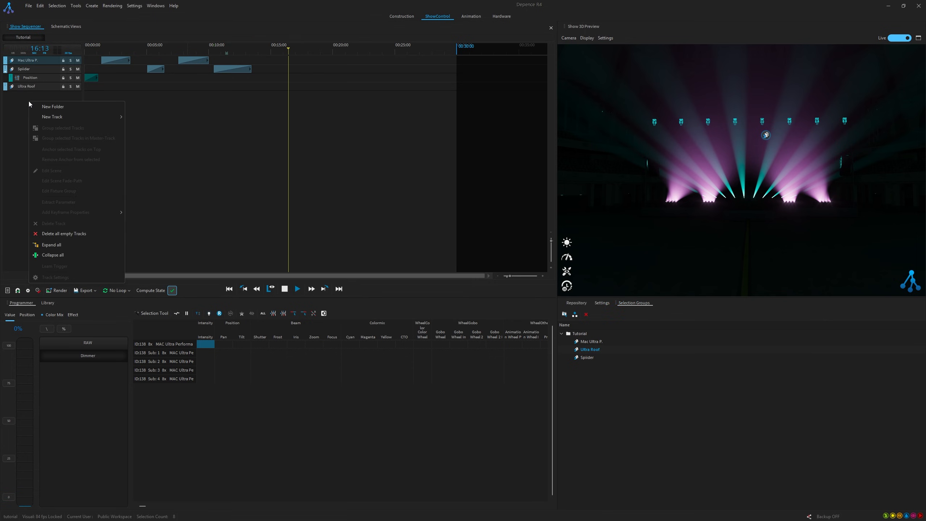
pyautogui.click(78, 108)
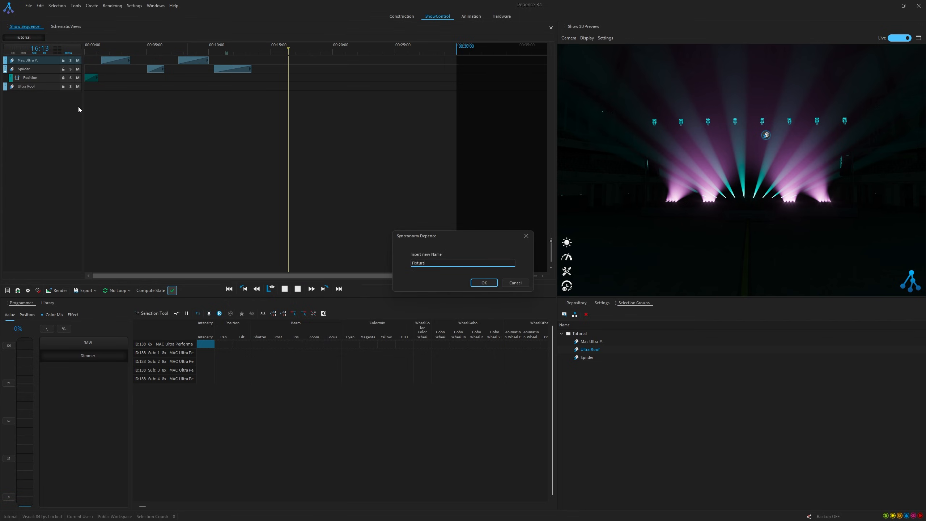
pyautogui.write('Fixtures Roof')
pyautogui.press('Return')
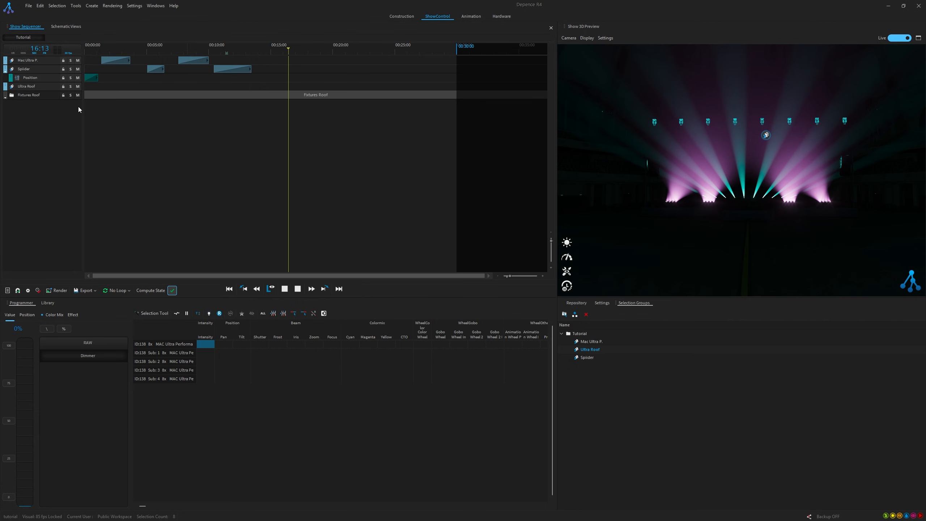
pyautogui.rightClick(46, 127)
pyautogui.click(64, 134)
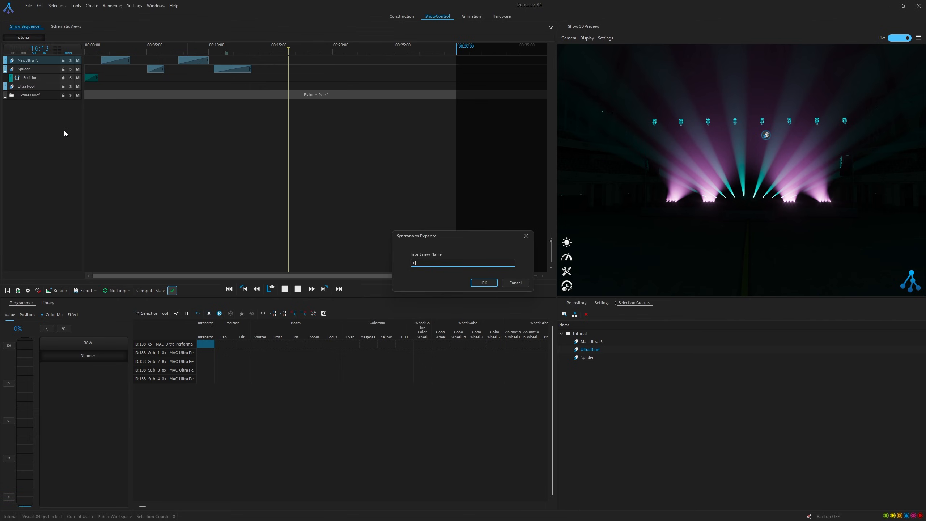
pyautogui.write('Fixtures Floor')
pyautogui.press('Return')
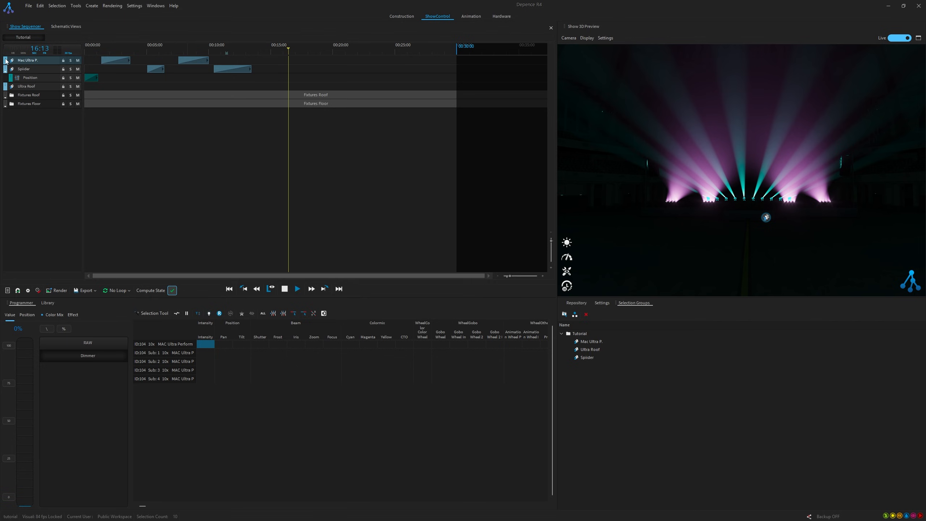
# - Move the Mac Ultra P. and Spiider tracks into the Fixtures Floor folder and the Ultra Roof track into Fixtures Roof
pyautogui.moveTo(6, 61); pyautogui.dragTo(15, 106)
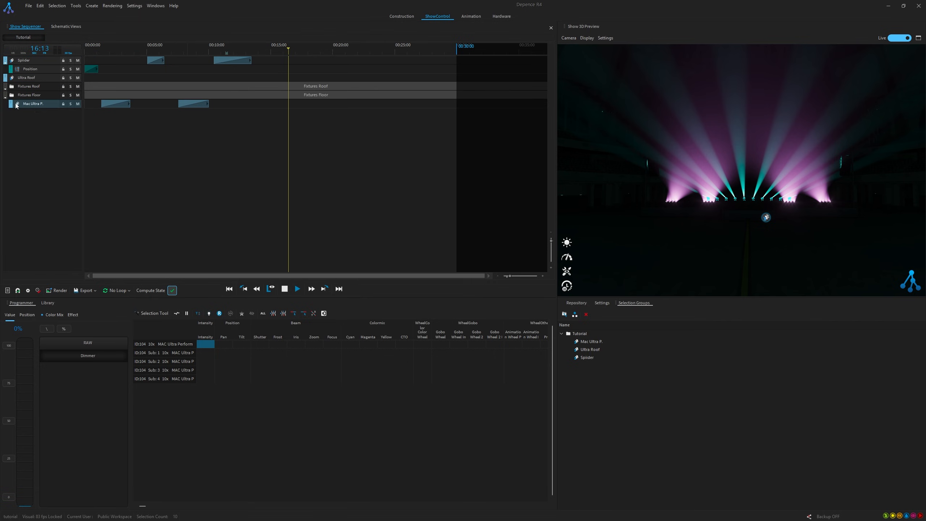
pyautogui.moveTo(5, 60); pyautogui.dragTo(16, 106)
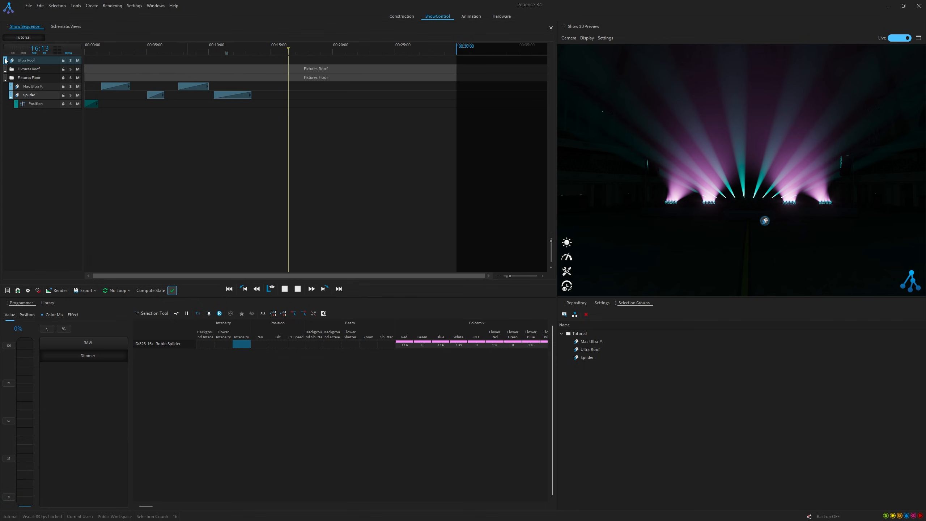
pyautogui.moveTo(5, 60); pyautogui.dragTo(5, 71)
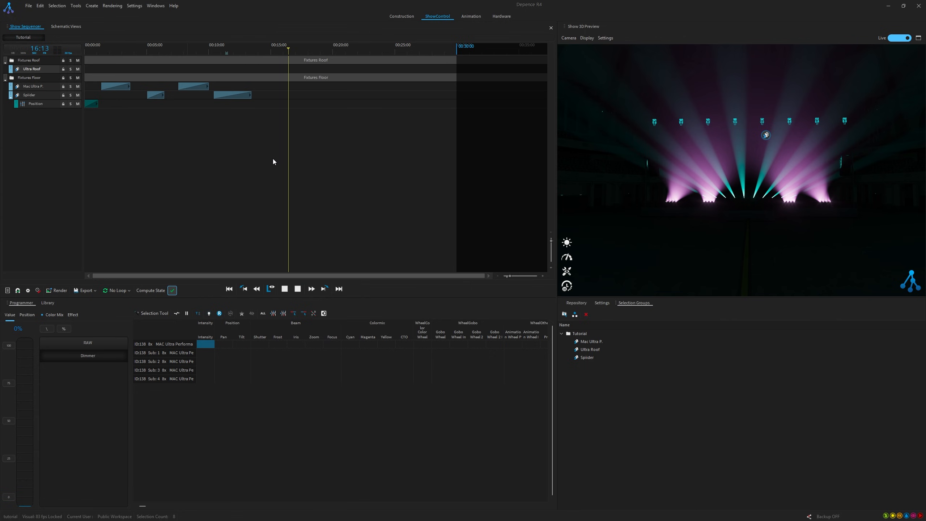
# - Light the Ultra Roof fixtures with Tilt at about 17% and Pan fanned from 42% to 56%, and store the look from about 7 to 12 s
pyautogui.click(209, 313)
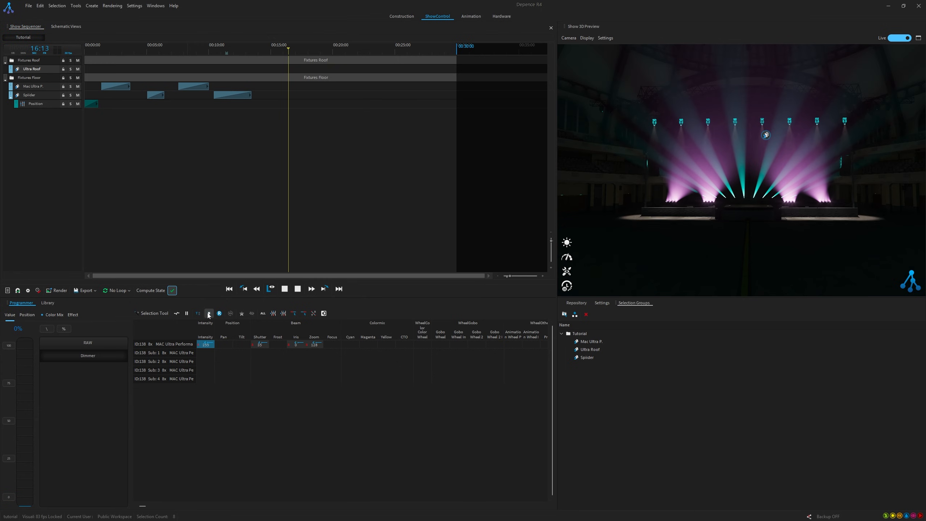
pyautogui.click(240, 344)
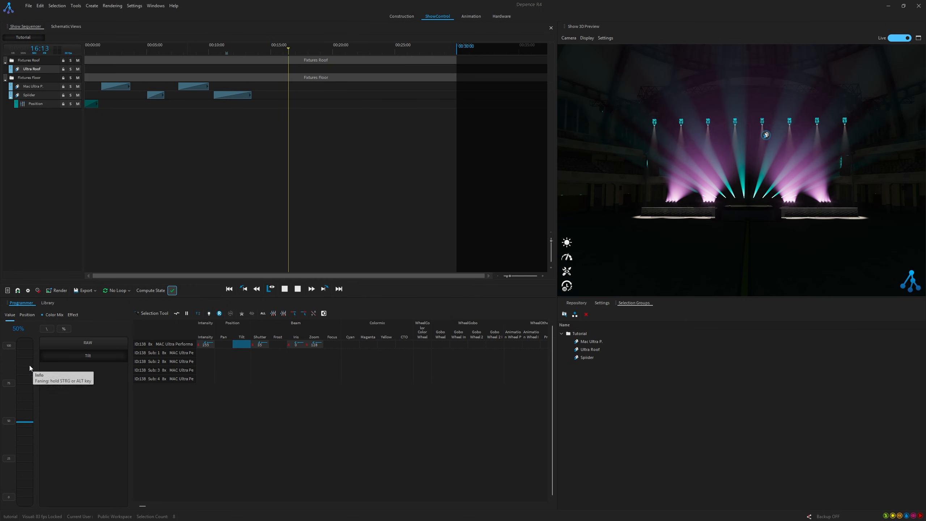
pyautogui.moveTo(29, 365); pyautogui.dragTo(29, 424)
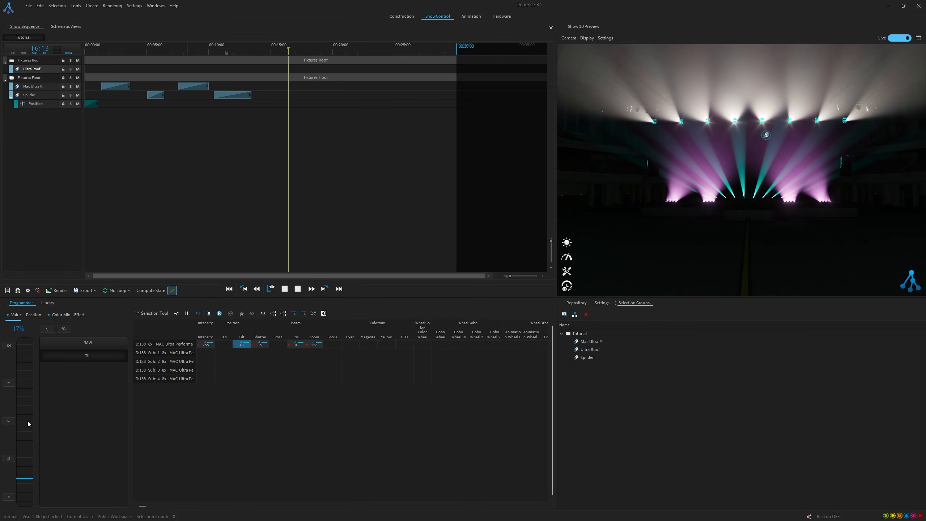
pyautogui.click(221, 345)
pyautogui.moveTo(25, 376); pyautogui.dragTo(26, 389, button='right')
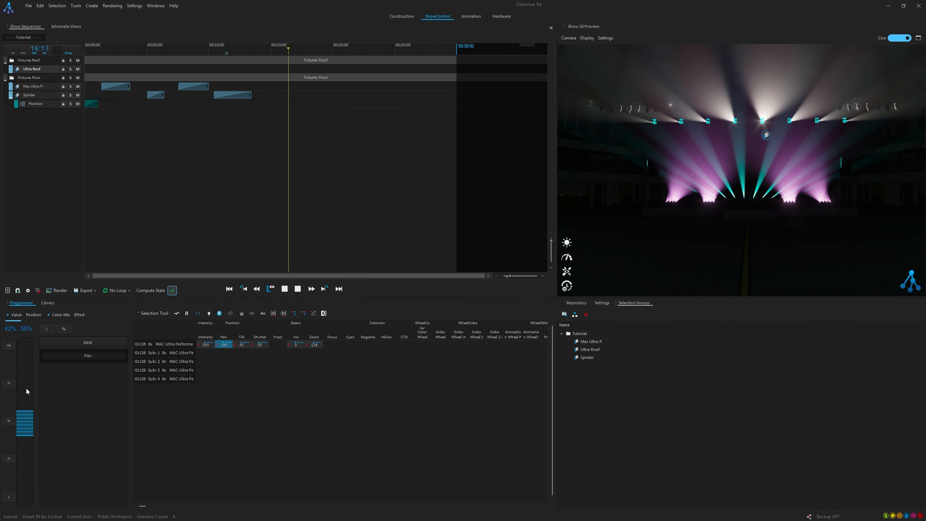
pyautogui.click(175, 69)
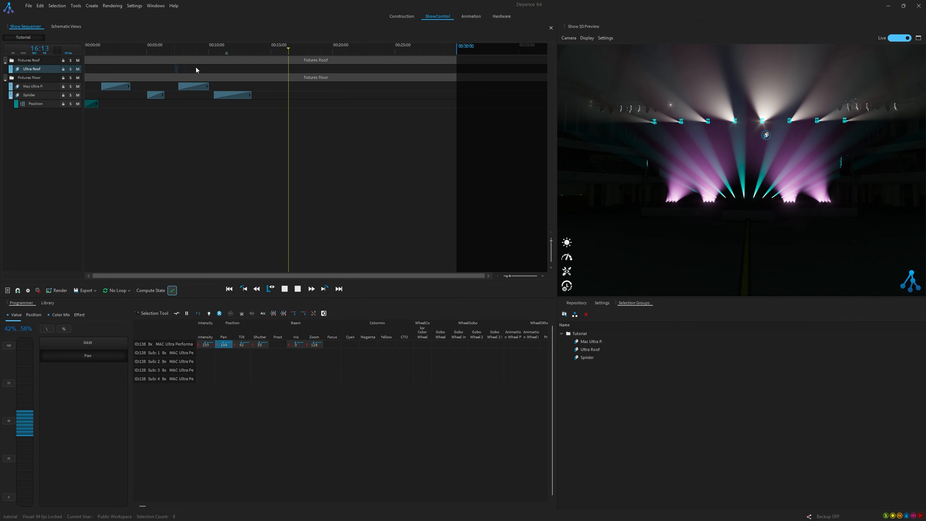
pyautogui.moveTo(230, 68); pyautogui.dragTo(232, 68)
# - Extract the Position parameter of the Ultra Roof track into its own sub-track
pyautogui.rightClick(40, 70)
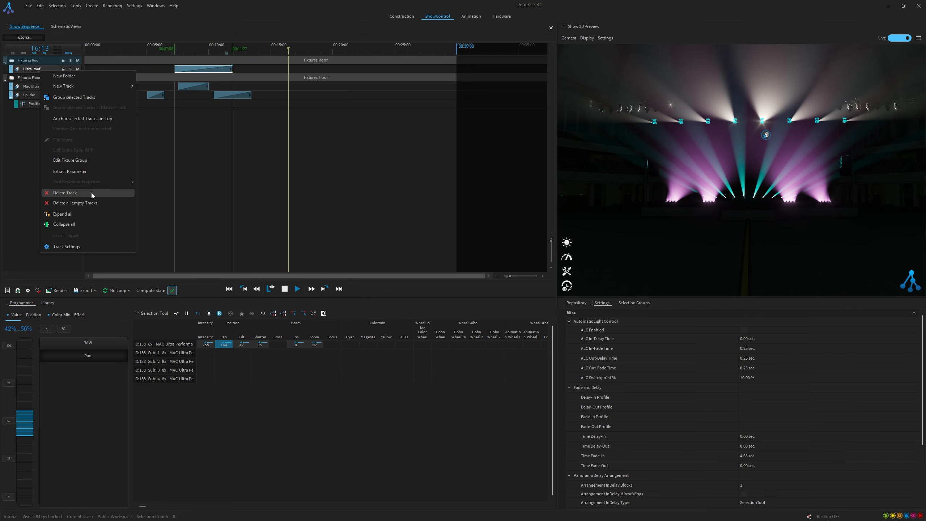
pyautogui.click(97, 172)
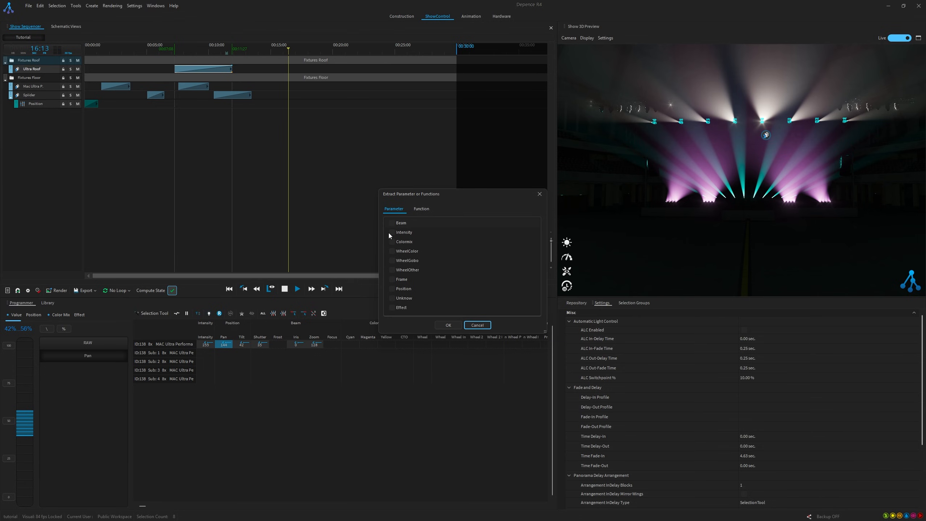
pyautogui.click(391, 288)
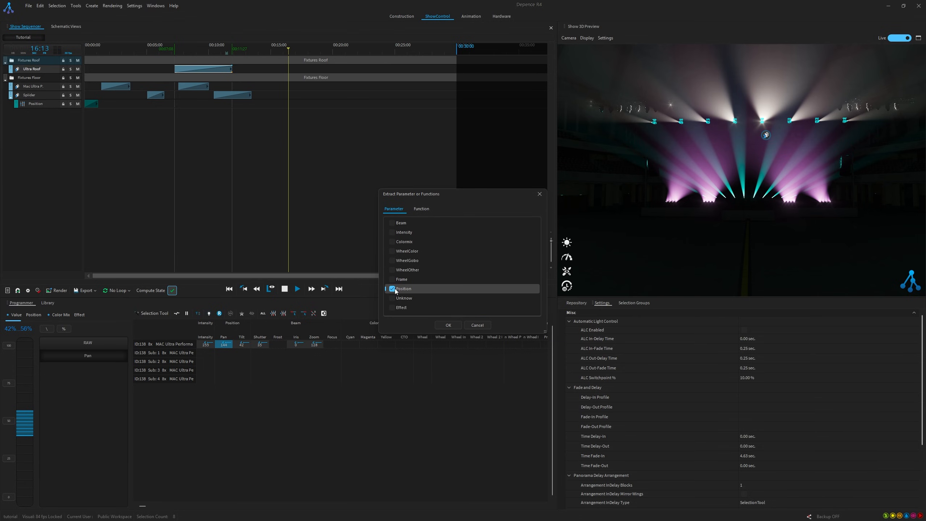
pyautogui.click(448, 325)
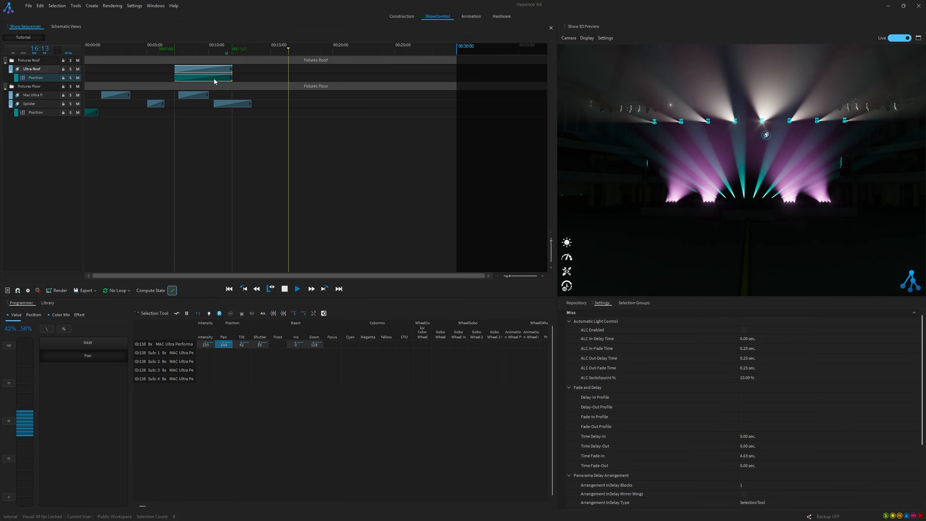
# - Place the roof Position clip at about 6.5 s and the Ultra Roof clip at about 9 s with a 2.23 s fade-in, and play them
pyautogui.moveTo(223, 81); pyautogui.dragTo(180, 79)
pyautogui.click(237, 72)
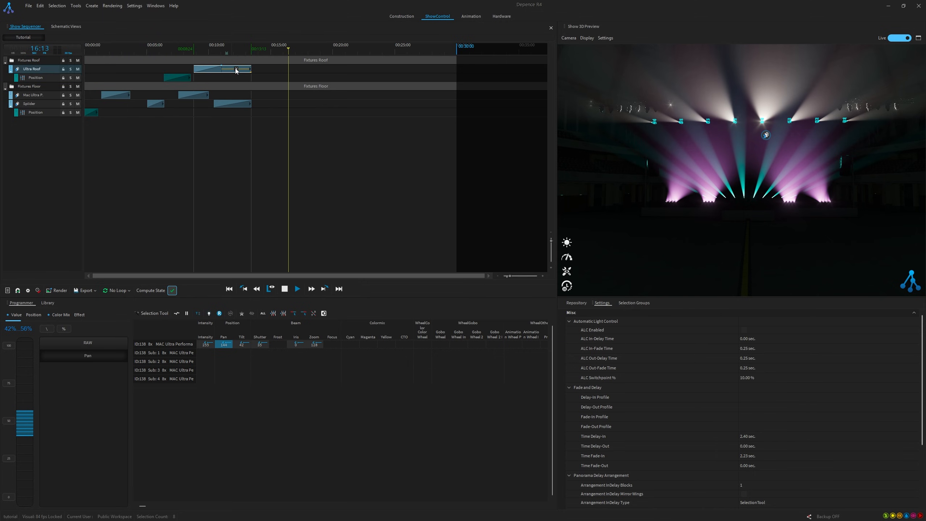
pyautogui.click(236, 69)
pyautogui.click(262, 86)
pyautogui.click(297, 288)
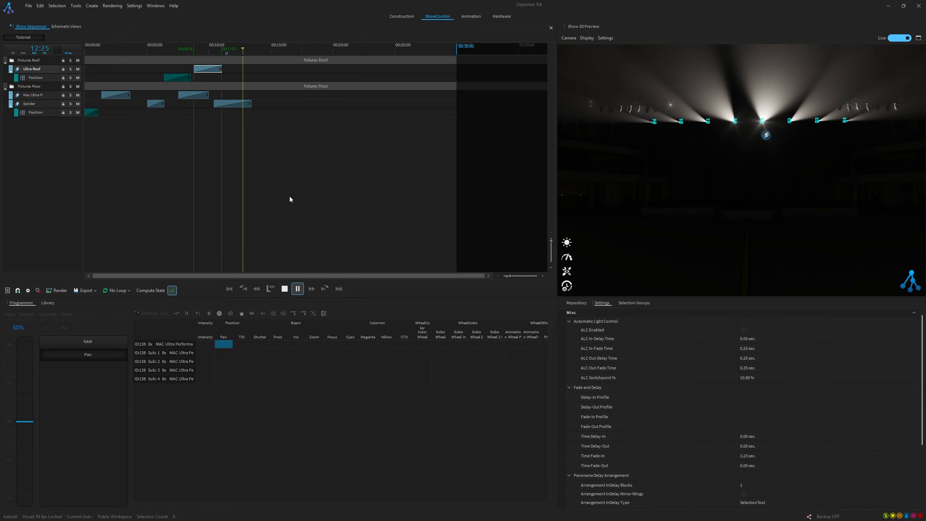
pyautogui.click(285, 290)
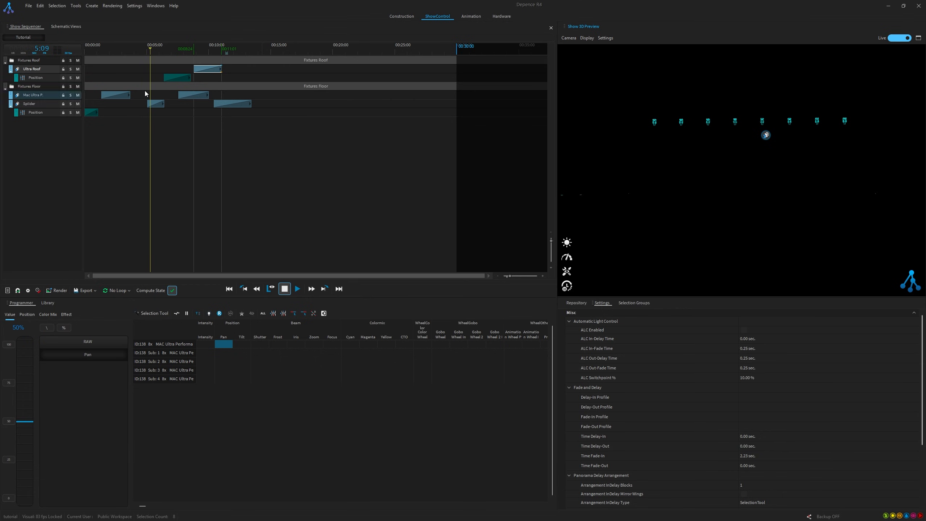
# - Extract the Intensity parameter of the Ultra Roof track into its own sub-track
pyautogui.click(37, 69)
pyautogui.rightClick(36, 69)
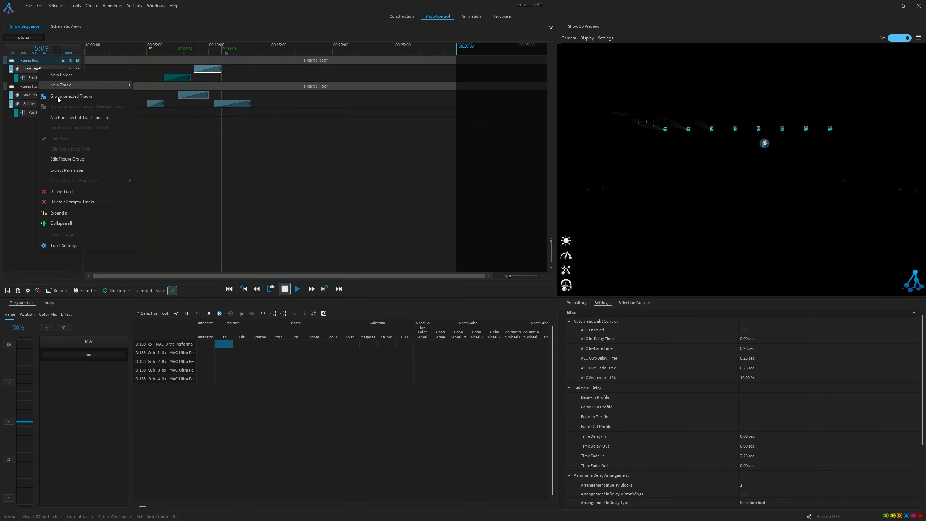
pyautogui.click(88, 170)
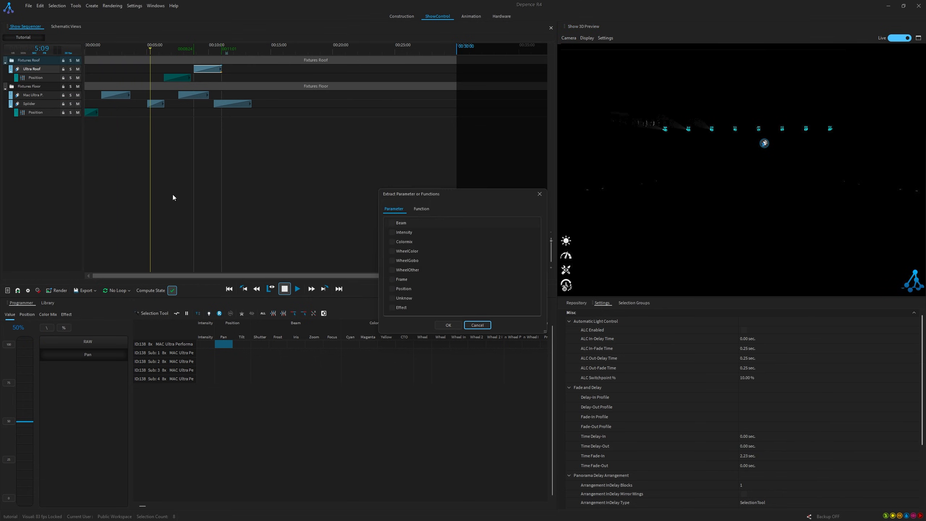
pyautogui.click(392, 233)
pyautogui.click(449, 325)
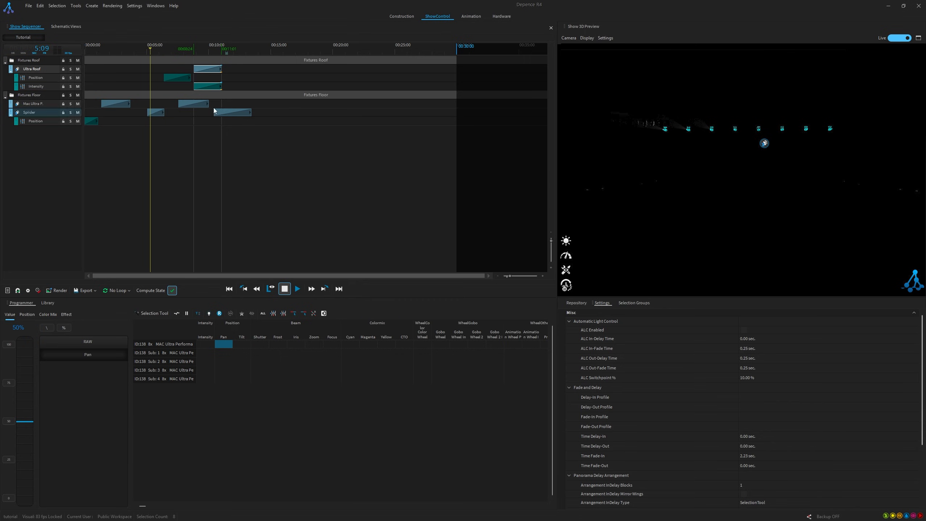
# - Lengthen the roof Intensity clip with a 2.40 s delay-in, arrange the delay Left to Right, and play it
pyautogui.click(211, 88)
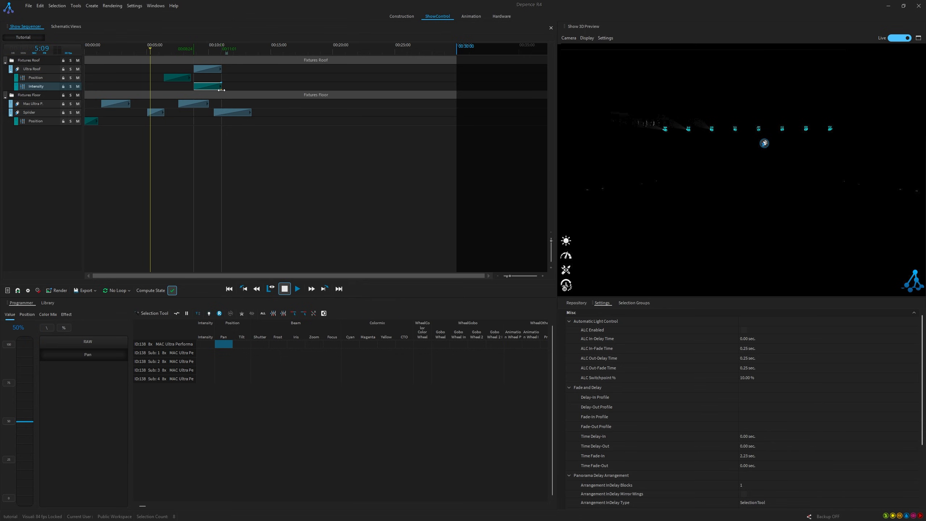
pyautogui.moveTo(221, 90); pyautogui.dragTo(251, 90)
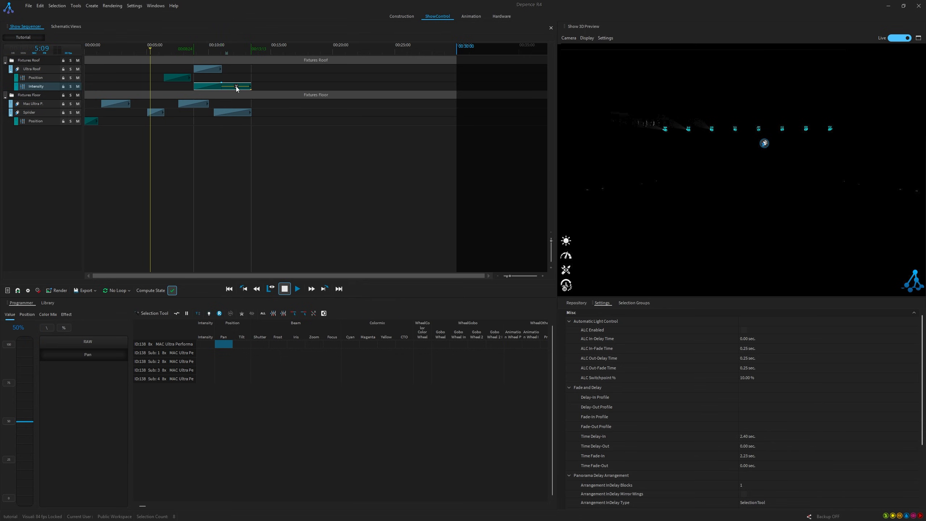
pyautogui.click(236, 87)
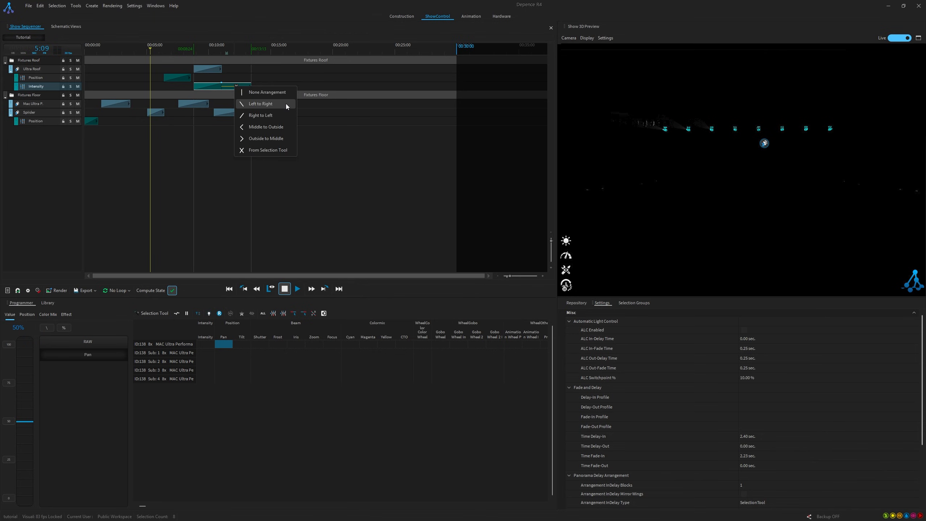
pyautogui.click(286, 104)
pyautogui.click(299, 291)
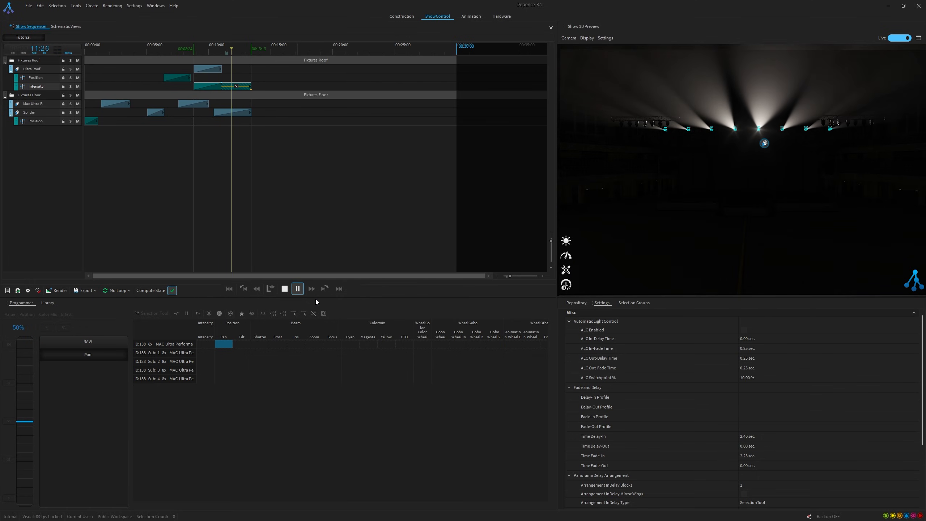
pyautogui.click(285, 289)
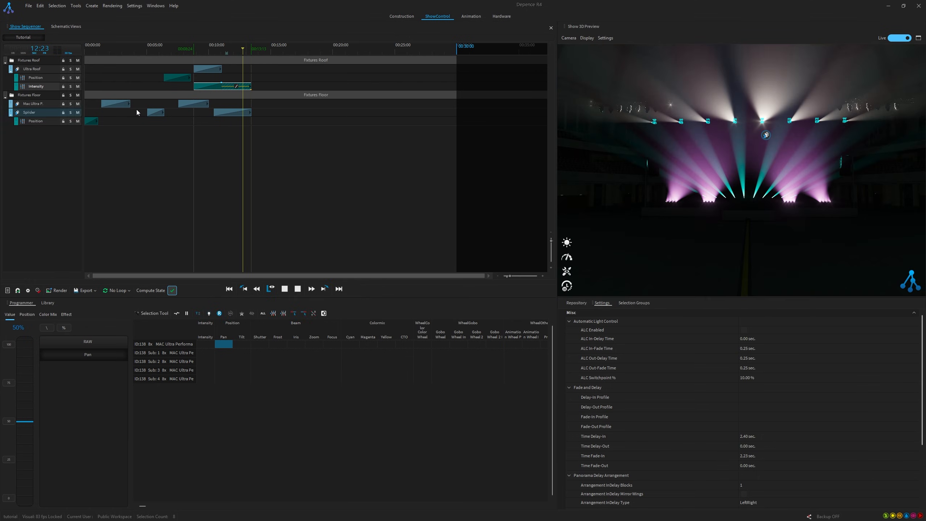
# - Color the Ultra Roof fixtures violet, store the look from about 12.5 to 14.8 s with a 2.30 s fade-in, and play it
pyautogui.click(35, 69)
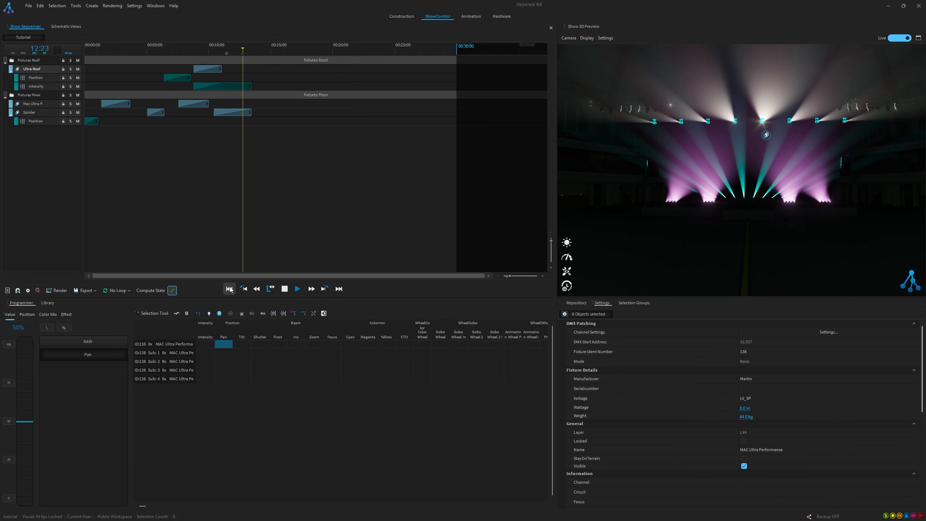
pyautogui.click(377, 324)
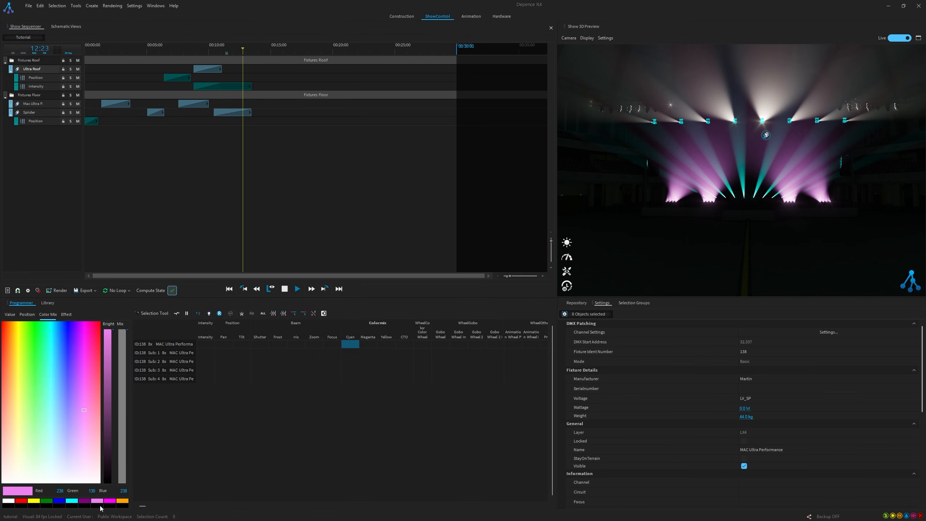
pyautogui.click(98, 502)
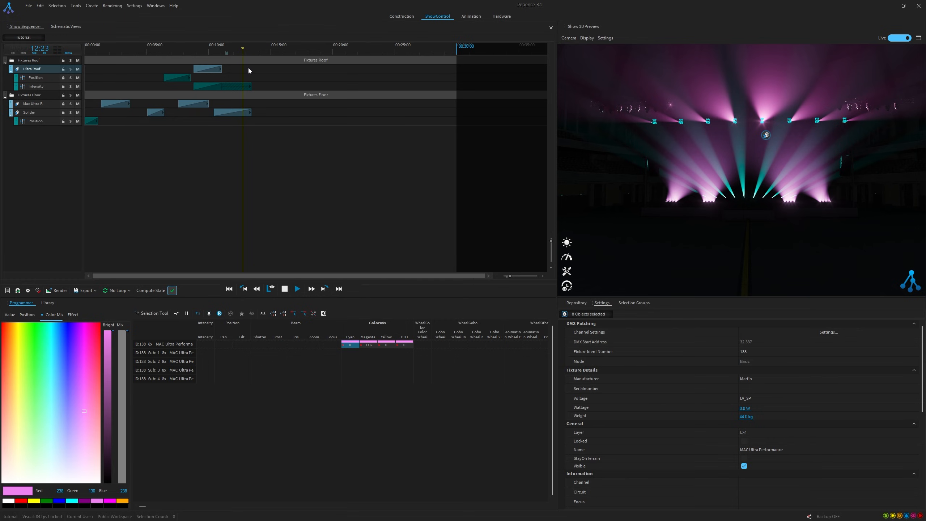
pyautogui.moveTo(248, 69)
pyautogui.mouseDown()
pyautogui.moveTo(296, 69)
pyautogui.moveTo(254, 72)
pyautogui.mouseUp()
pyautogui.press('space')
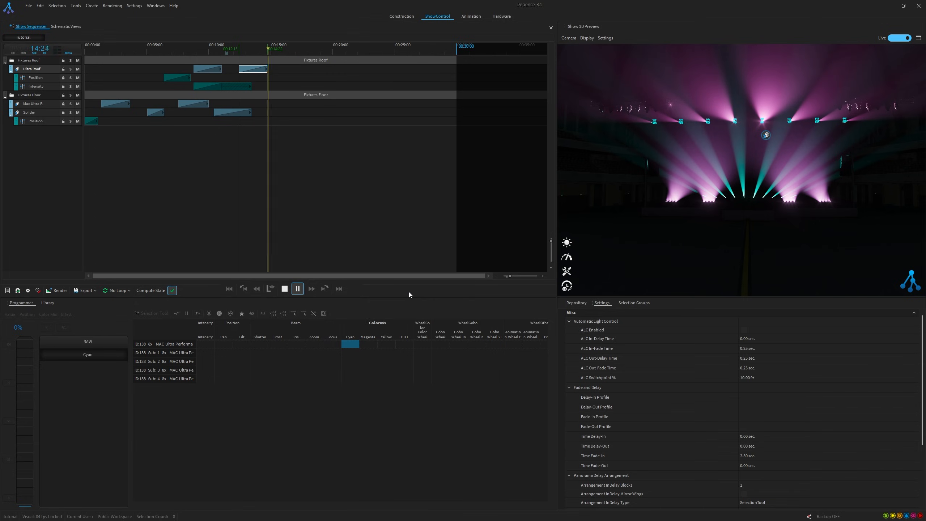
pyautogui.click(298, 290)
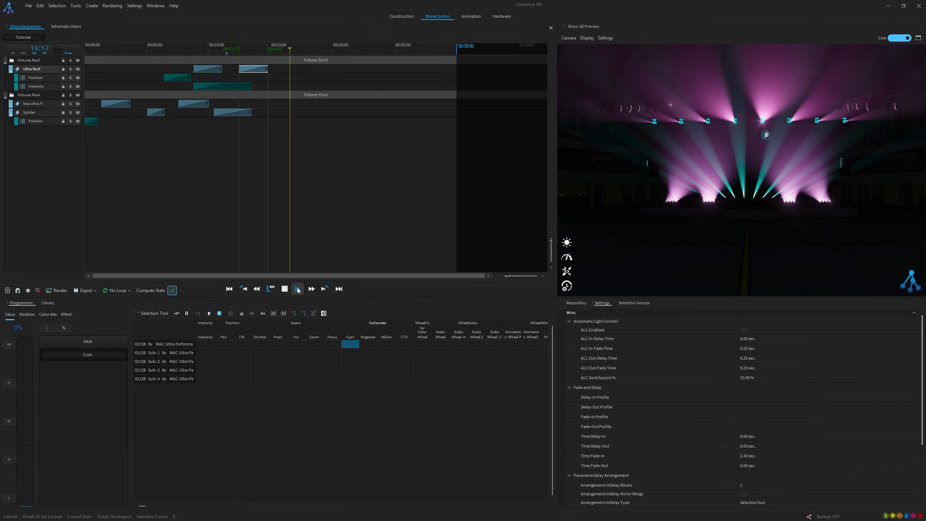
pyautogui.click(396, 259)
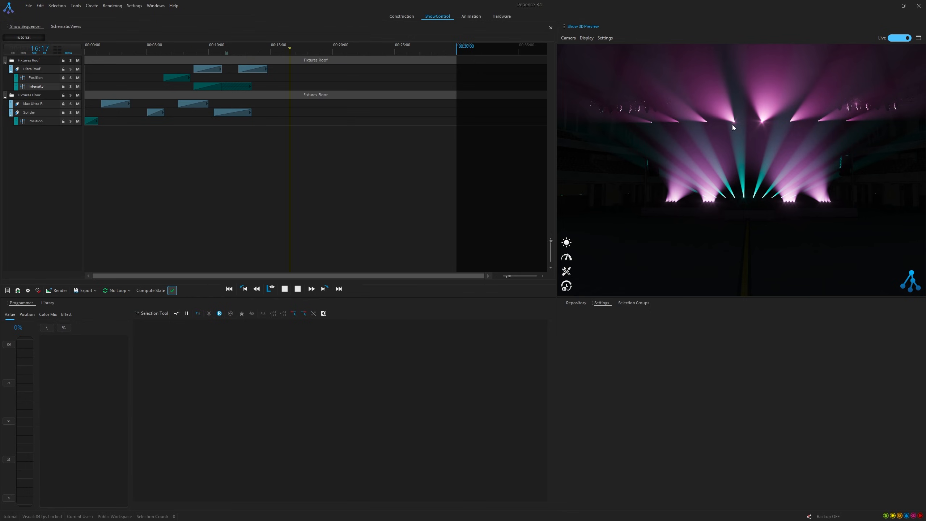
# - Apply a Sinus effect to the Pan of the roof Position track and set its speed to 4 bpm
pyautogui.click(620, 303)
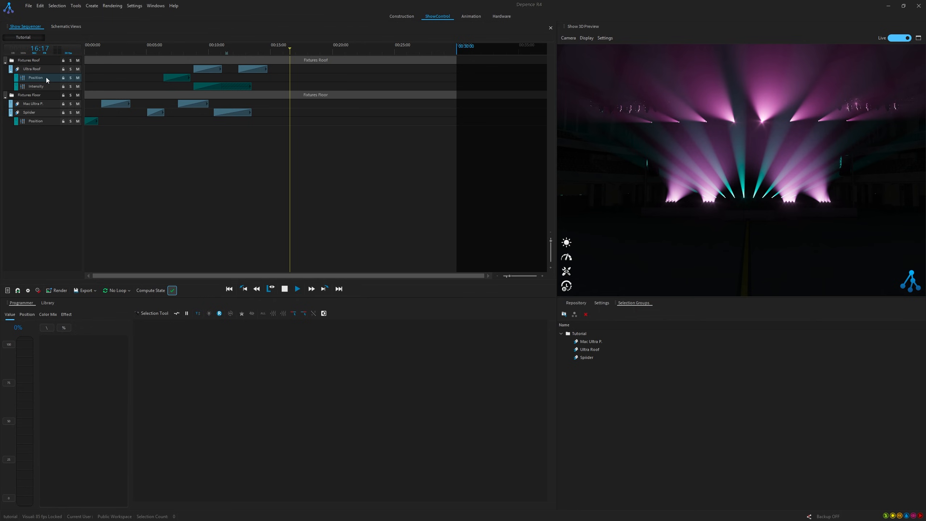
pyautogui.click(46, 78)
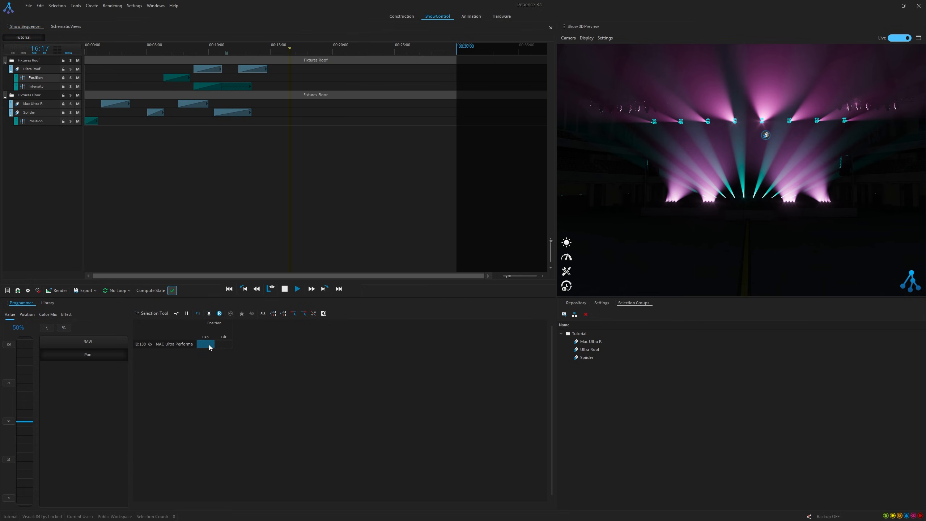
pyautogui.click(66, 315)
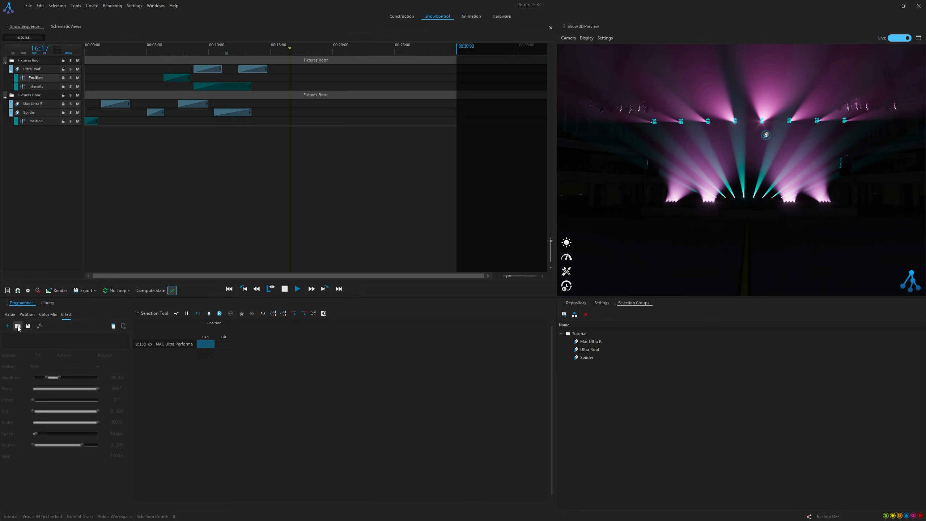
pyautogui.click(17, 325)
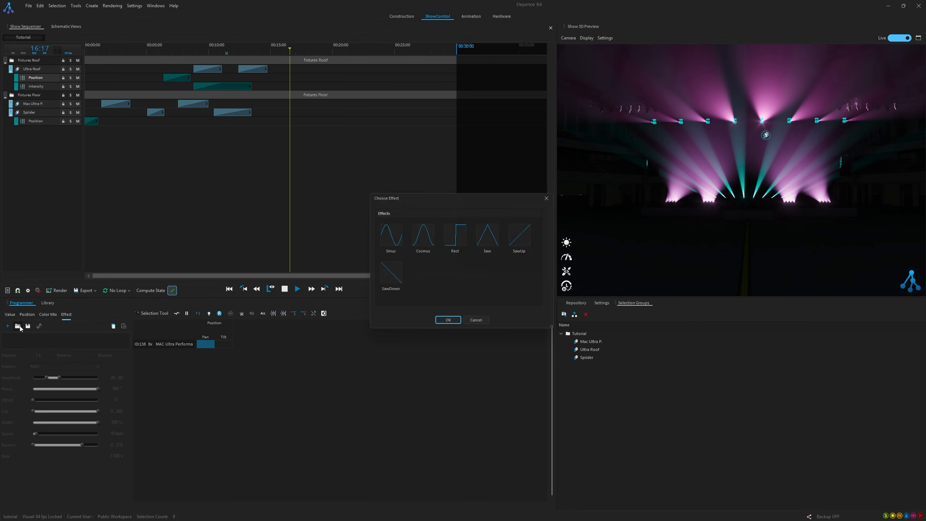
pyautogui.click(388, 237)
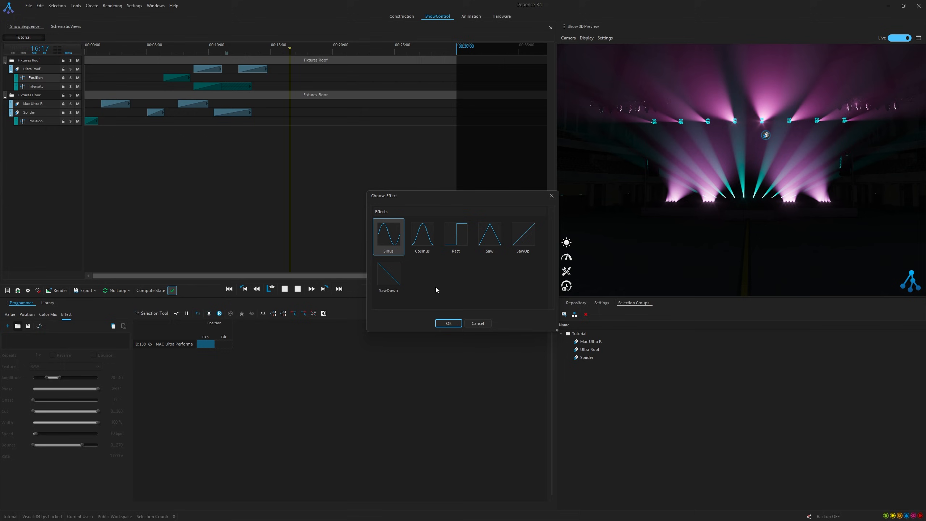
pyautogui.click(448, 323)
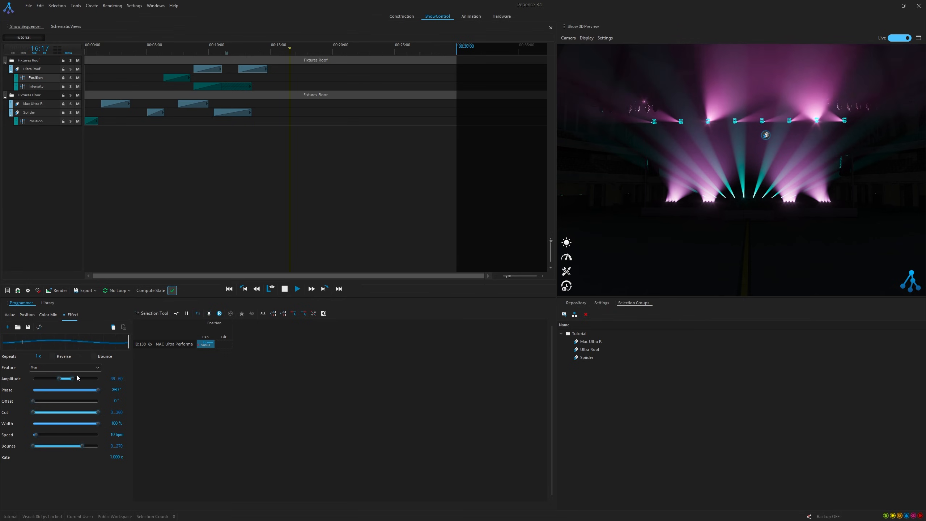
pyautogui.click(34, 436)
pyautogui.moveTo(35, 438); pyautogui.dragTo(34, 440)
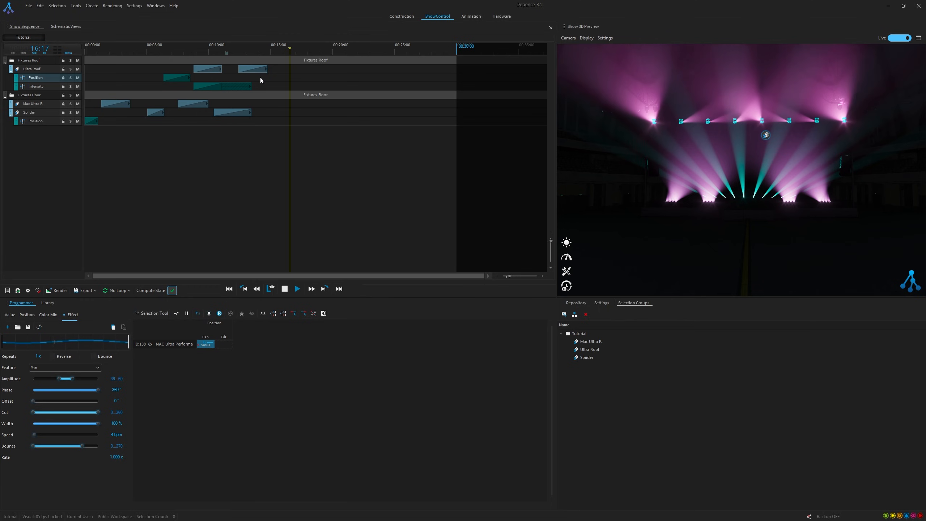
# - Store the Pan effect as a roof Position clip from about 14.3 to 20.7 s, clear the programmer, and play from about 12 s
pyautogui.moveTo(262, 79); pyautogui.dragTo(341, 81)
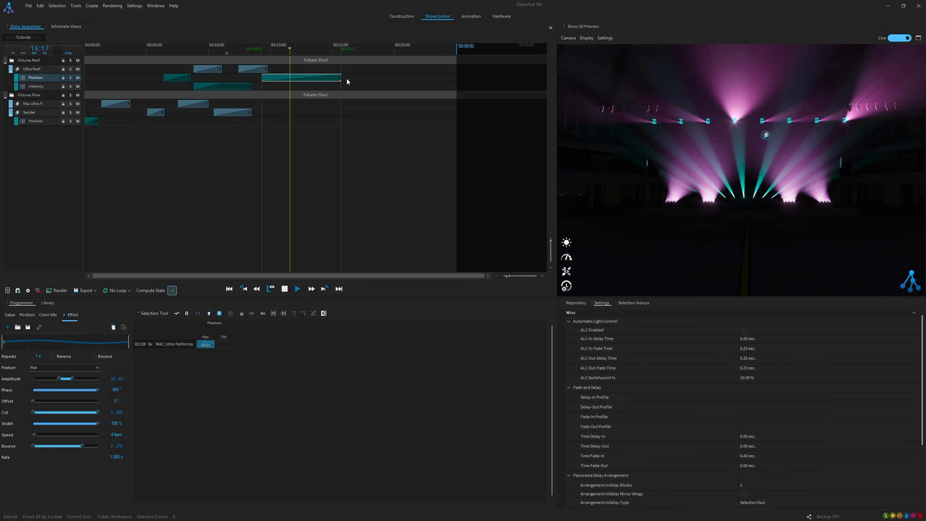
pyautogui.click(219, 314)
pyautogui.click(234, 53)
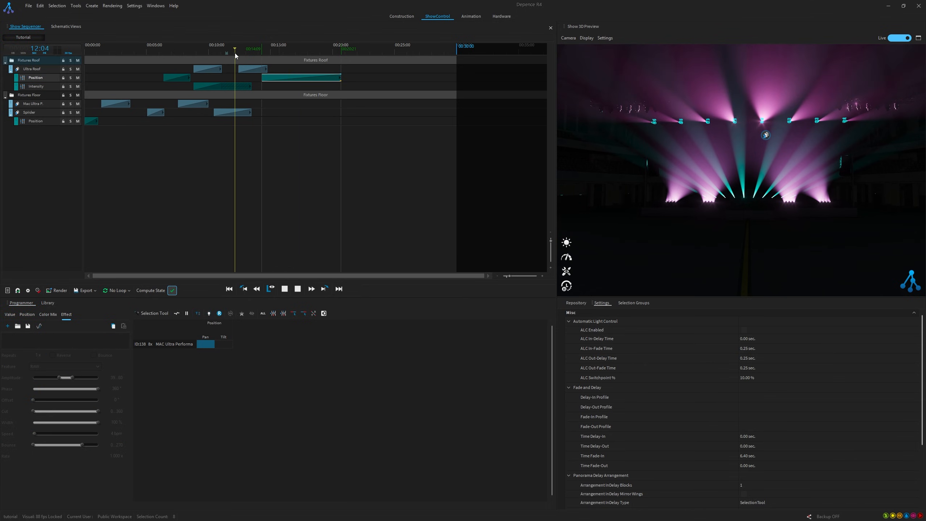
pyautogui.click(296, 287)
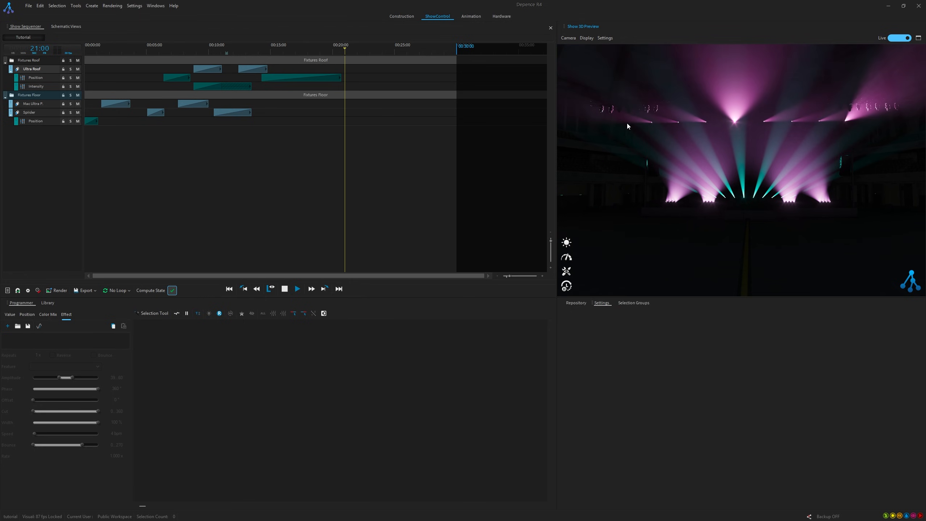
# - Create a new gradient effect on the Ultra Roof color mix and open its gradient for editing
pyautogui.click(34, 69)
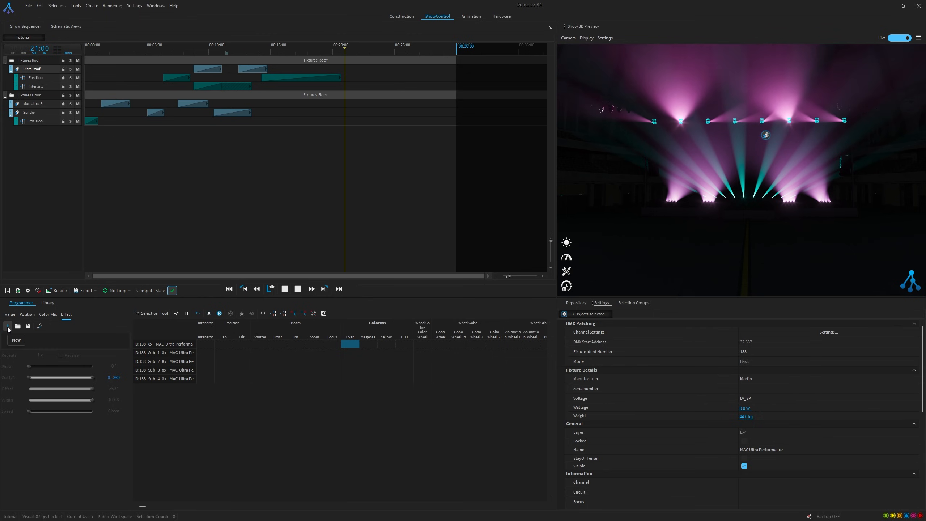
pyautogui.click(7, 327)
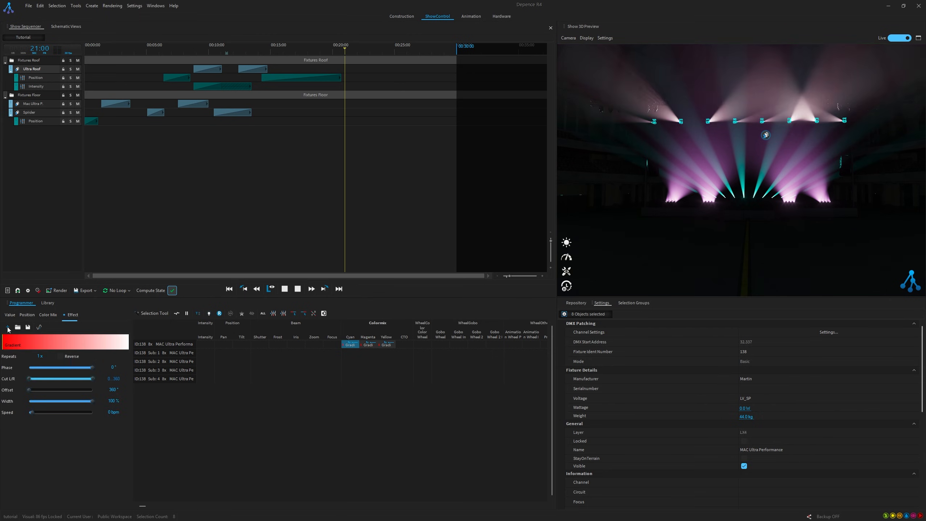
pyautogui.click(39, 327)
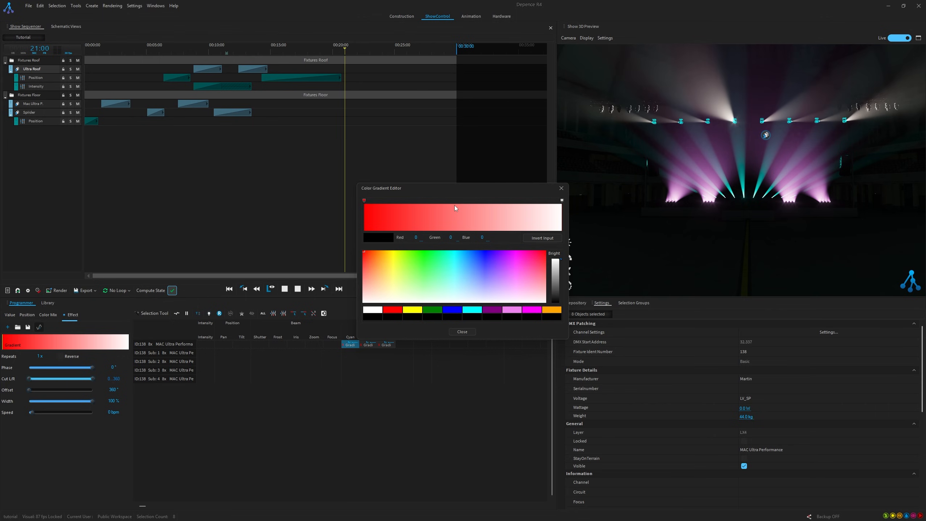
# - Color the gradient cyan at both ends with an added violet stop in the middle, and raise the effect's speed
pyautogui.click(454, 208)
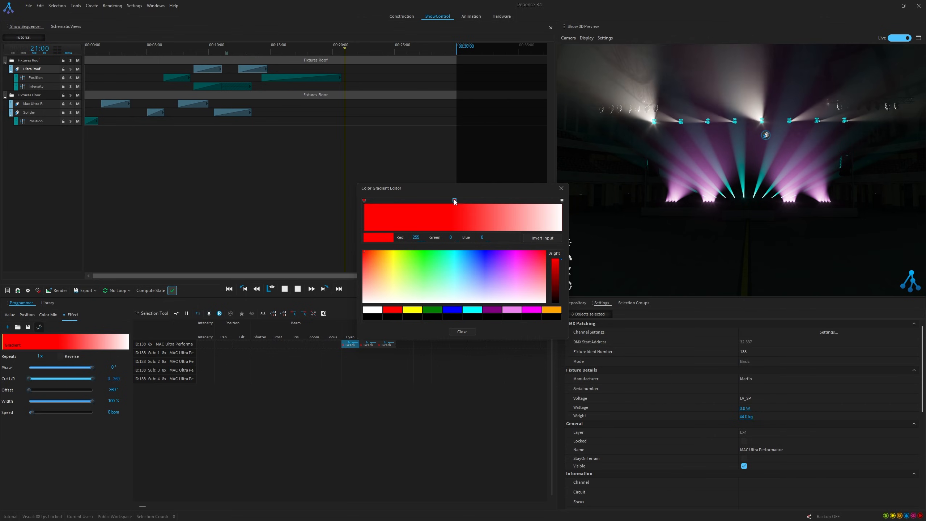
pyautogui.click(364, 201)
pyautogui.click(365, 201)
pyautogui.click(470, 312)
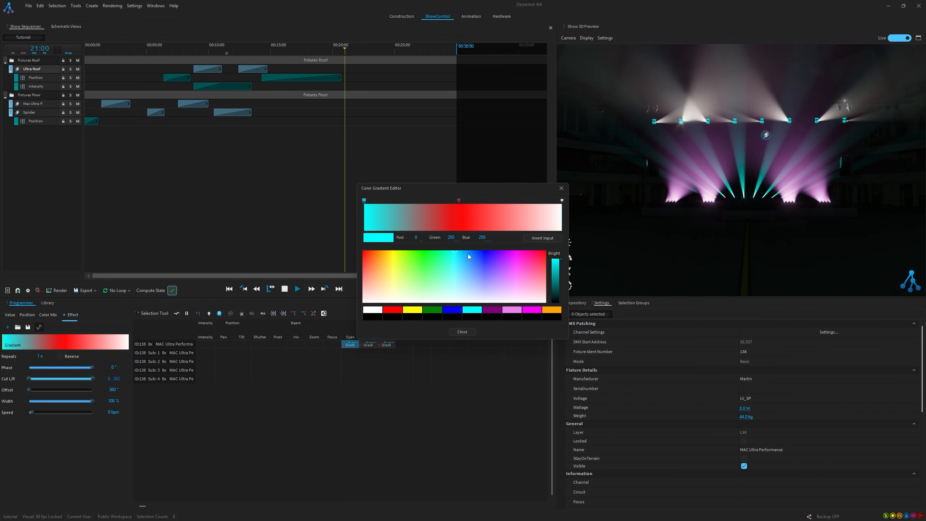
pyautogui.click(459, 201)
pyautogui.click(513, 311)
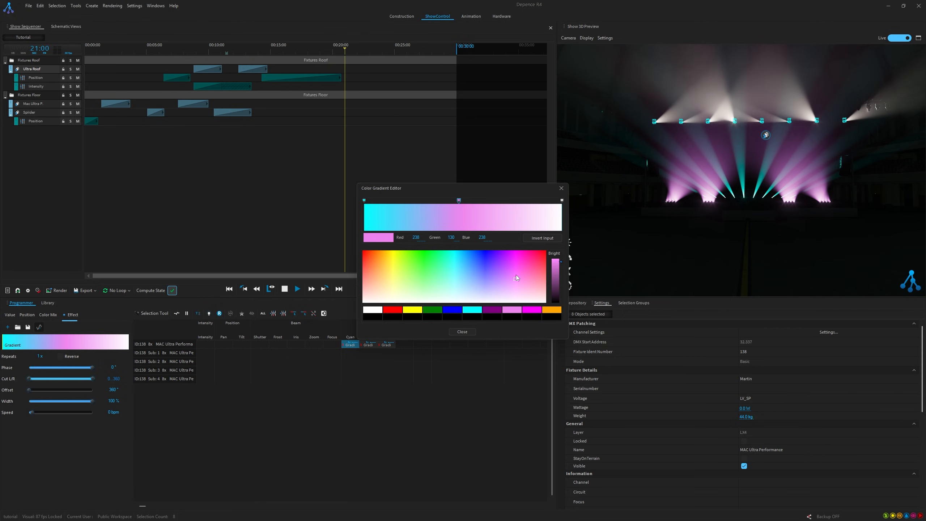
pyautogui.click(471, 312)
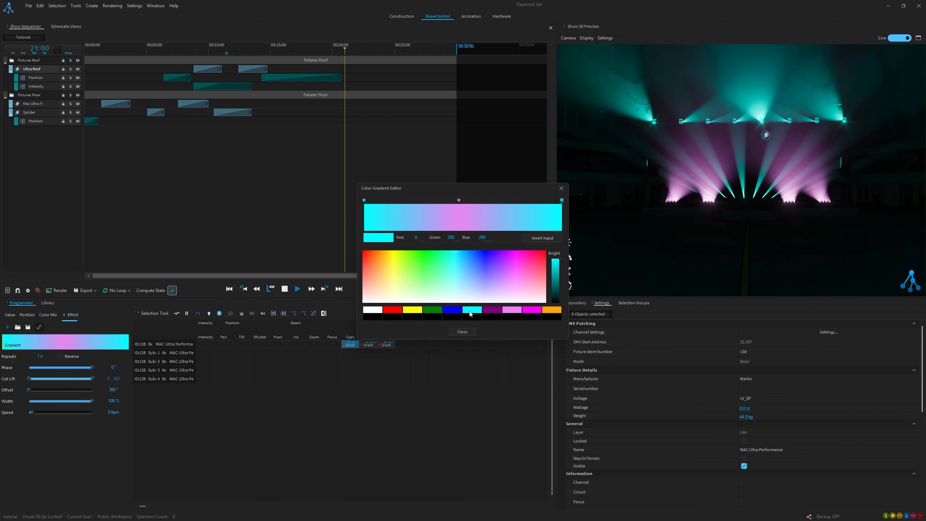
pyautogui.click(562, 189)
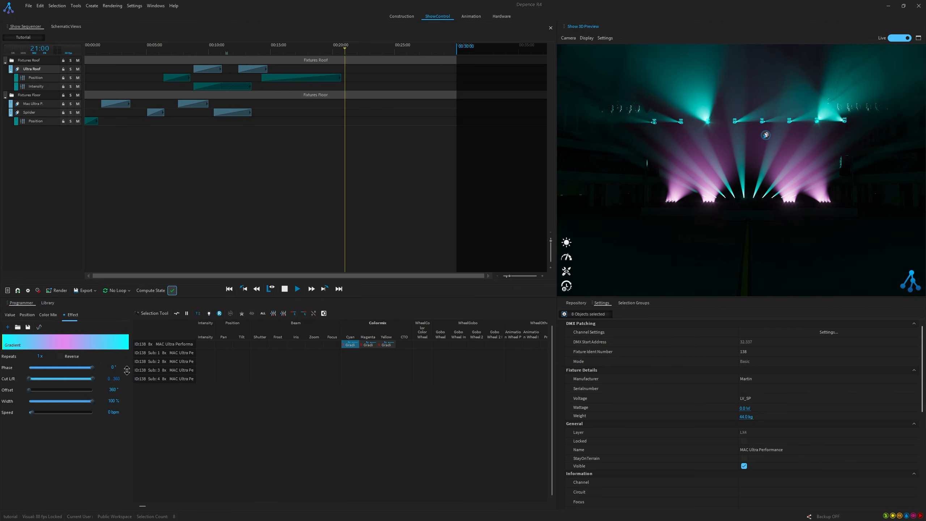
pyautogui.moveTo(32, 414); pyautogui.dragTo(37, 413)
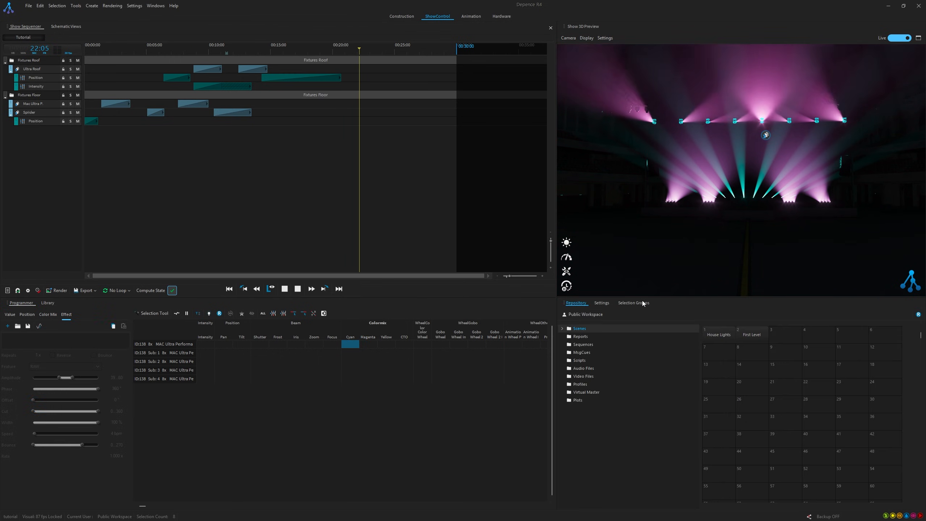
# - Open the repository's Audio Files, browse for a new audio file to import, and dismiss the file dialog
pyautogui.press('space')
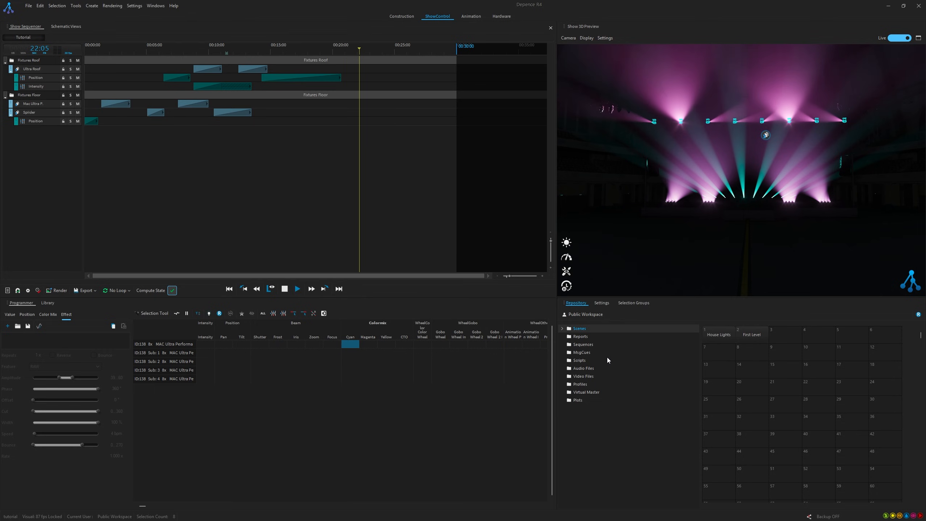
pyautogui.click(584, 368)
pyautogui.rightClick(770, 355)
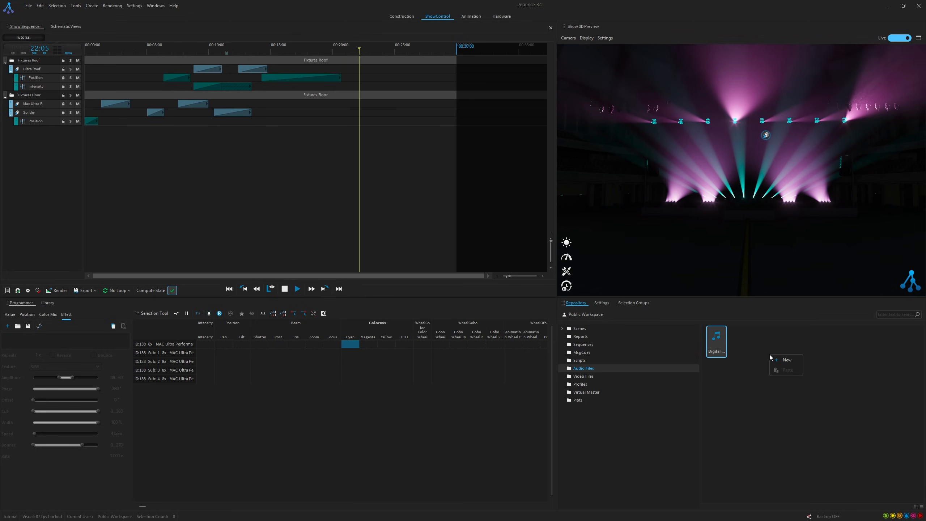
pyautogui.click(780, 360)
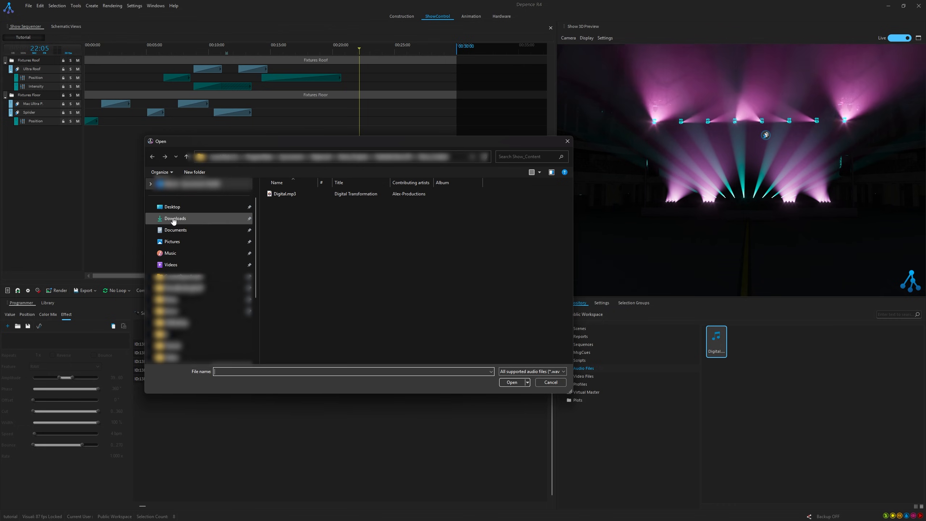
pyautogui.click(568, 141)
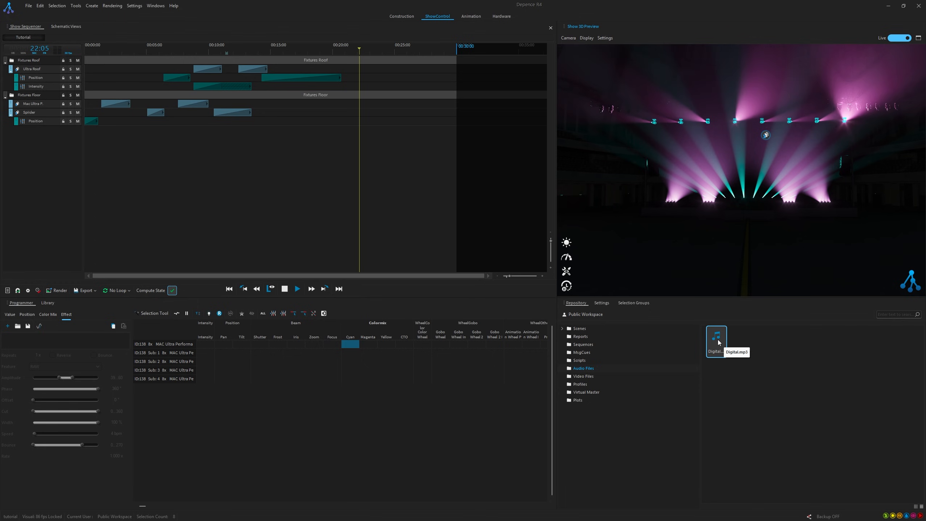
# - Add Digital.mp3 to the sequence as an audio track below the fixture tracks and align its clip with the sequence start
pyautogui.moveTo(719, 339); pyautogui.dragTo(171, 227)
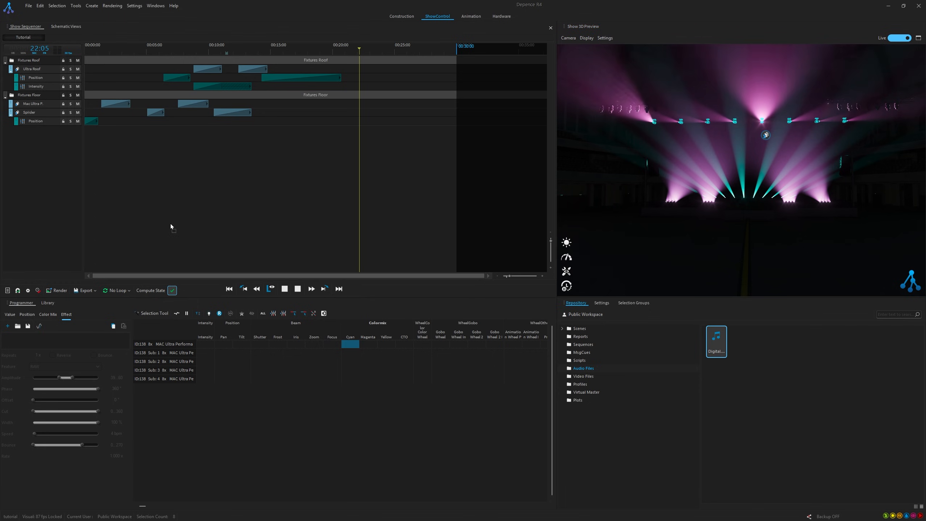
pyautogui.moveTo(117, 162); pyautogui.dragTo(107, 154)
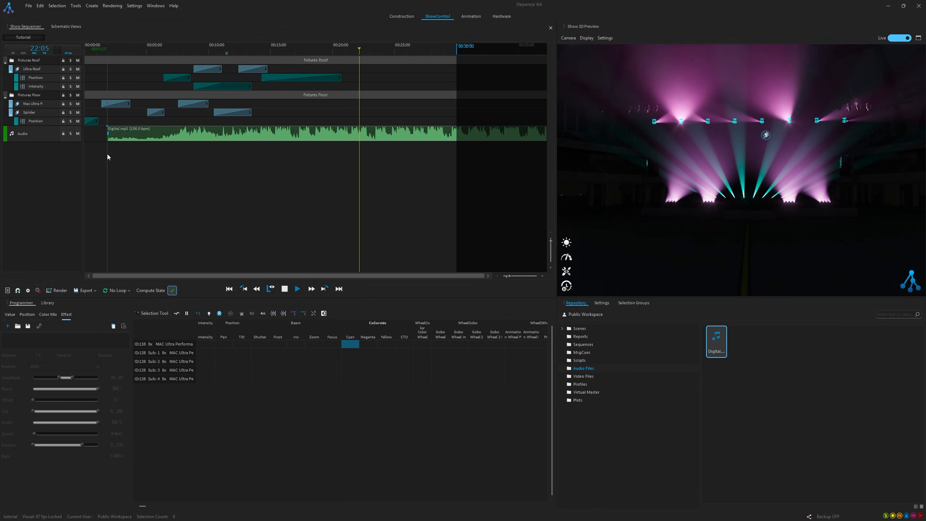
pyautogui.click(153, 134)
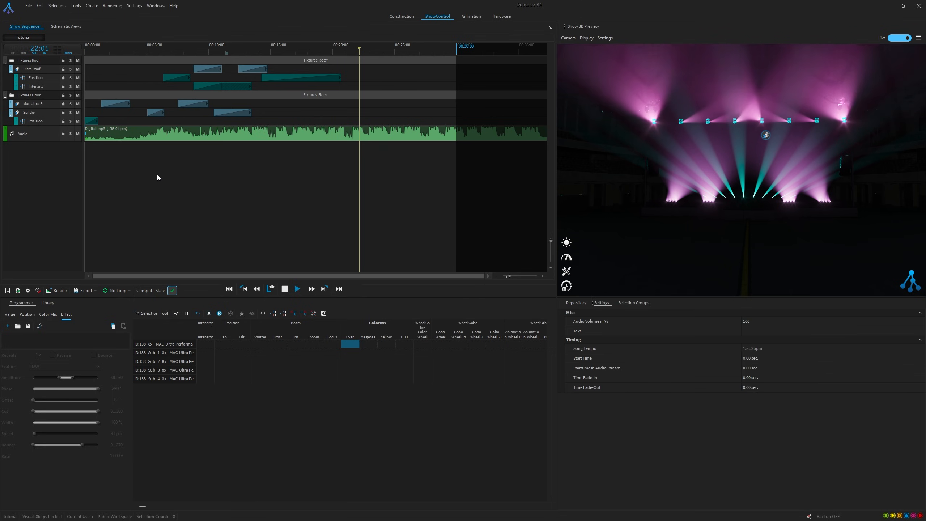
pyautogui.press('space')
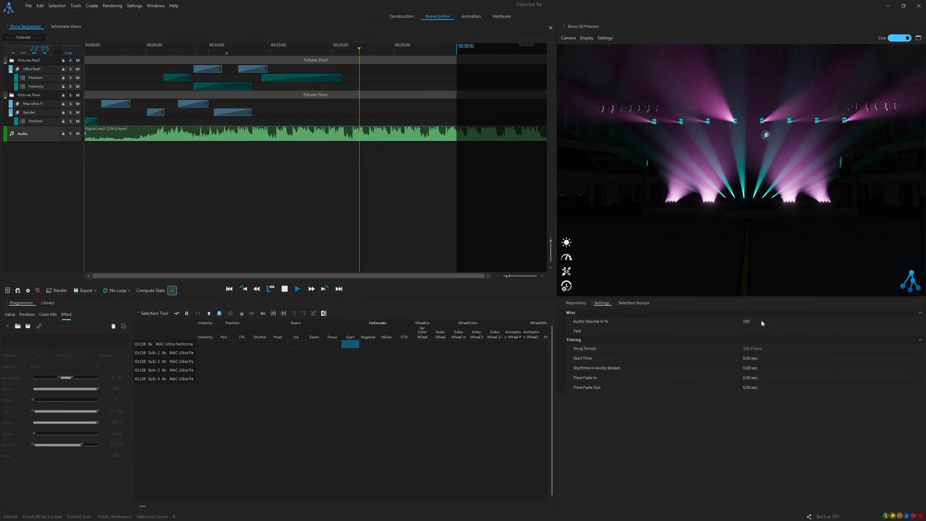
# - Set the audio clip's volume to 20% and its fade-in time to 1 second
pyautogui.click(762, 321)
pyautogui.write('20')
pyautogui.press('Tab')
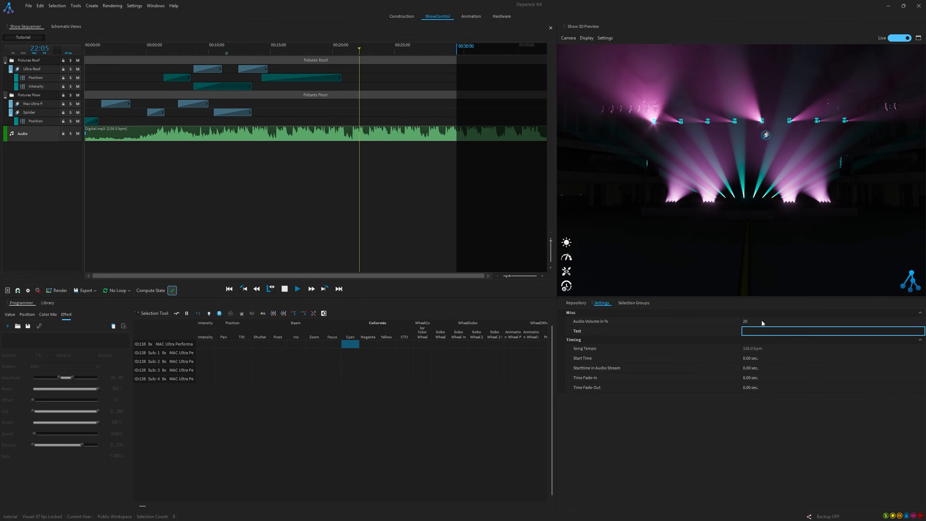
pyautogui.click(745, 378)
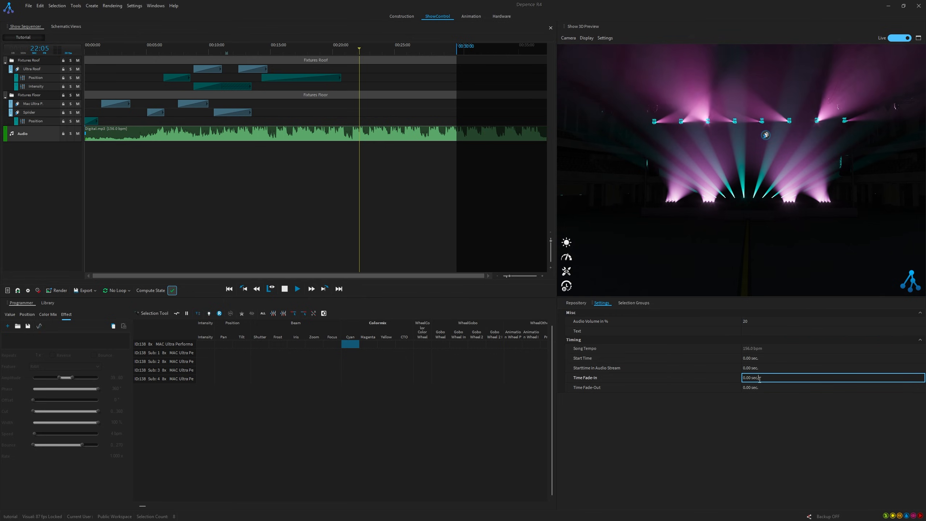
pyautogui.write('1')
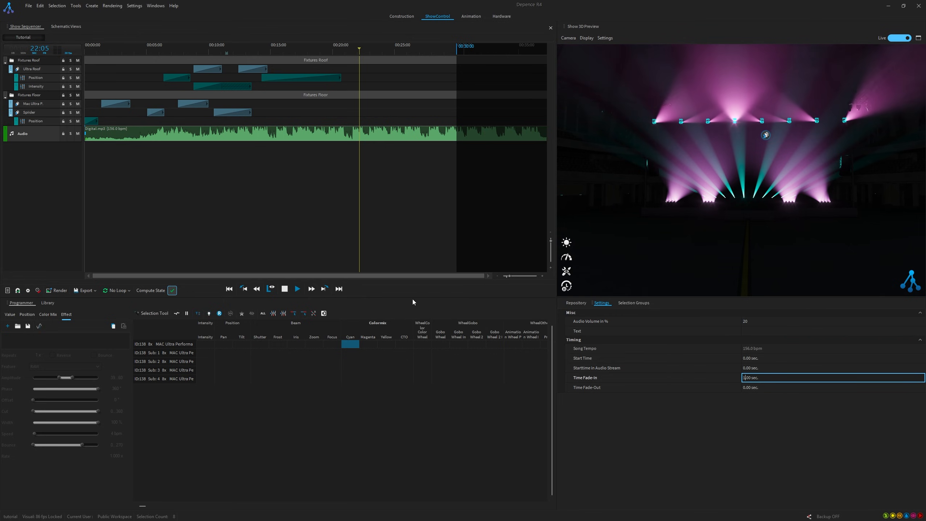
pyautogui.click(258, 200)
# - Play the sequence with the audio from the beginning, and stop playback
pyautogui.click(284, 289)
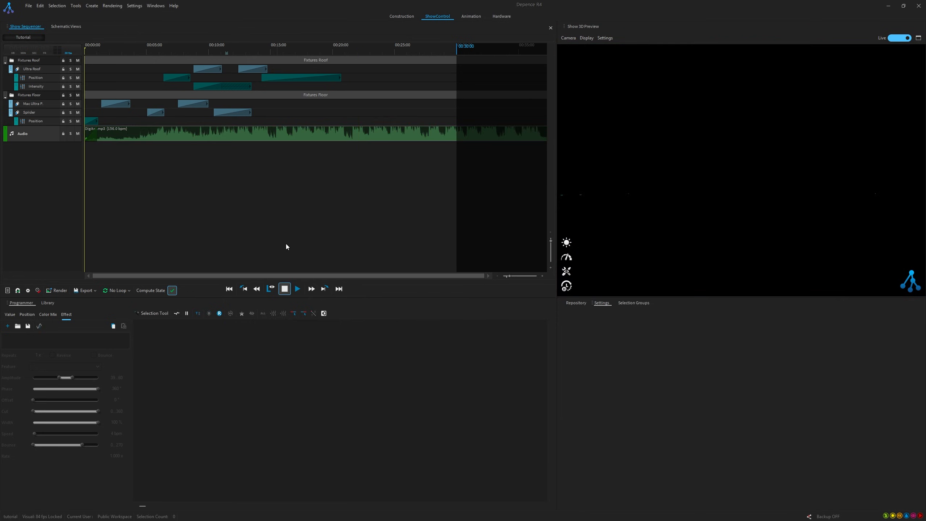
pyautogui.click(298, 288)
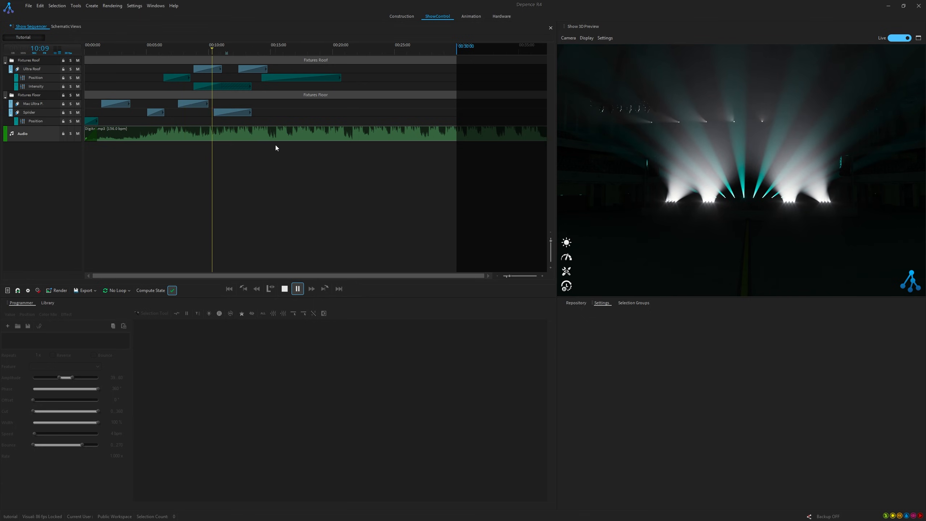
pyautogui.click(285, 289)
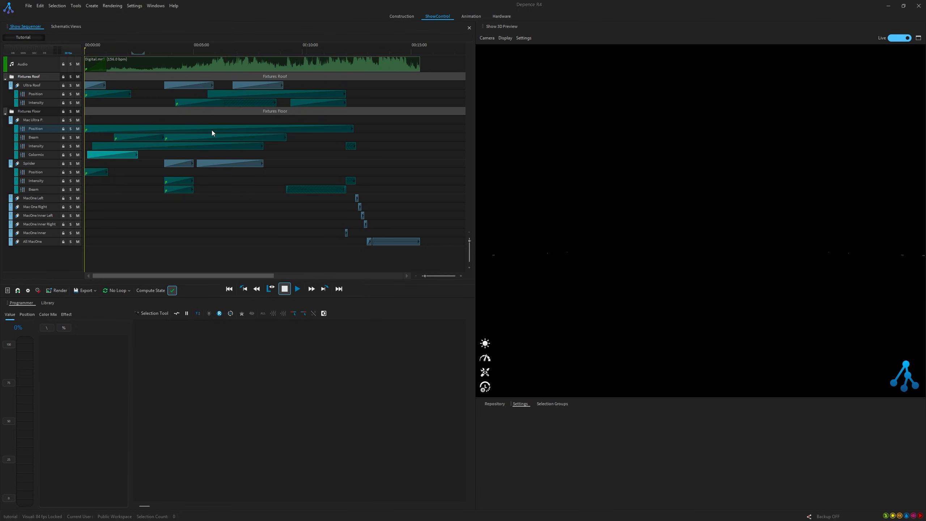
# - Collapse the Fixtures Floor folder, solo the Ultra Roof track, play it from the start, and stop
pyautogui.click(5, 115)
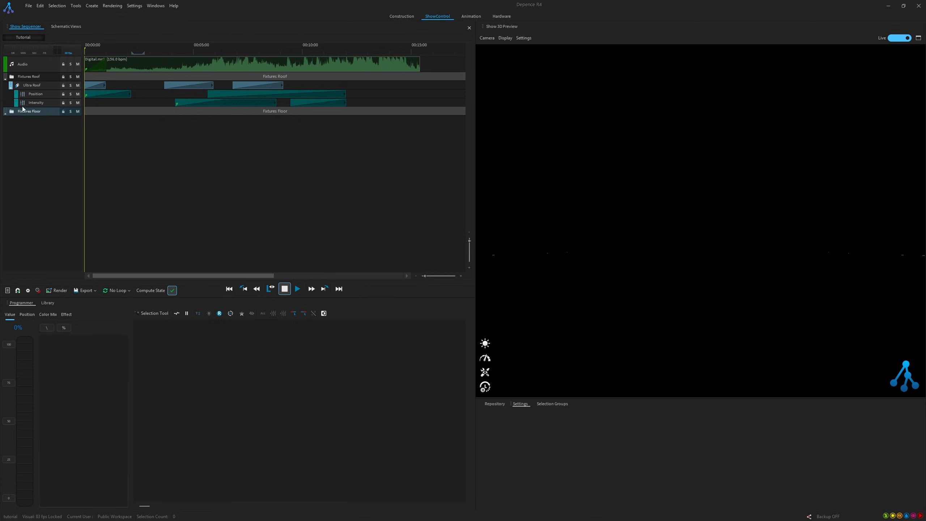
pyautogui.click(32, 85)
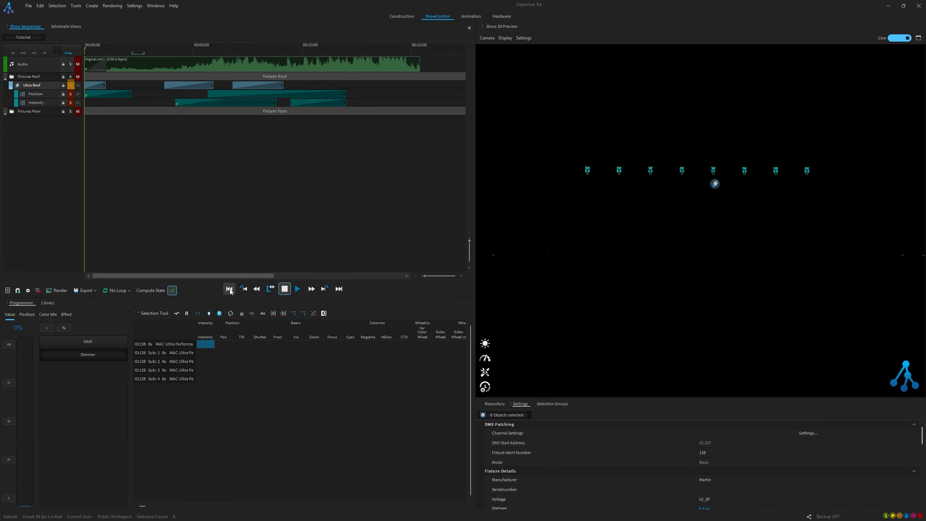
pyautogui.click(297, 289)
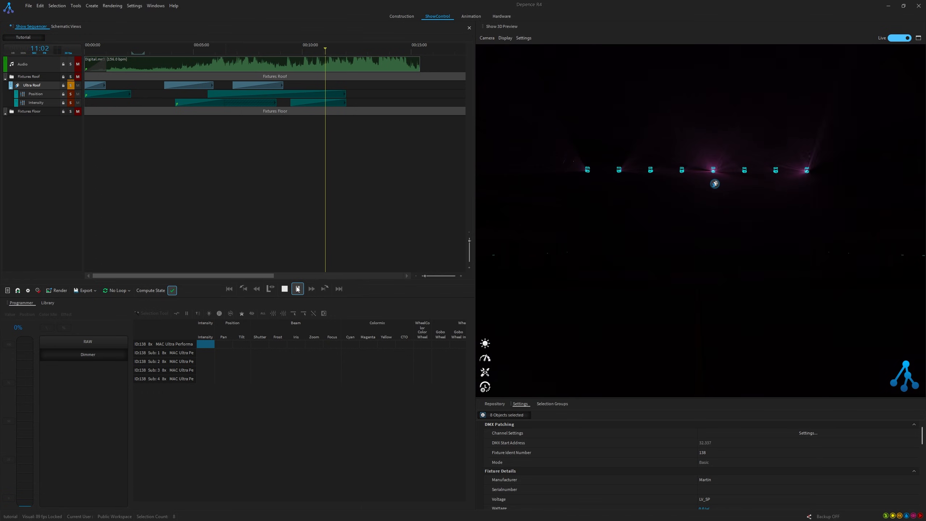
pyautogui.click(284, 289)
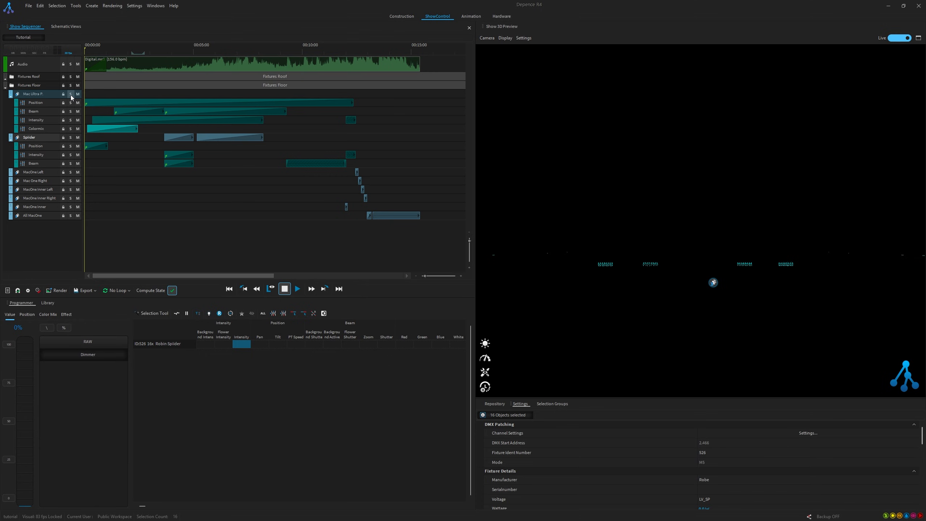
# - Solo the Mac Ultra P. floor track, play it from the start, and stop
pyautogui.click(41, 96)
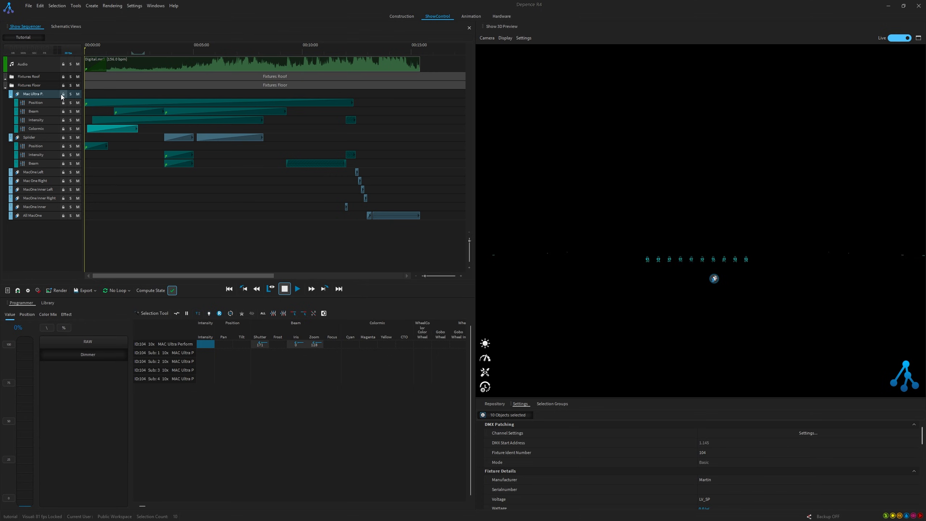
pyautogui.click(71, 94)
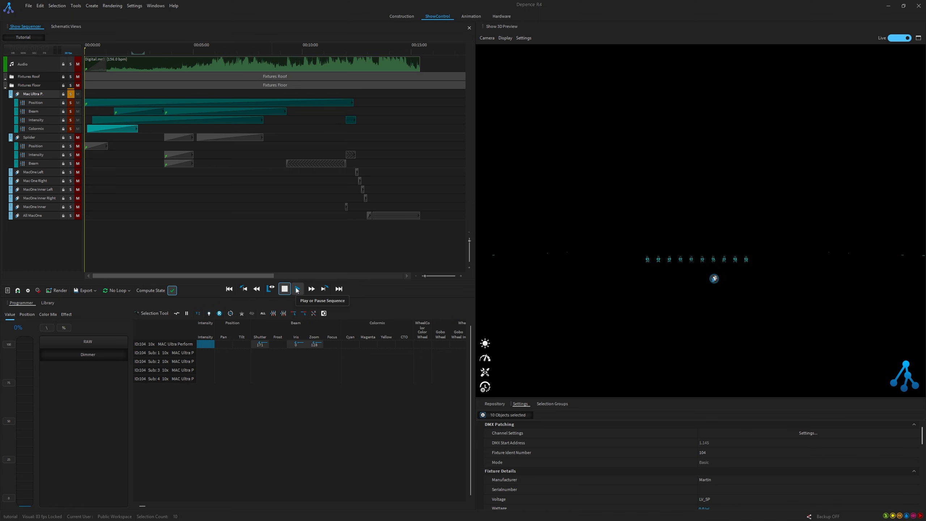
pyautogui.click(296, 289)
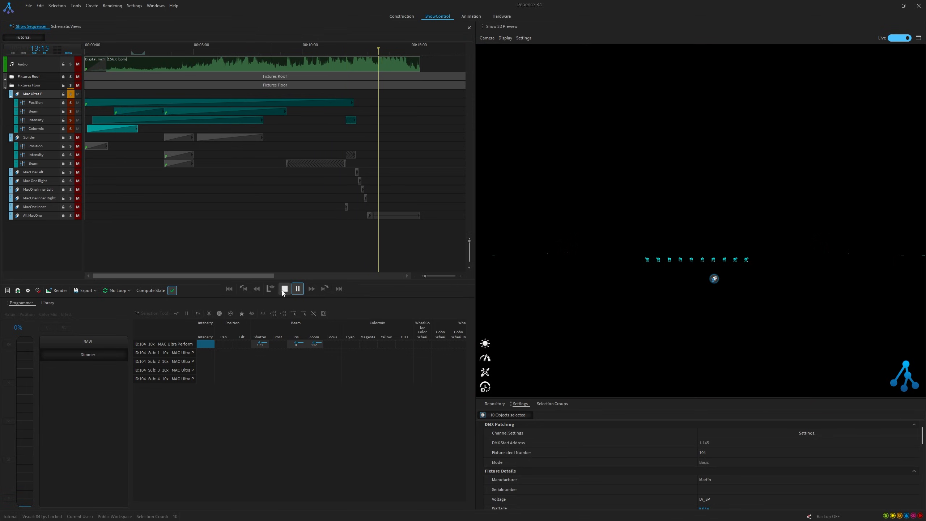
pyautogui.click(285, 289)
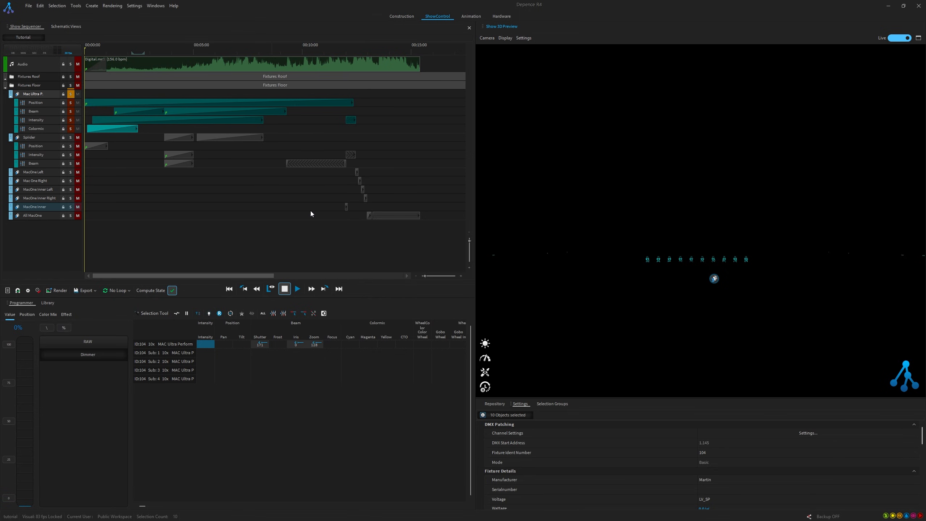
# - Examine the arrangement options on the Mac Ultra P. Intensity clip at about 12 s
pyautogui.scroll(5, 352, 121)
pyautogui.click(302, 121)
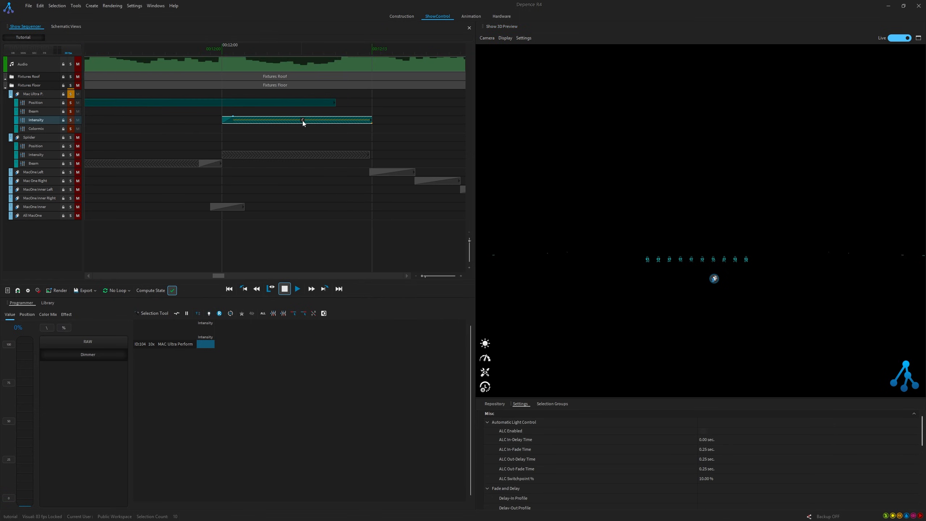
pyautogui.click(303, 121)
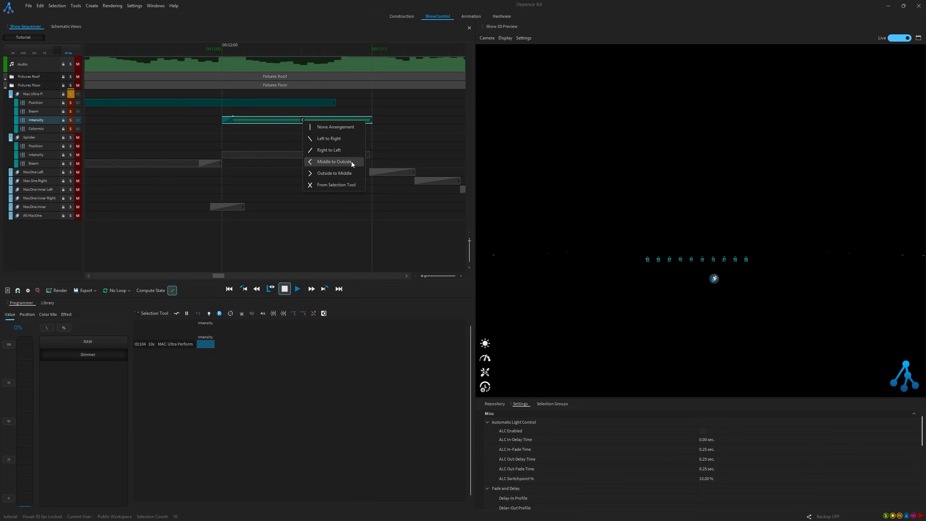
pyautogui.click(426, 276)
# - Switch the solo from the Mac Ultra P. track to the Spider track, play it from the start, and pause
pyautogui.click(71, 94)
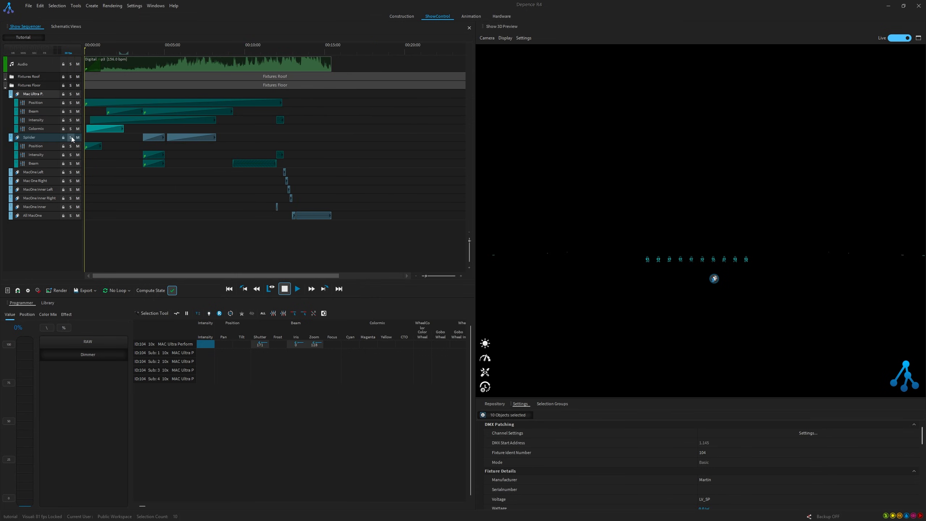
pyautogui.click(70, 137)
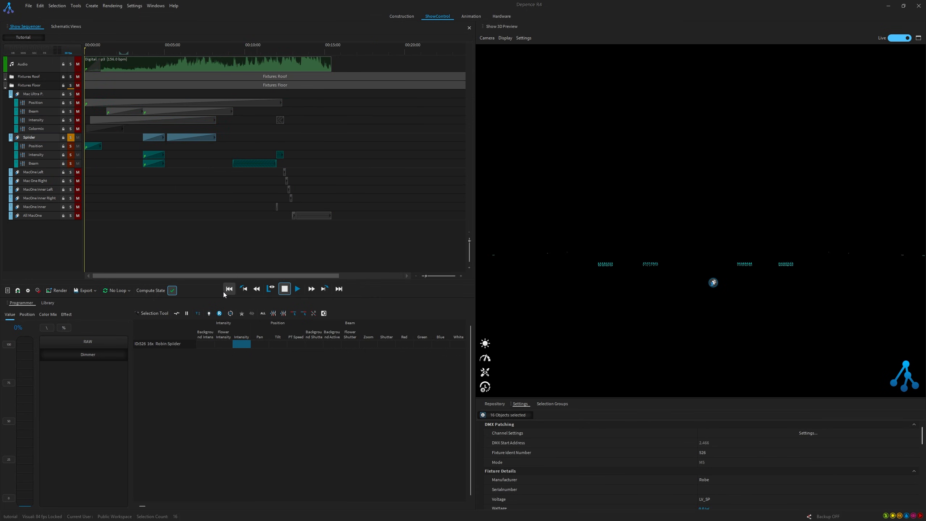
pyautogui.click(297, 290)
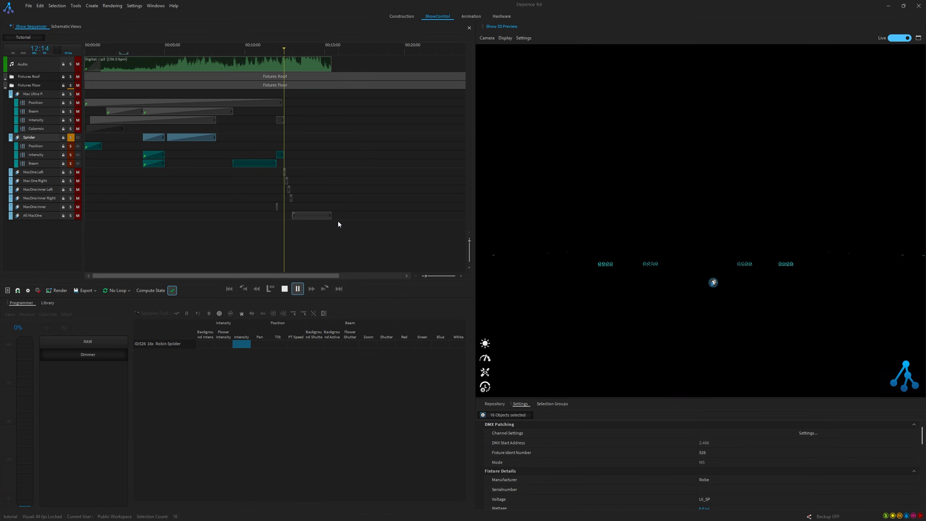
pyautogui.click(297, 289)
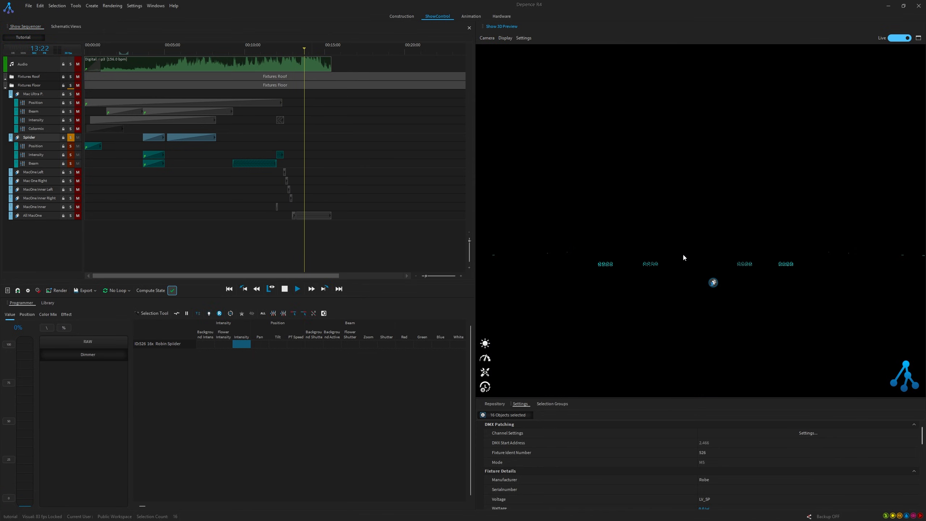
# - Examine the arrangement options on the Spider track's last Beam clip and its Intensity clip at about 12 s
pyautogui.keyDown('ctrl'); pyautogui.scroll(5, 252, 165); pyautogui.keyUp('ctrl')
pyautogui.click(252, 164)
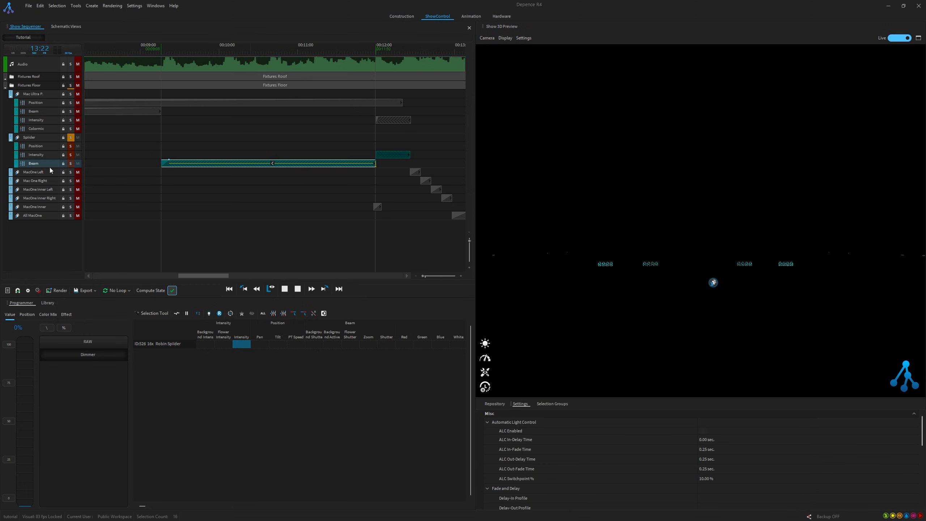
pyautogui.click(272, 164)
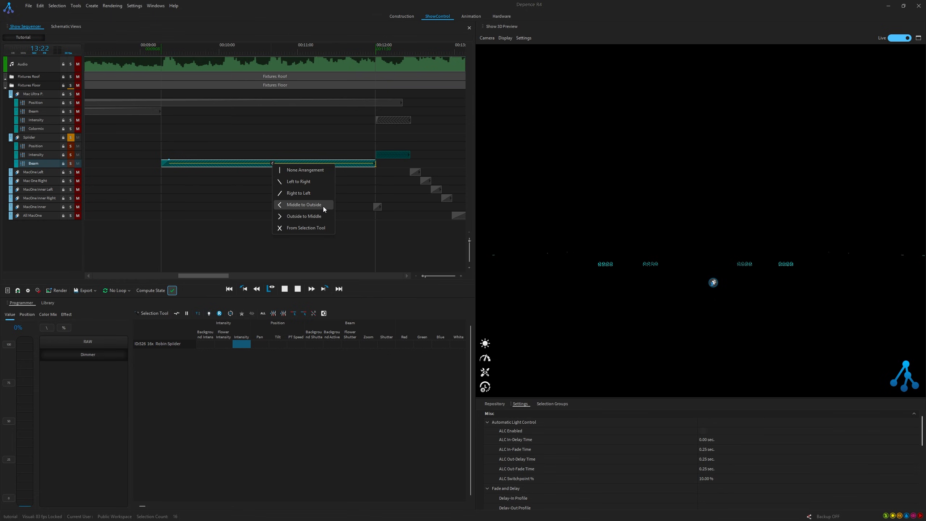
pyautogui.click(396, 156)
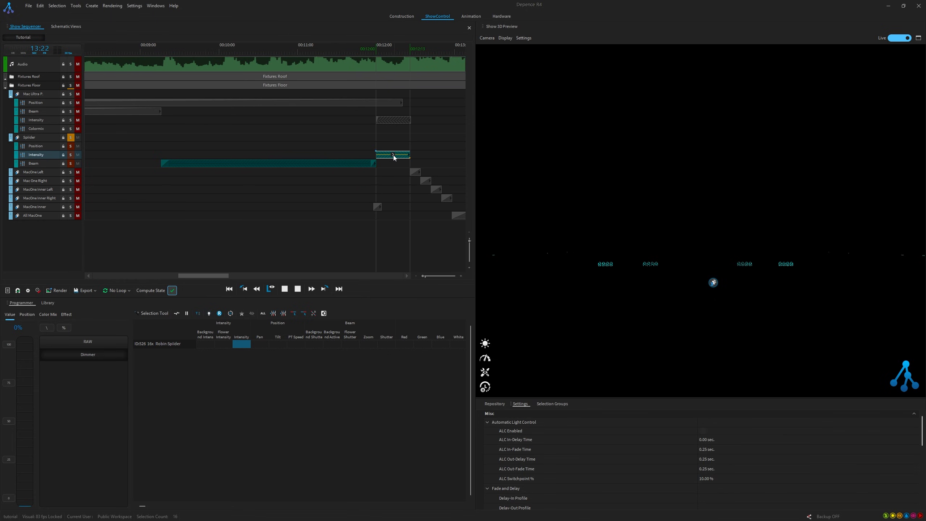
pyautogui.click(394, 155)
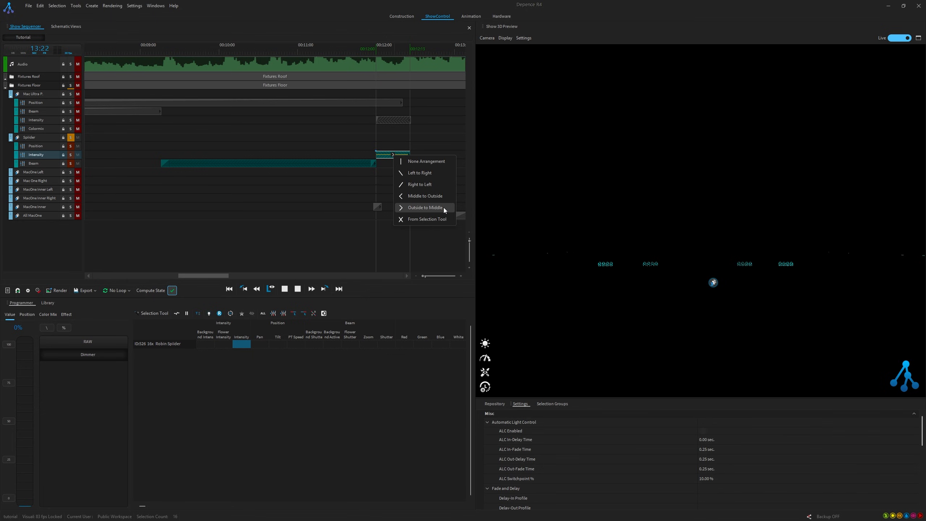
pyautogui.click(425, 275)
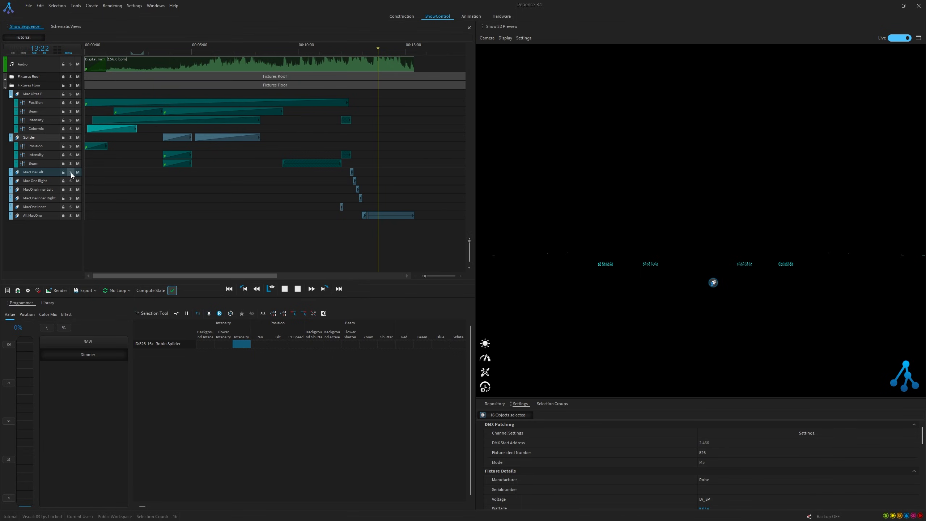
# - Expand the Tutorial selection groups and select each MacOne group in turn, from MacOne Left to All MacOne, to see which fixtures it contains
pyautogui.click(554, 405)
pyautogui.click(478, 435)
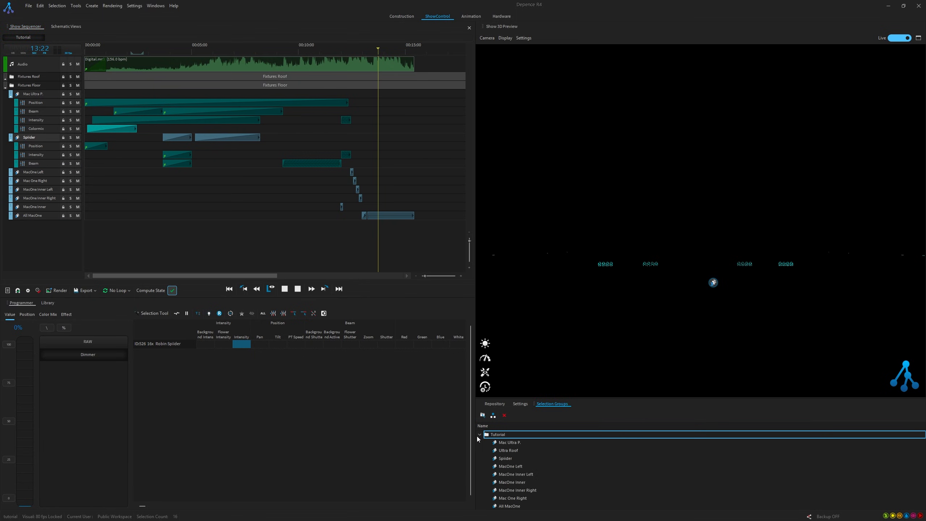
pyautogui.scroll(-1, 511, 459)
pyautogui.click(512, 457)
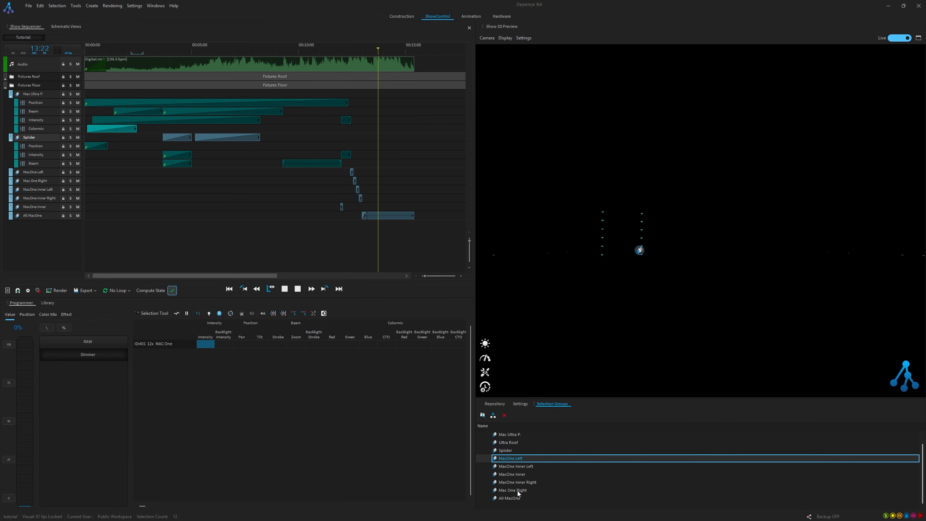
pyautogui.click(529, 467)
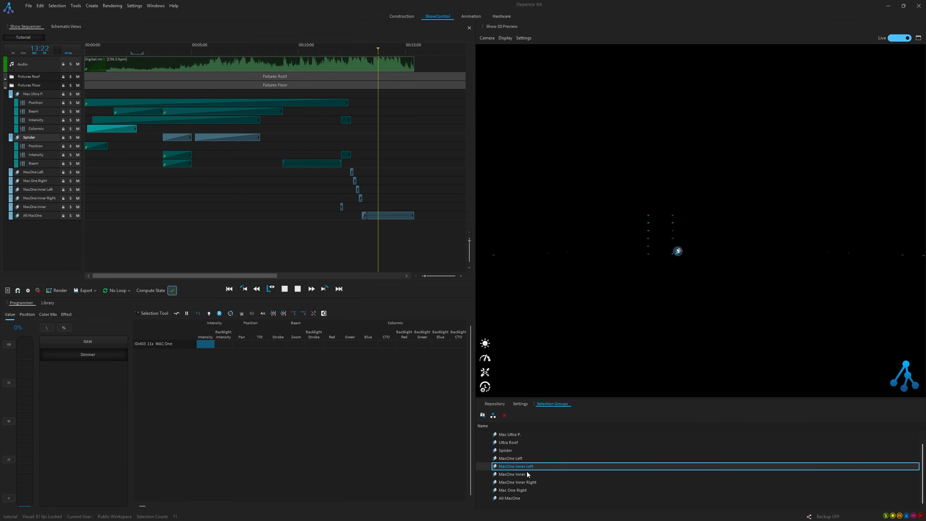
pyautogui.click(527, 475)
pyautogui.click(530, 483)
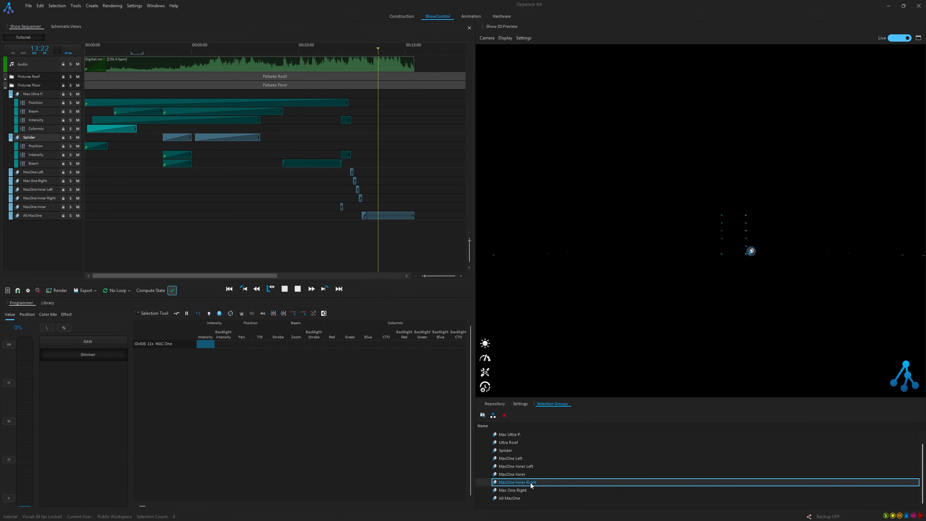
pyautogui.click(528, 489)
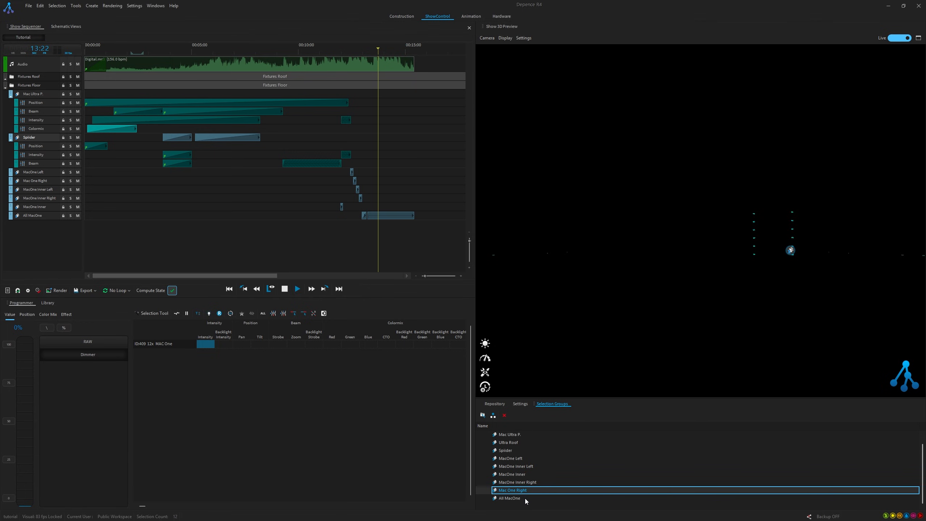
pyautogui.click(524, 498)
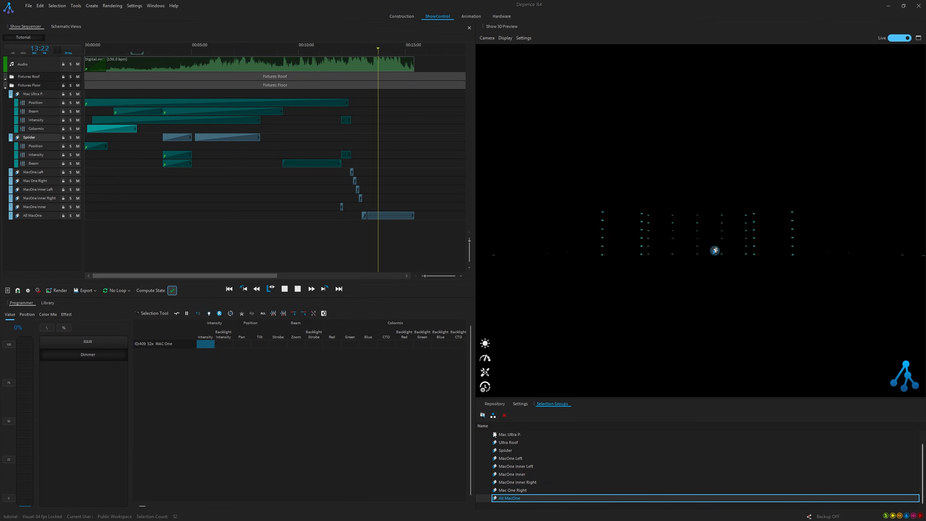
# - Solo the five individual MacOne tracks and the All MacOne track, play their part of the sequence, and pause
pyautogui.click(71, 172)
pyautogui.click(71, 181)
pyautogui.click(70, 189)
pyautogui.click(71, 199)
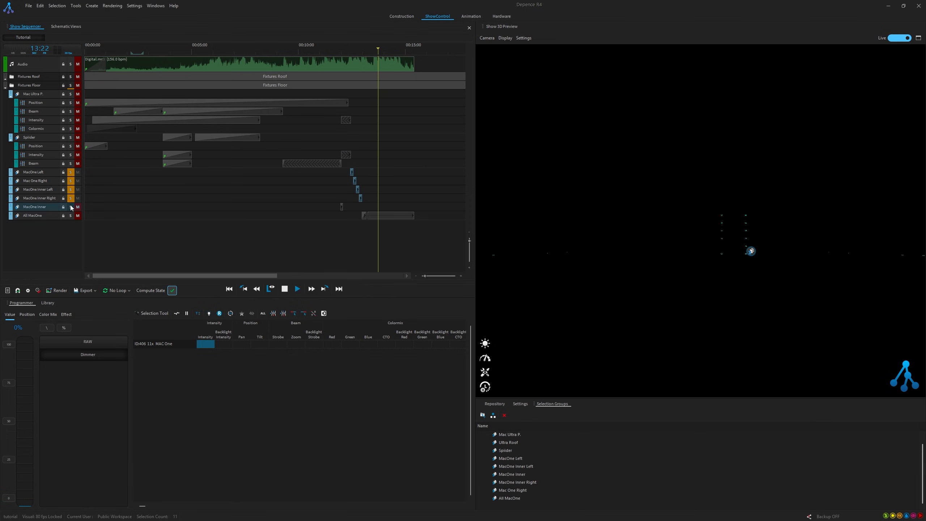
pyautogui.click(71, 208)
pyautogui.click(71, 215)
pyautogui.click(297, 292)
pyautogui.click(297, 290)
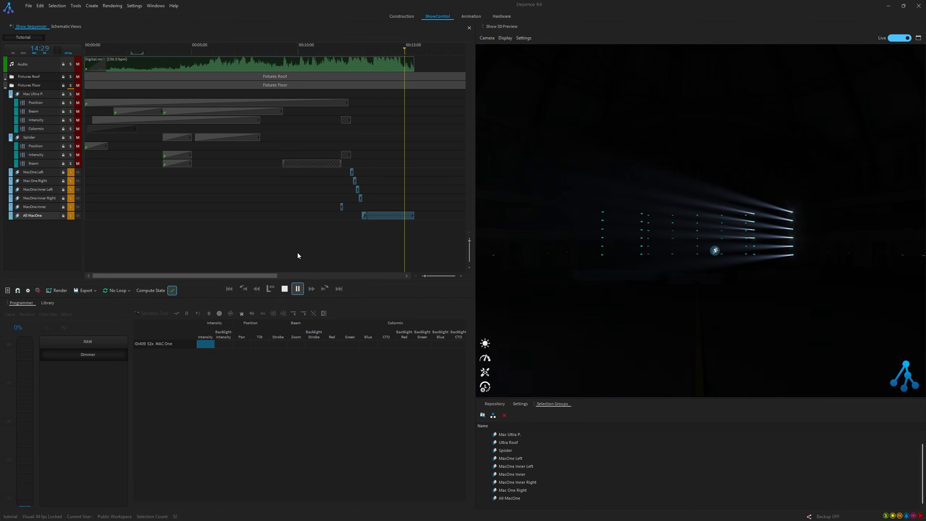
pyautogui.click(297, 288)
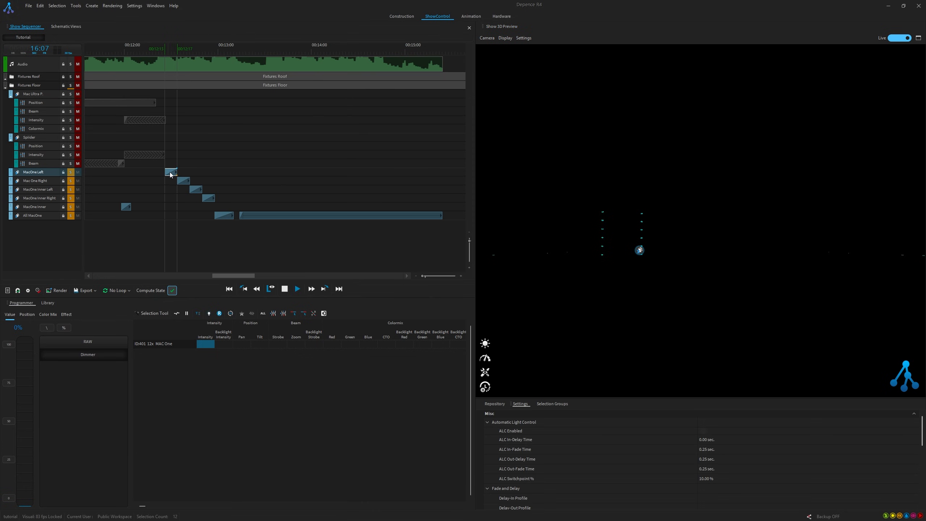
# - Check the fixtures of the MacOne clips from MacOne Right to All MacOne, and the arrangement options of the long All MacOne clip
pyautogui.click(183, 181)
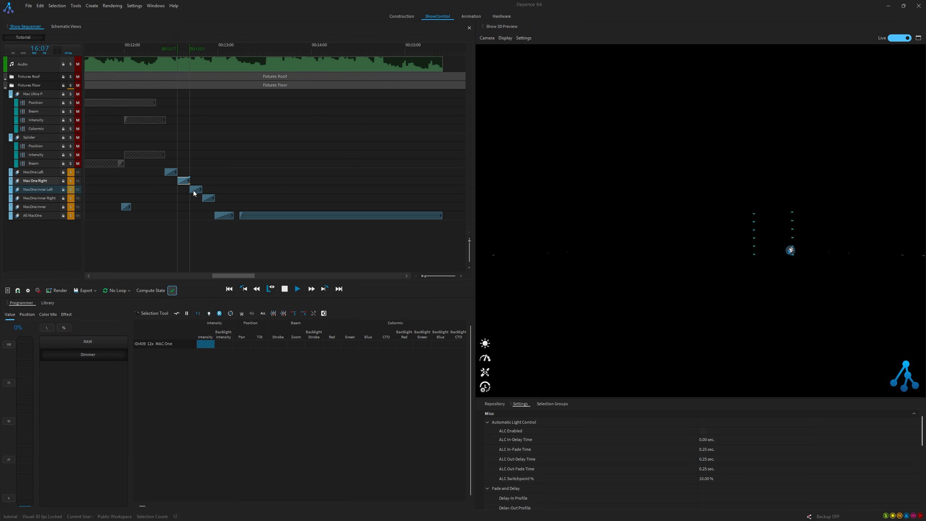
pyautogui.click(195, 190)
pyautogui.click(207, 199)
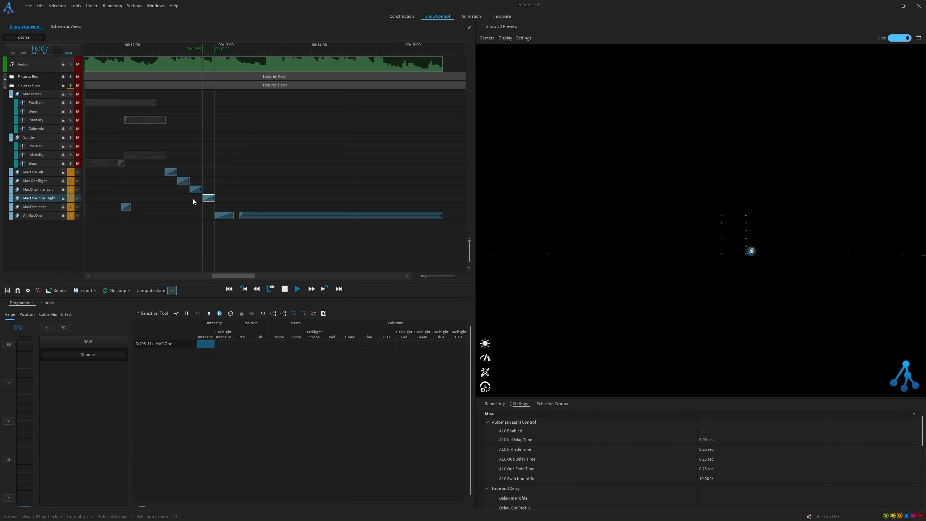
pyautogui.click(222, 216)
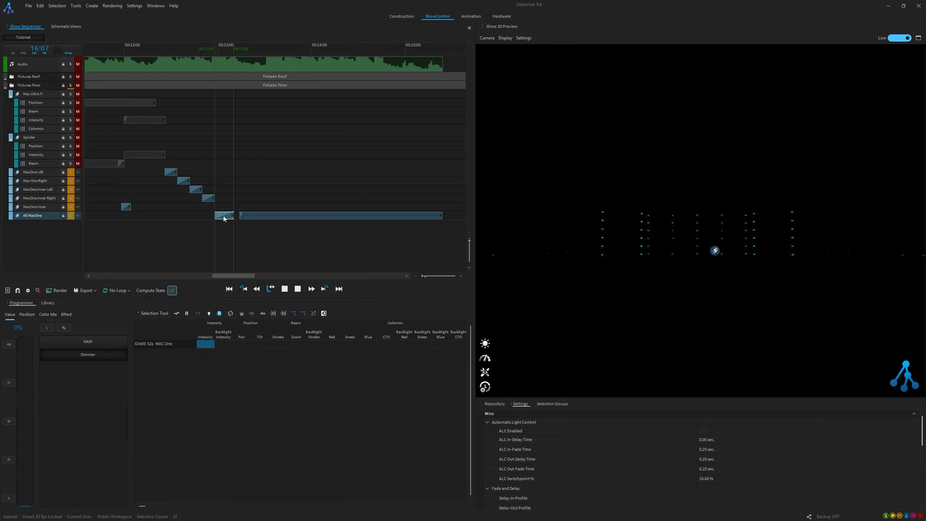
pyautogui.click(246, 215)
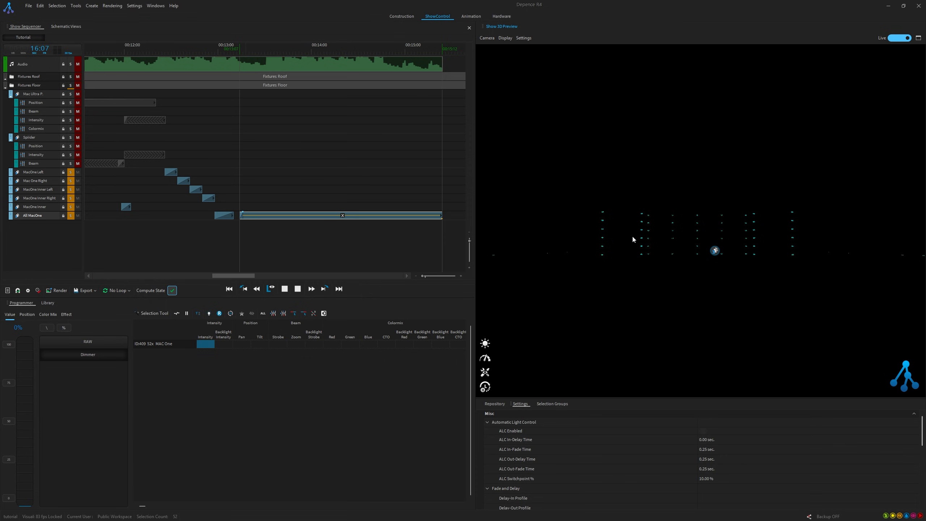
pyautogui.click(343, 215)
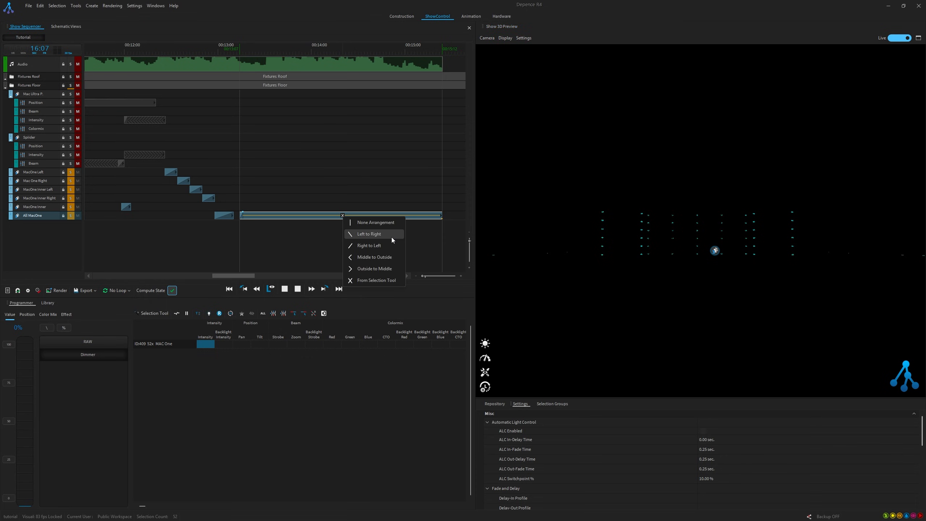
# - Open the scene of the MacOne Inner clip at about 12 s for editing and examine its Tilt and other programmed values
pyautogui.click(125, 207)
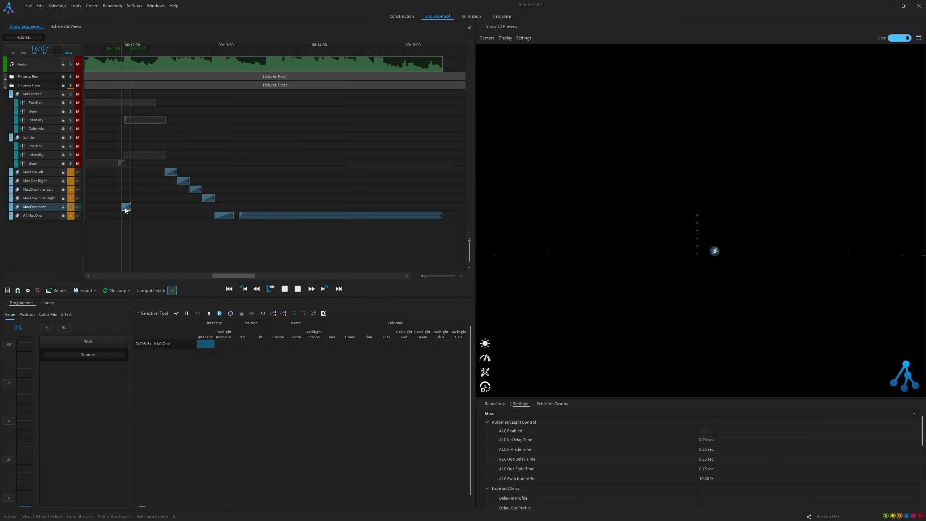
pyautogui.click(126, 207)
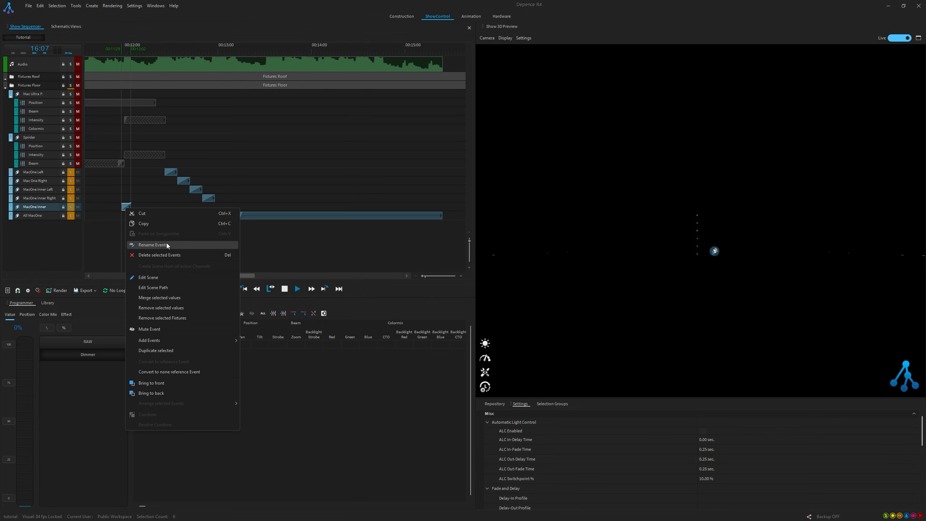
pyautogui.click(176, 276)
pyautogui.click(433, 275)
pyautogui.click(259, 345)
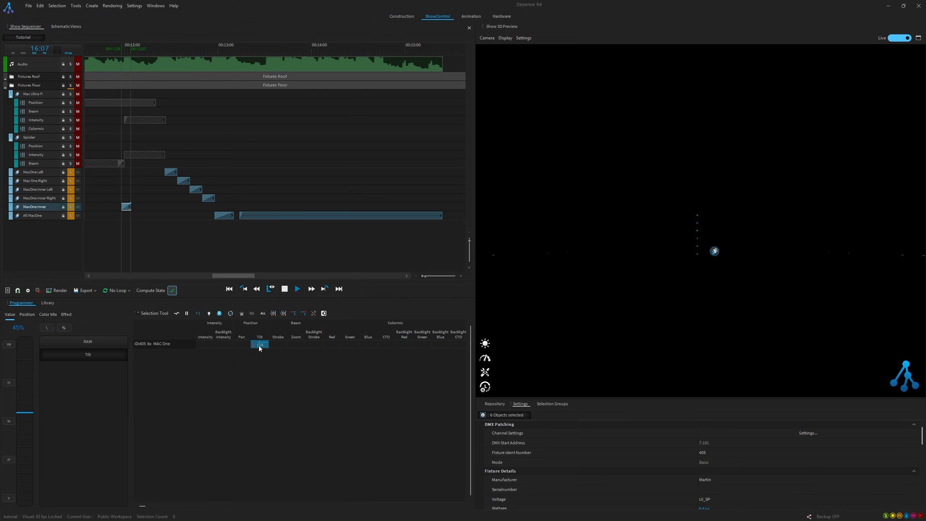
pyautogui.click(218, 315)
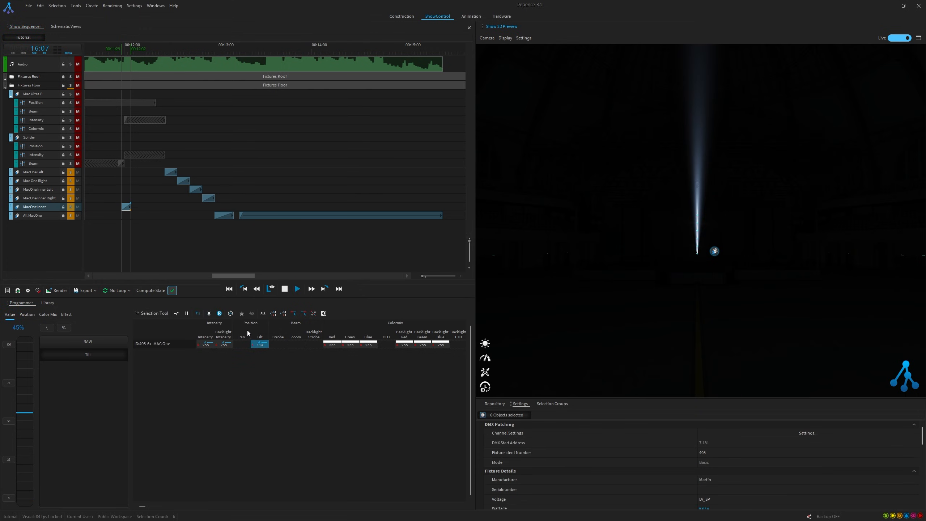
pyautogui.click(122, 239)
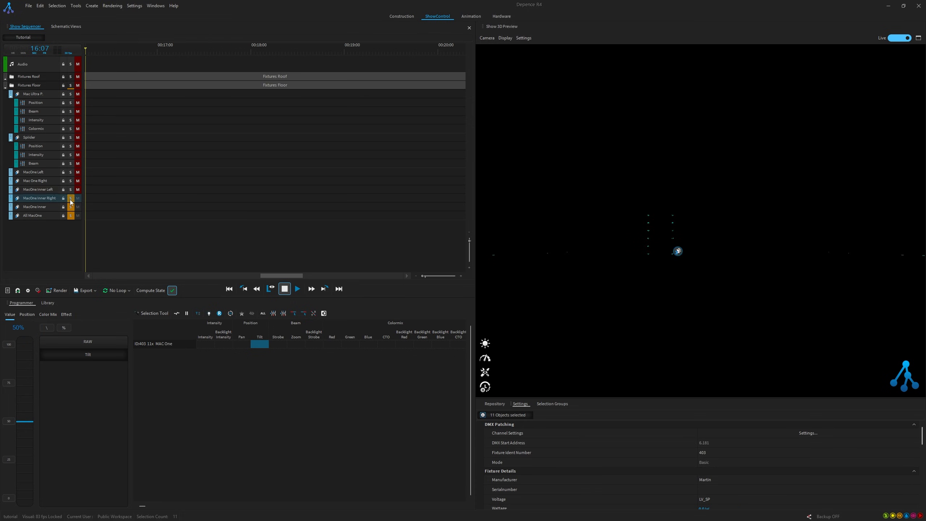
# - Clear the remaining solos on the MacOne tracks and return the timeline to the start of the sequence
pyautogui.click(71, 215)
pyautogui.moveTo(424, 275); pyautogui.dragTo(305, 276)
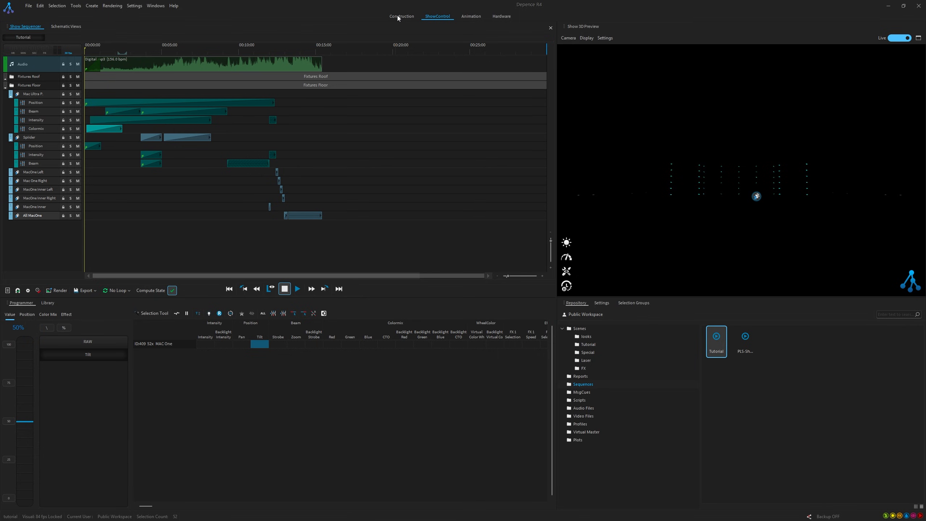
# - Switch to the Construction workspace, widen the project view, show the Tutorial sequence there, and play it from the start
pyautogui.click(398, 17)
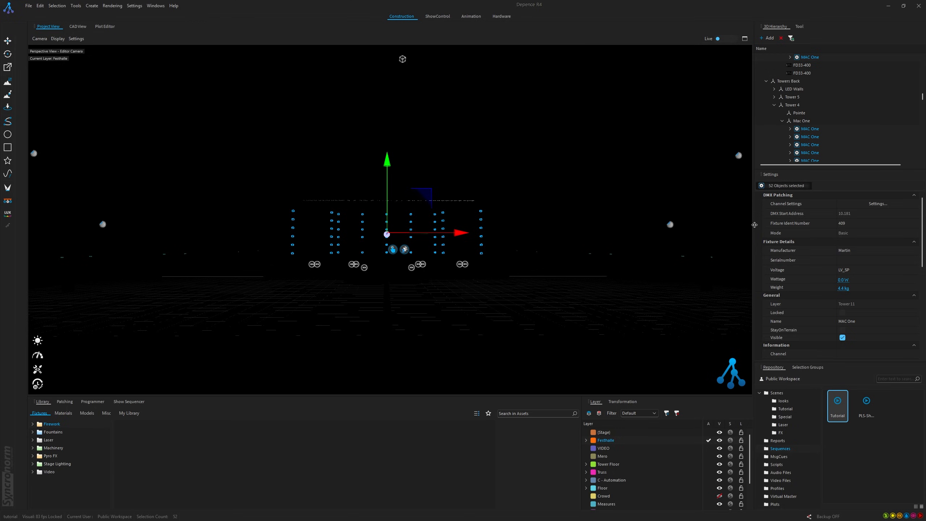
pyautogui.moveTo(755, 224); pyautogui.dragTo(864, 225)
pyautogui.click(132, 402)
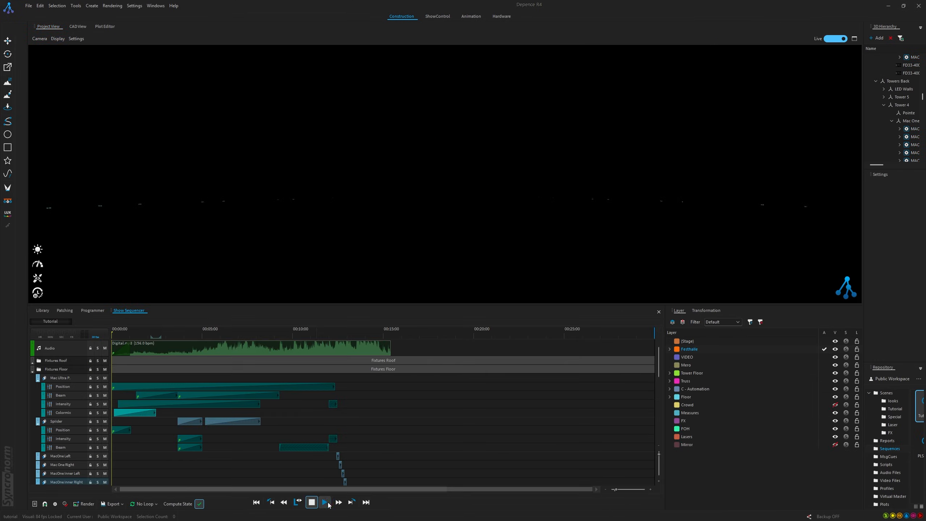
pyautogui.click(325, 502)
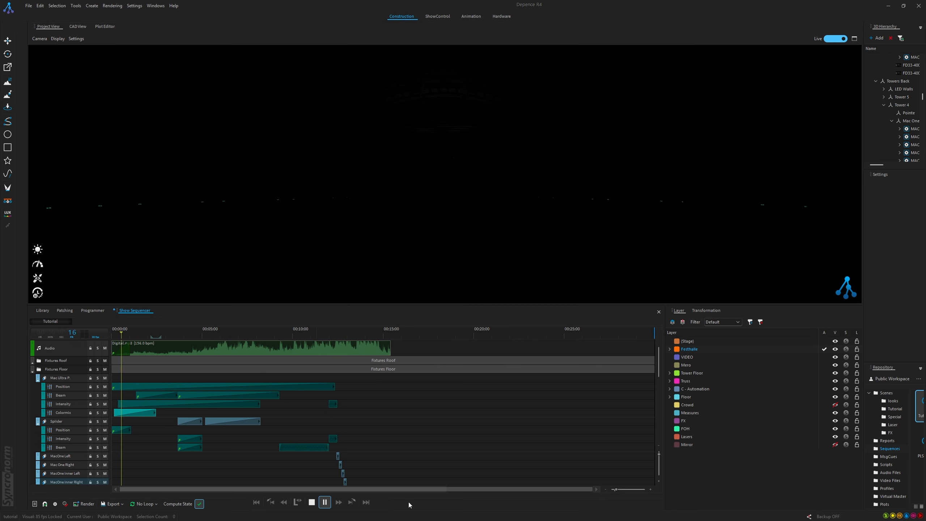